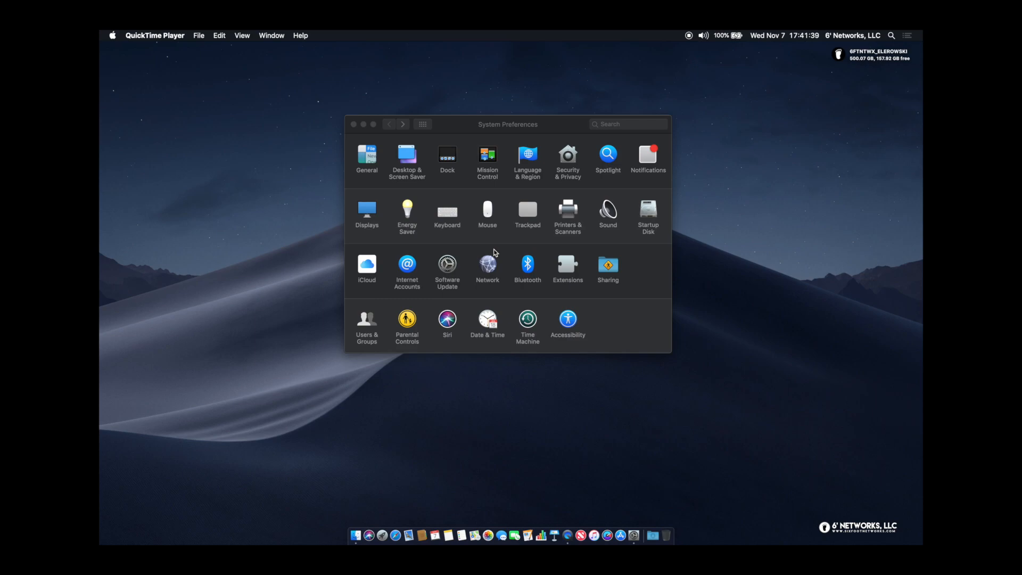
Open the General pane, showing Dark appearance, Green highlight, scroll bars Always and Safari browser
click(371, 161)
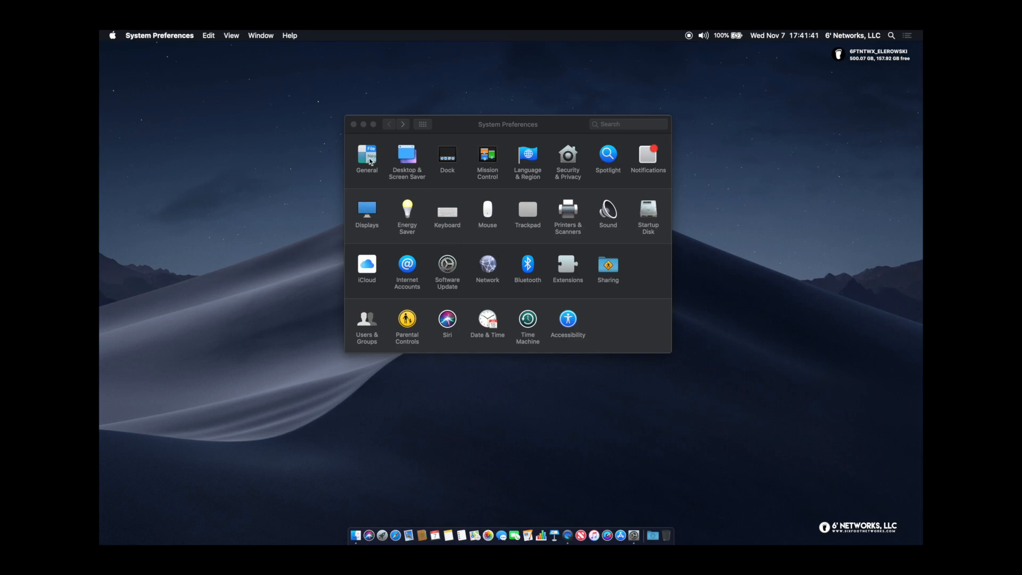
click(371, 161)
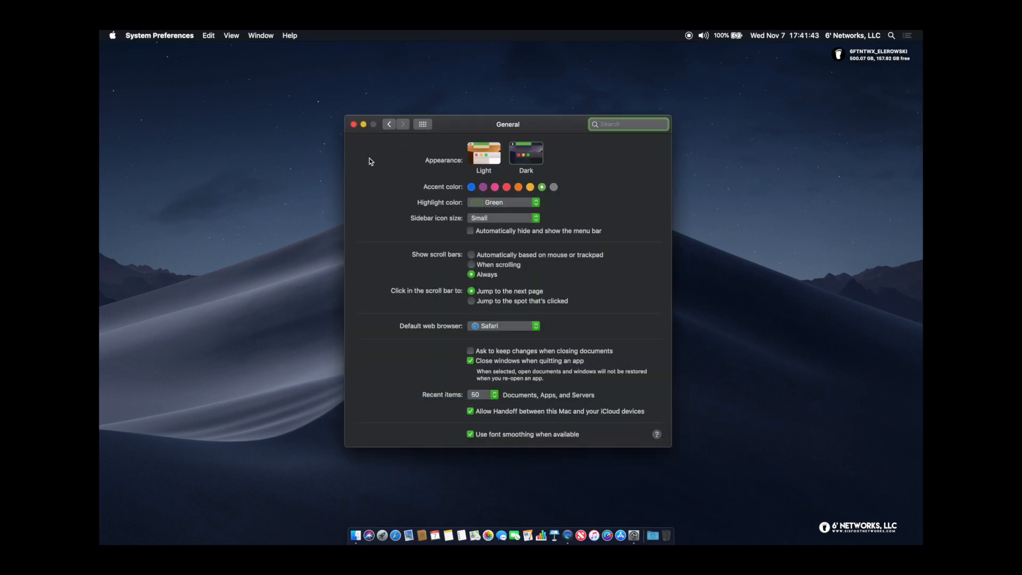
drag(479, 125, 480, 81)
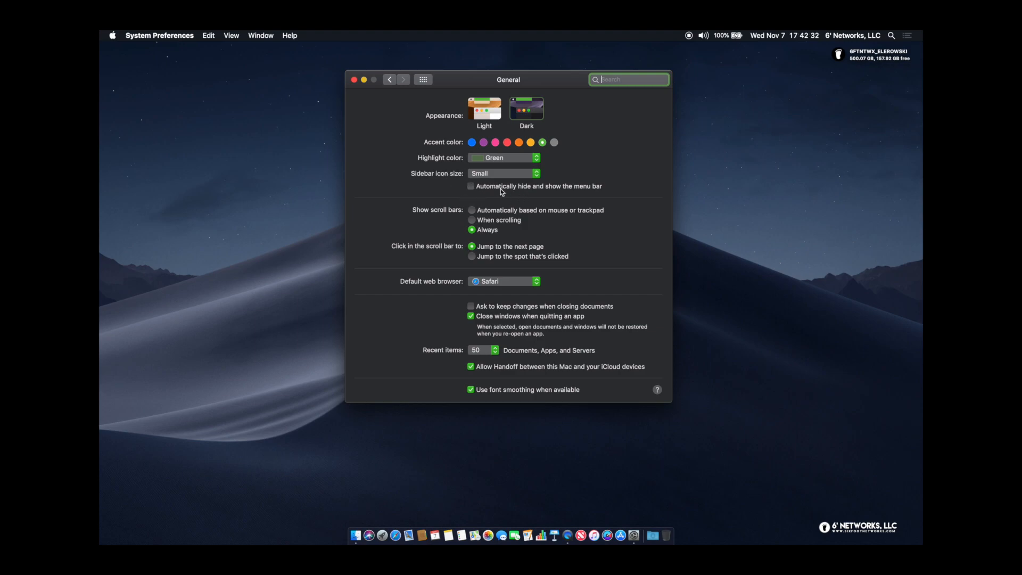
Keep Safari as default browser and the menu bar always visible, then return to all panes
click(495, 286)
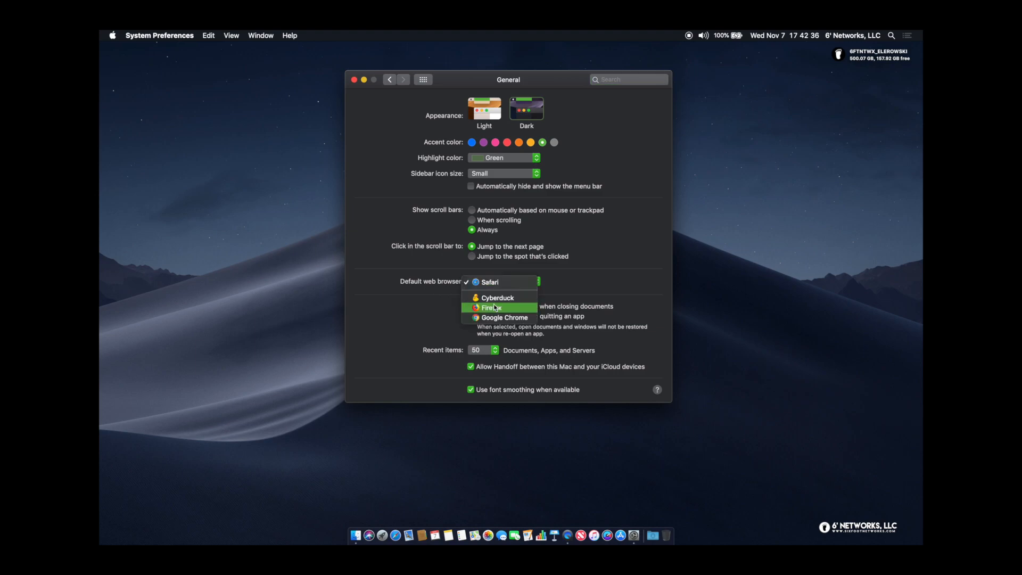
click(579, 283)
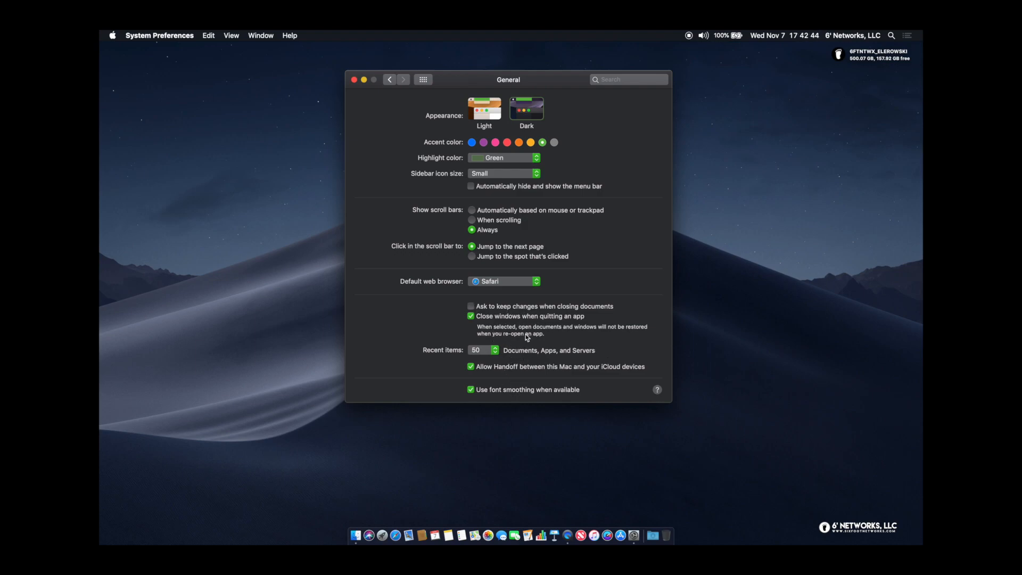
click(471, 186)
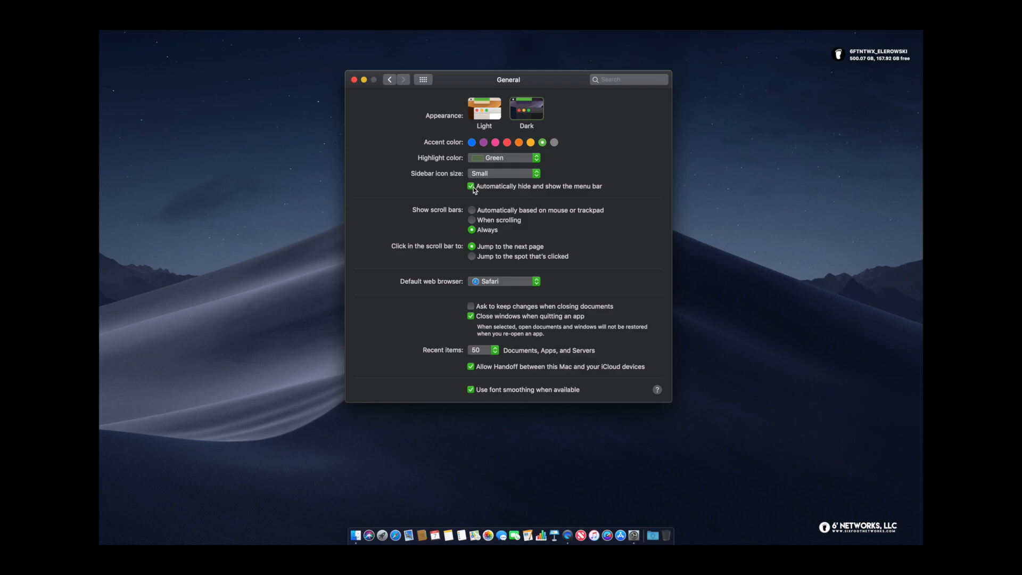
click(471, 186)
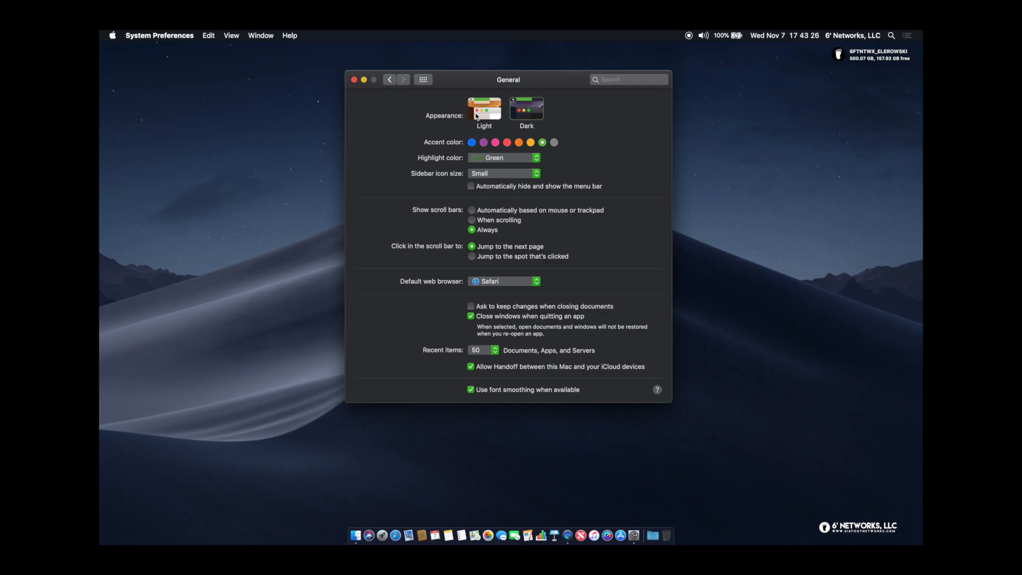
click(389, 80)
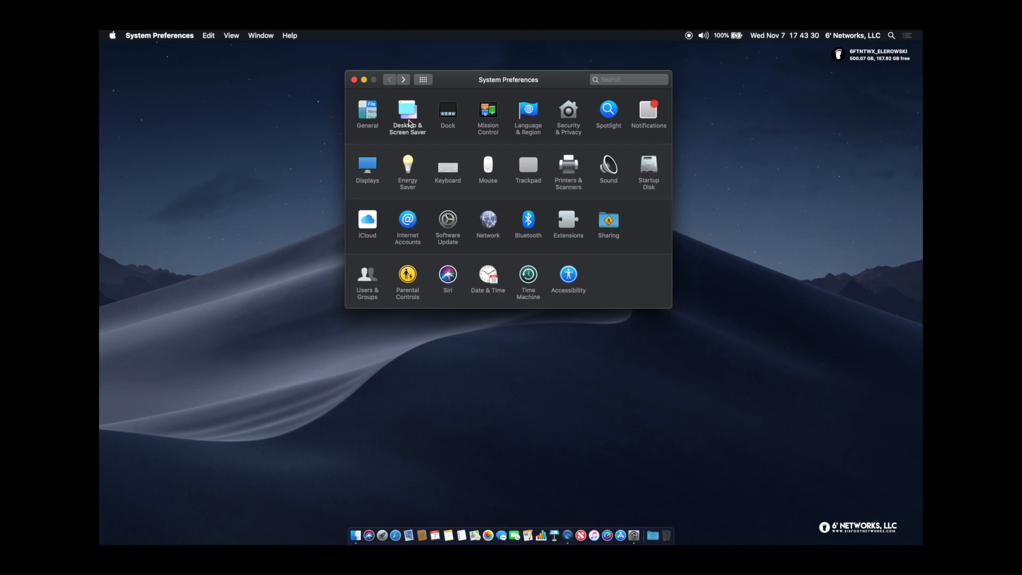
Open Desktop & Screen Saver's Desktop tab and browse the wallpapers, with Mojave Night current
click(410, 123)
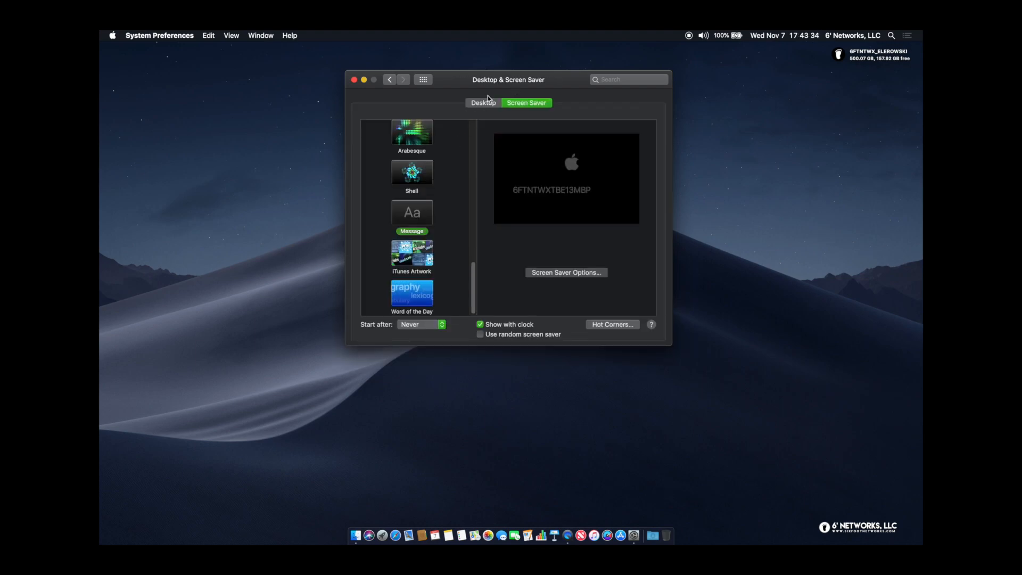
scroll(442, 211, up, 10)
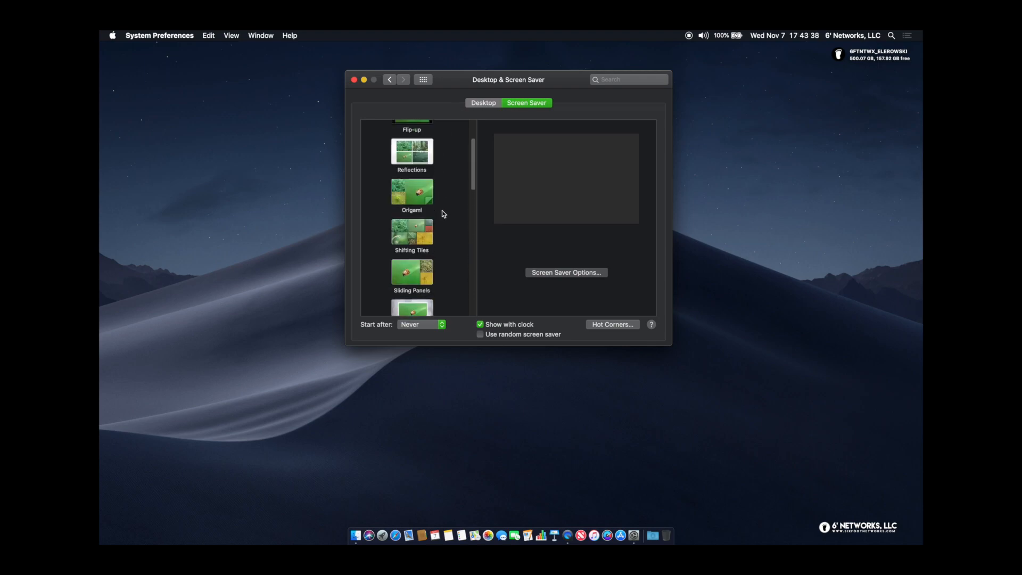
click(483, 103)
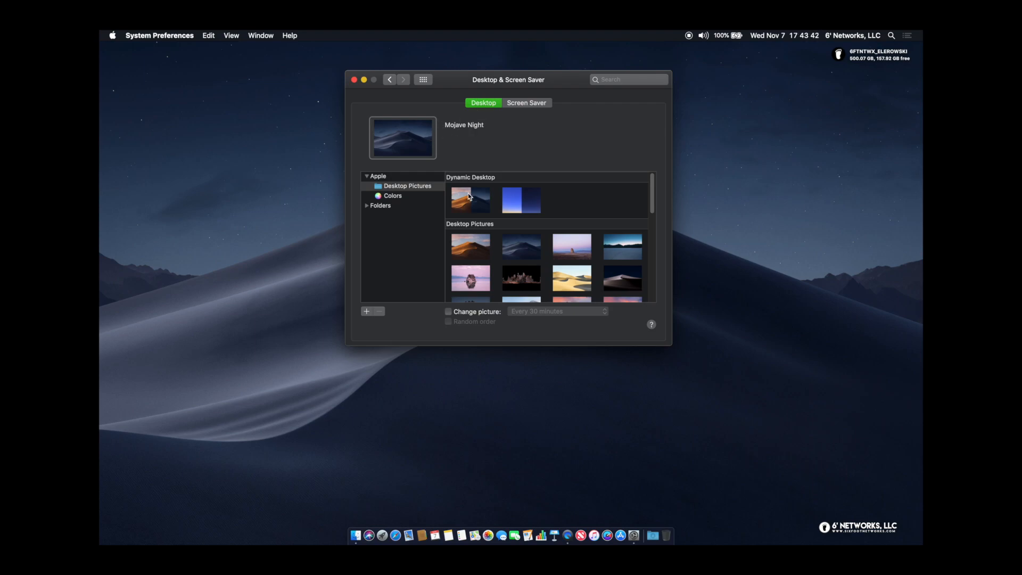
scroll(524, 270, down, 10)
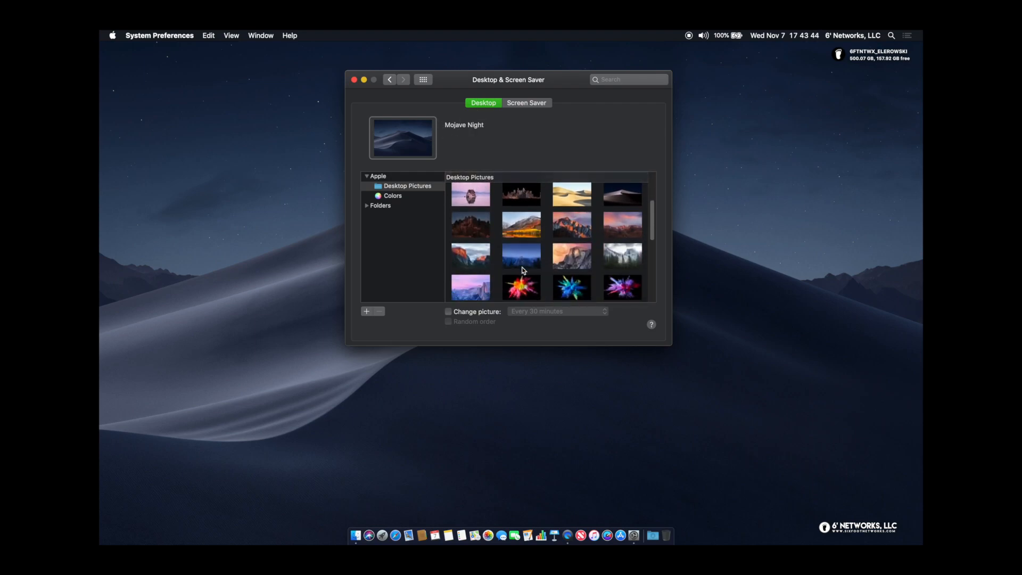
scroll(524, 270, down, 10)
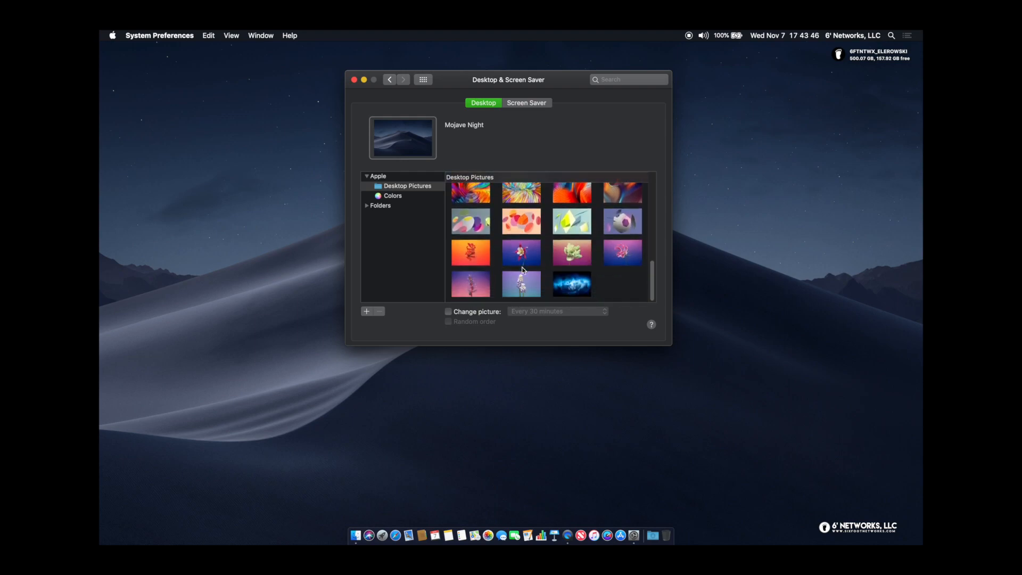
scroll(522, 270, up, 20)
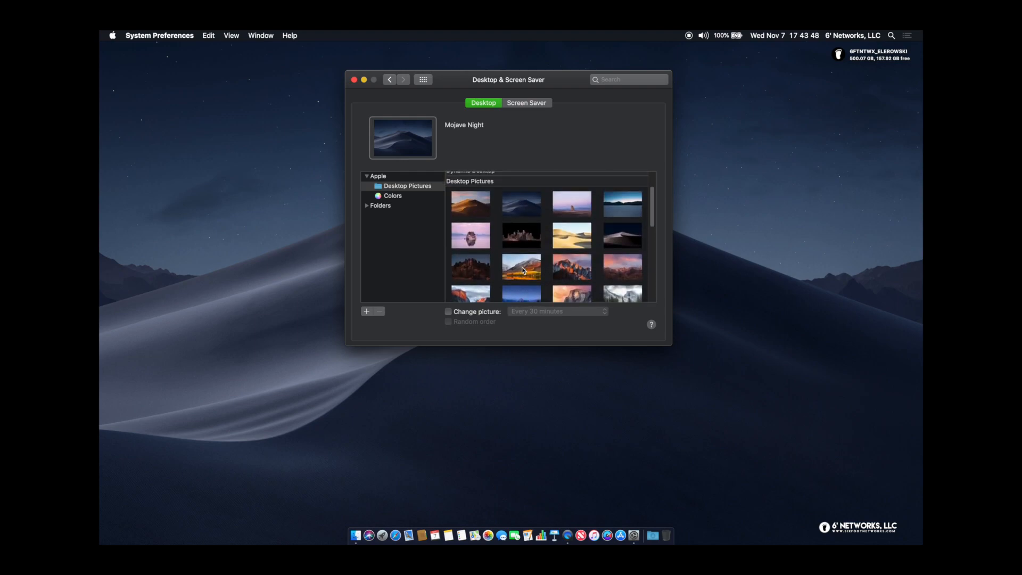
scroll(522, 270, up, 2)
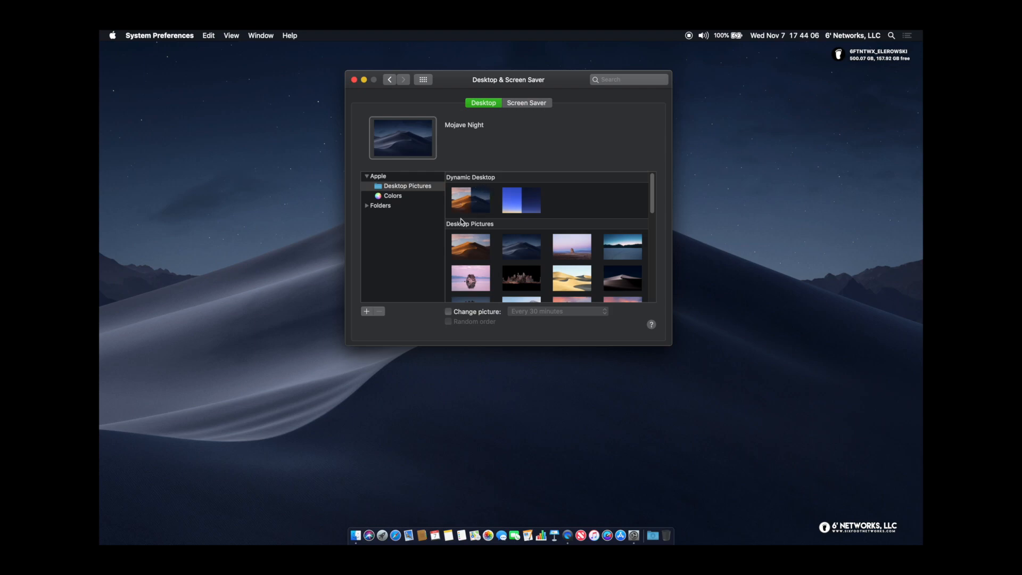
On the Screen Saver tab, browse the screen savers and keep Start after at Never
click(538, 106)
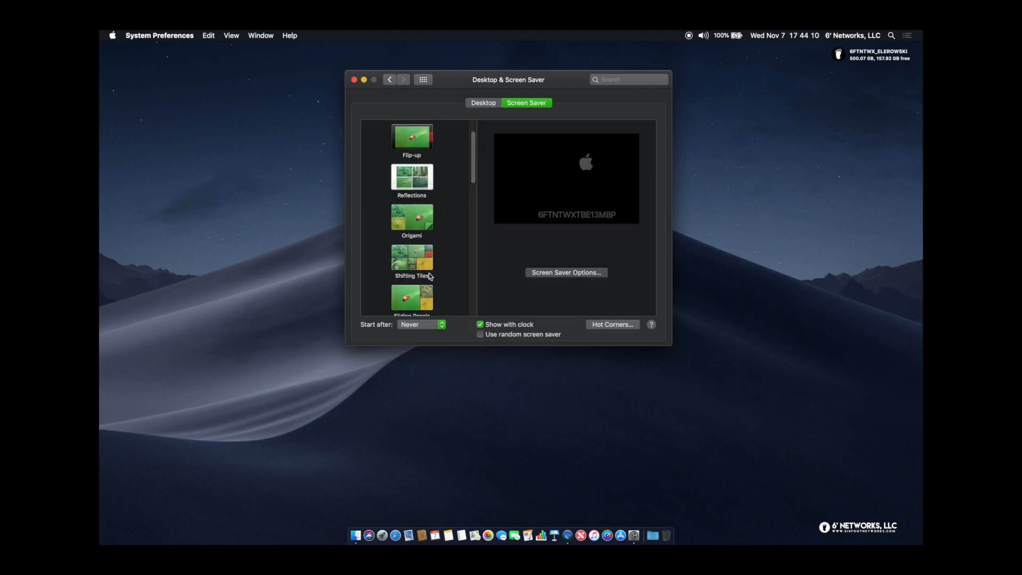
scroll(442, 168, down, 5)
scroll(441, 168, down, 8)
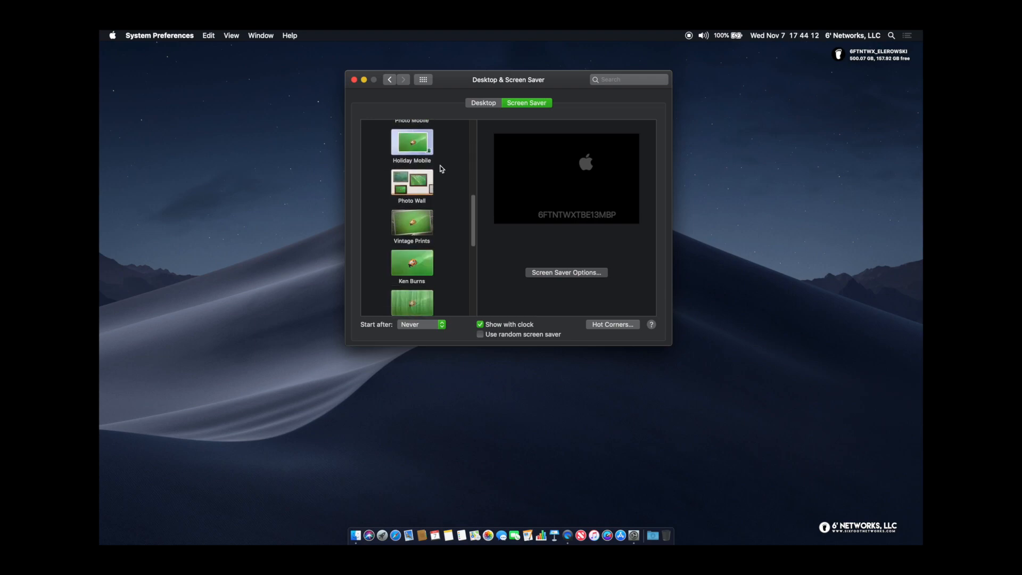
scroll(442, 171, up, 9)
scroll(442, 172, up, 4)
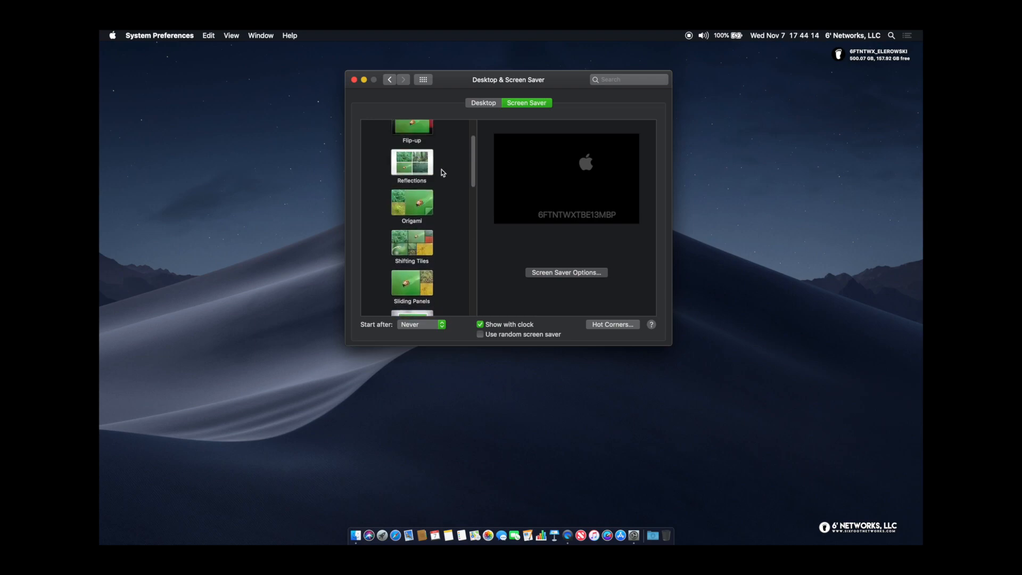
mouse_move(578, 193)
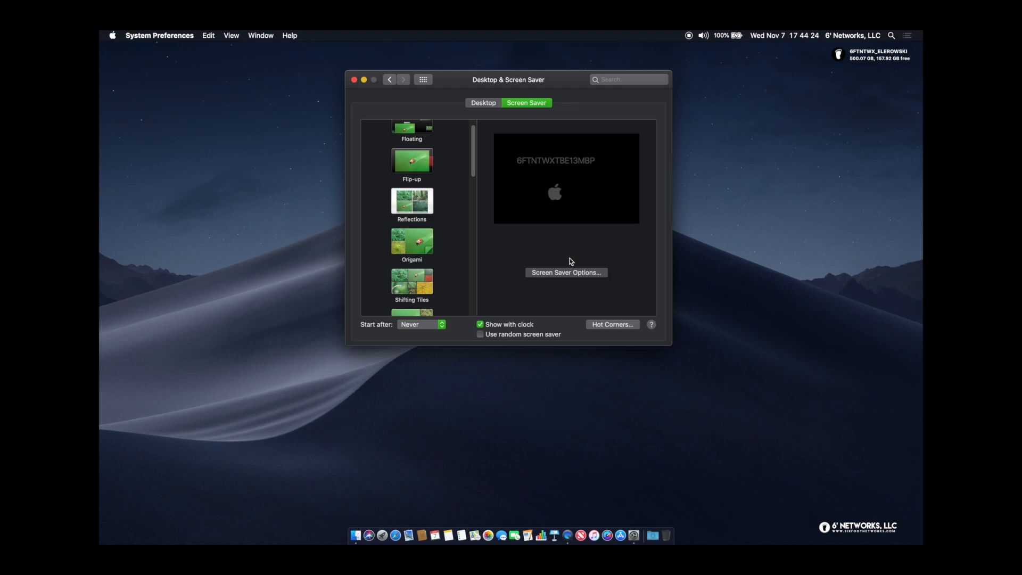
mouse_move(552, 184)
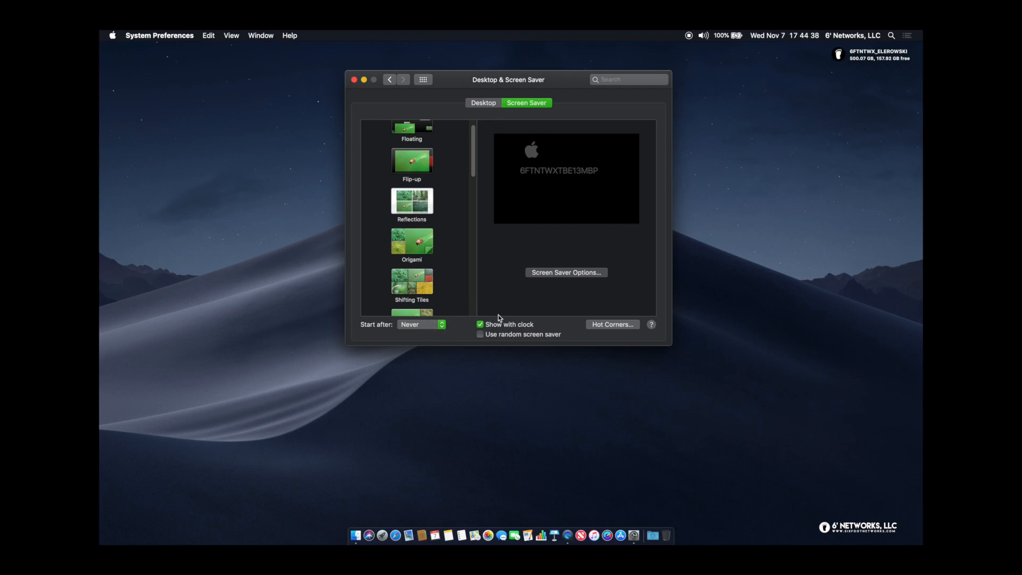
click(417, 328)
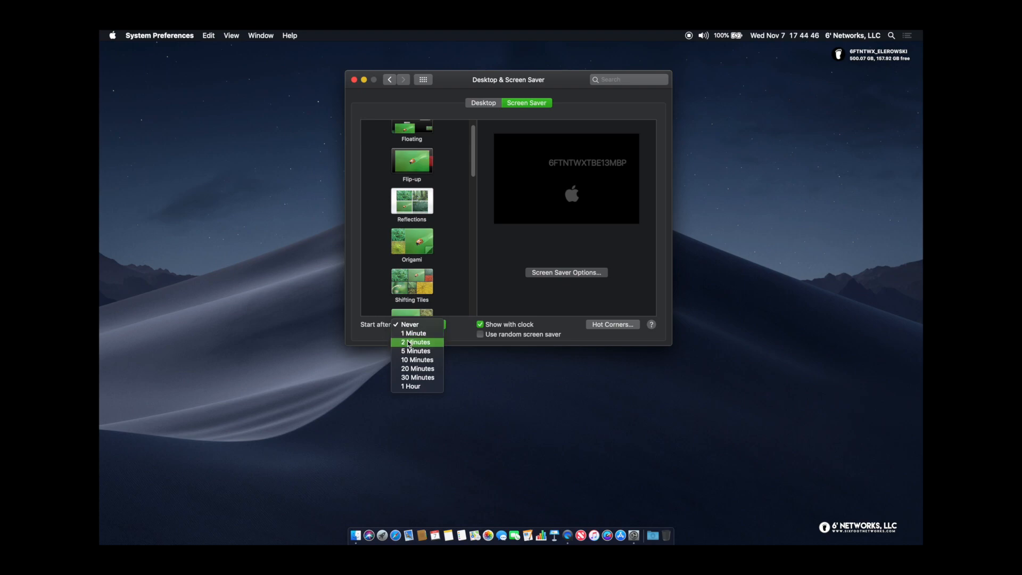
click(410, 326)
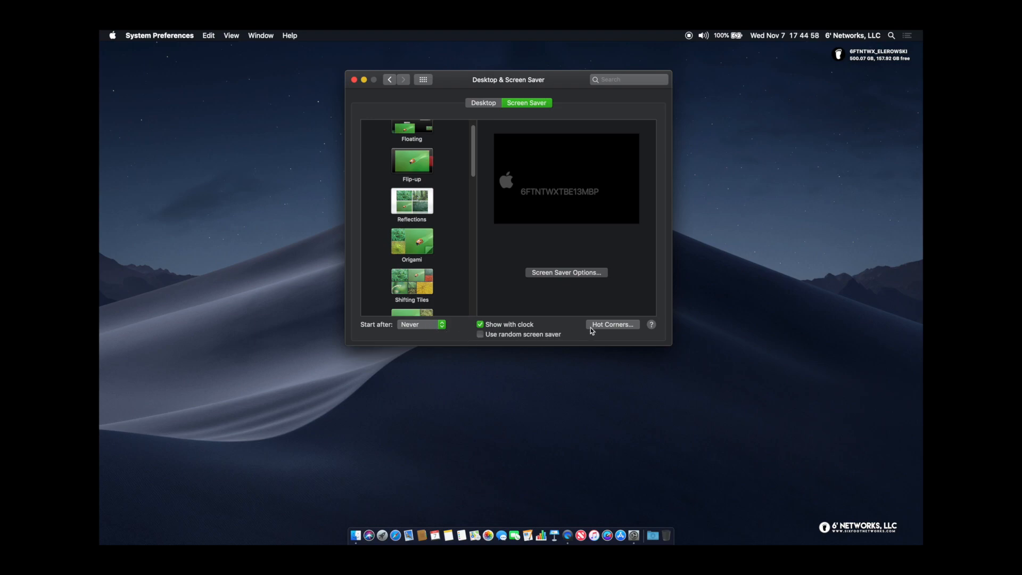
Set hot corners: bottom-left Start Screen Saver, bottom-right Put Display to Sleep
click(629, 329)
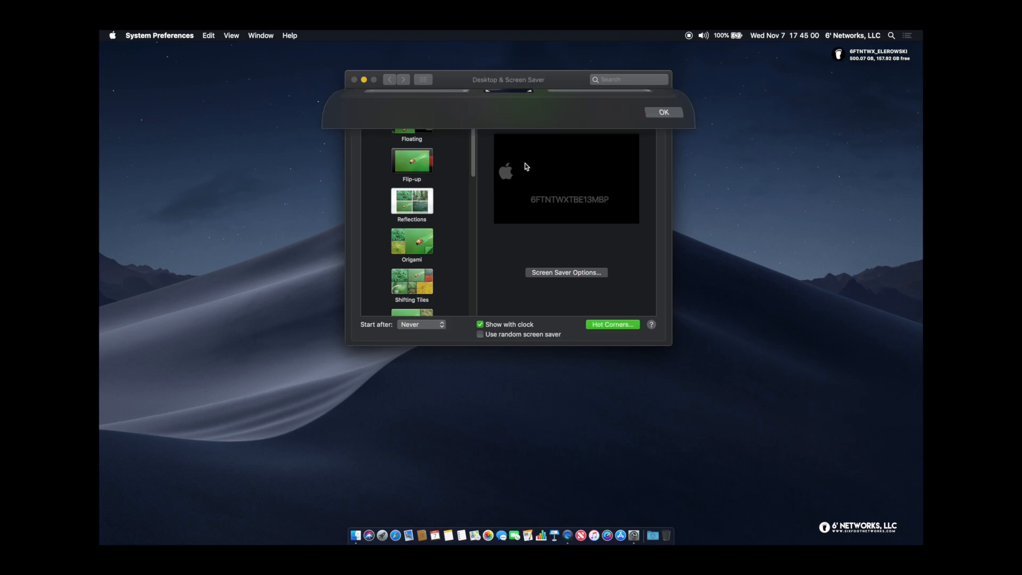
click(378, 138)
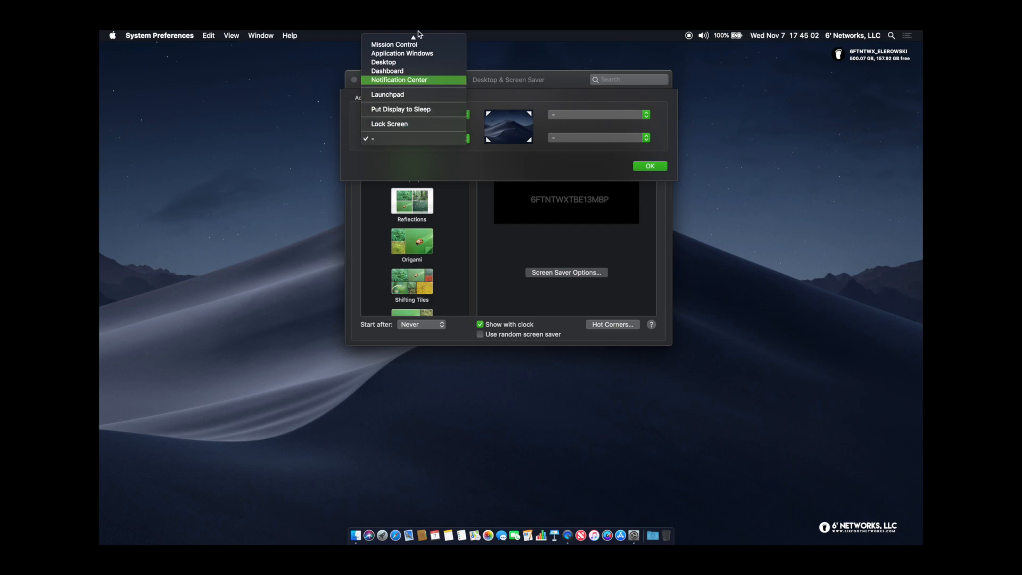
mouse_move(419, 35)
click(442, 162)
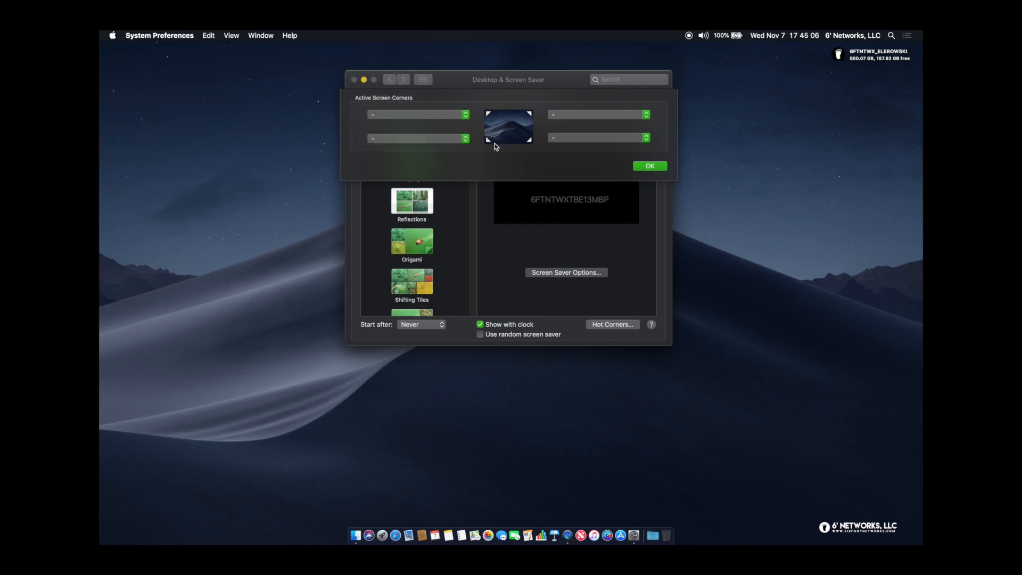
click(429, 138)
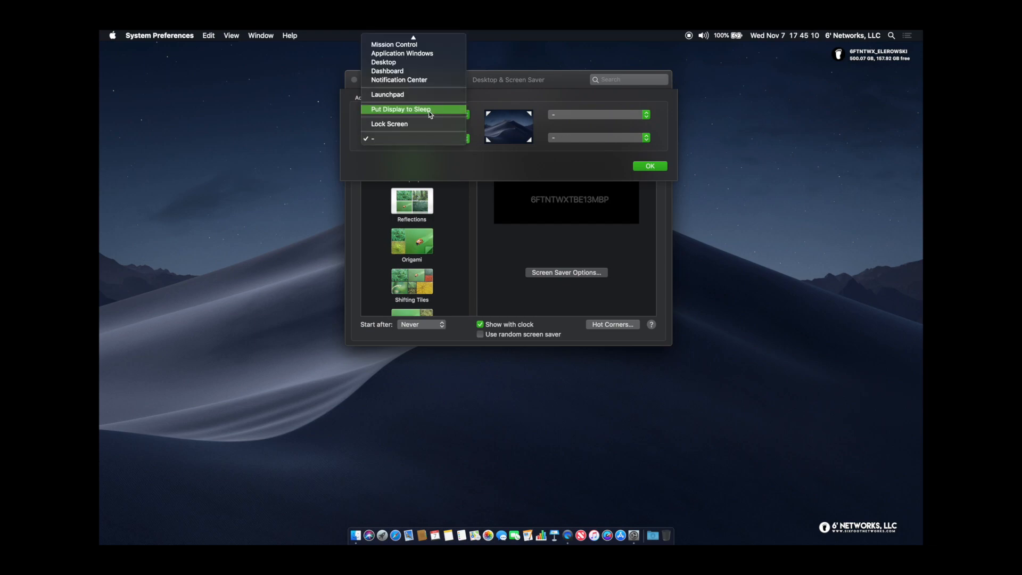
mouse_move(410, 36)
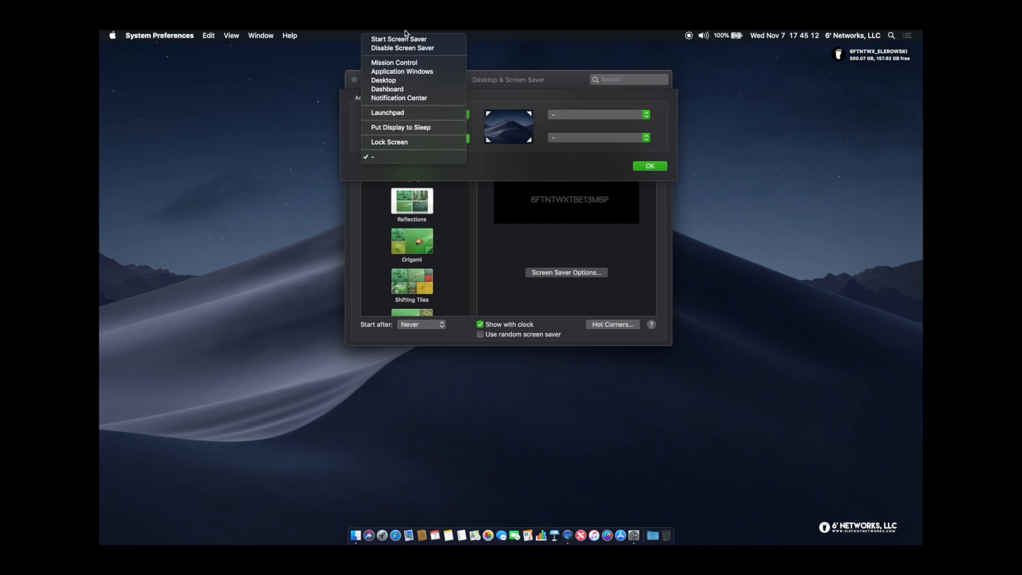
click(409, 40)
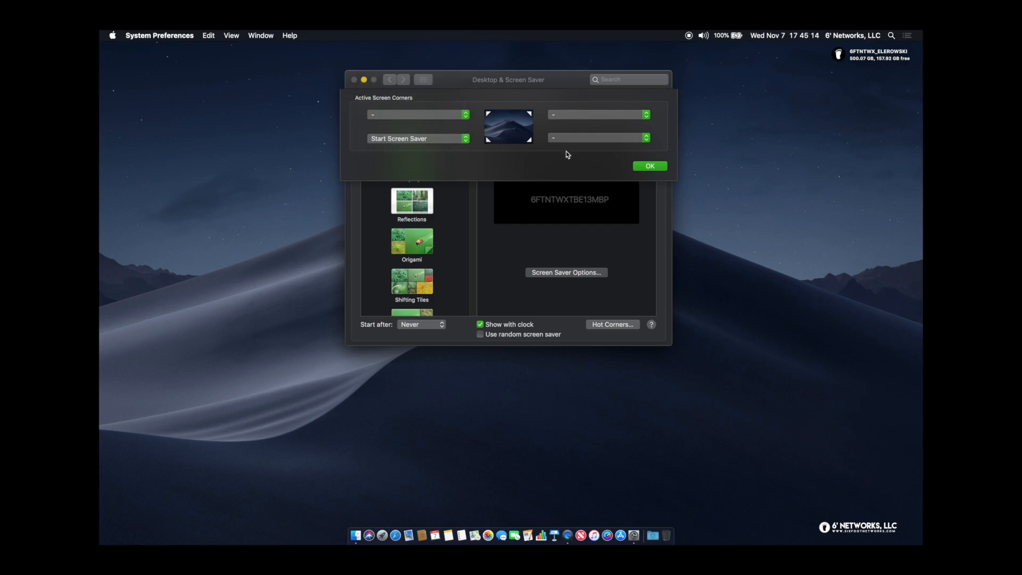
click(577, 140)
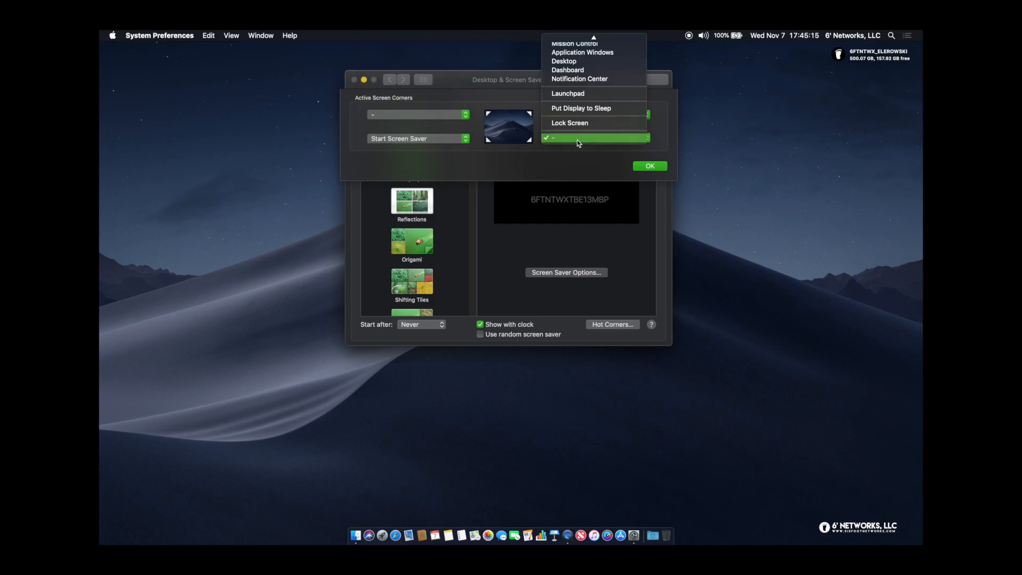
click(576, 110)
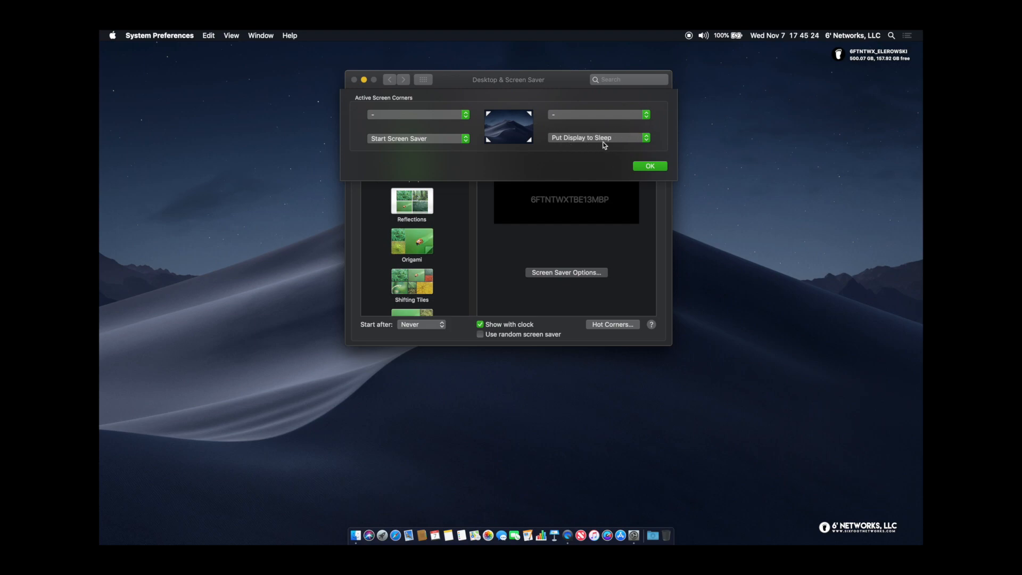
click(650, 166)
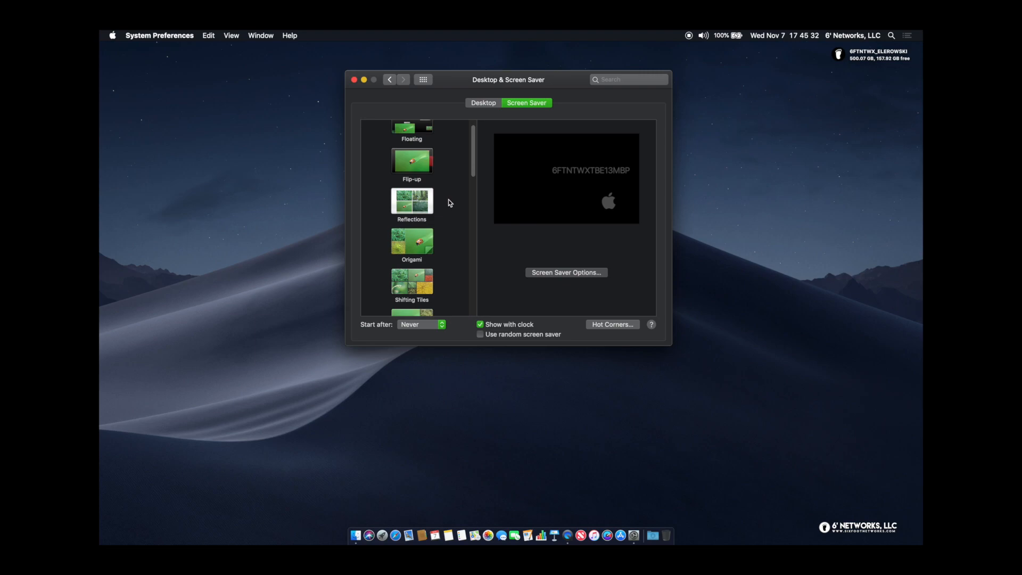
Open the Dock settings and drag iStat Menus out of the Dock to remove it
click(395, 80)
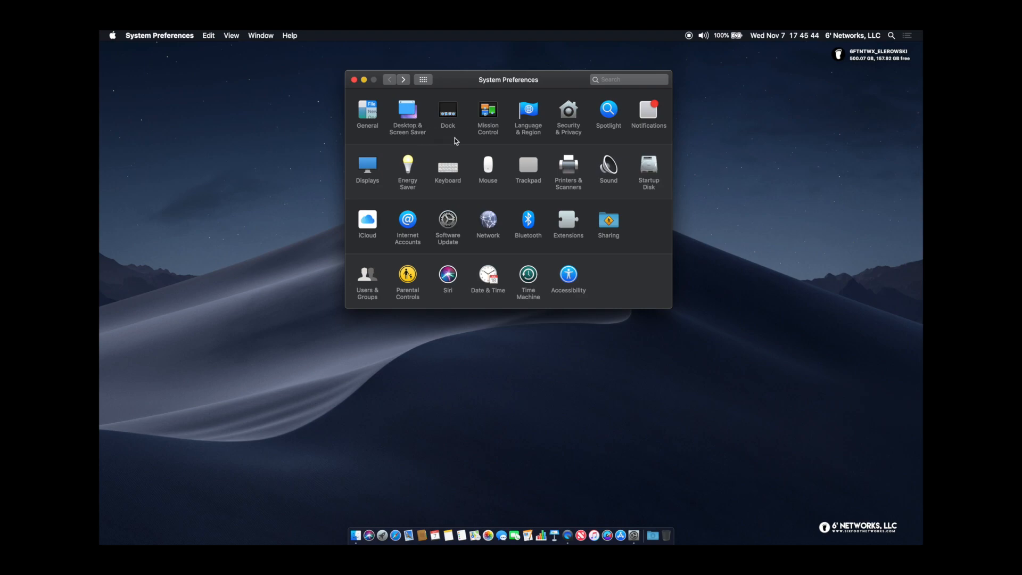
click(449, 112)
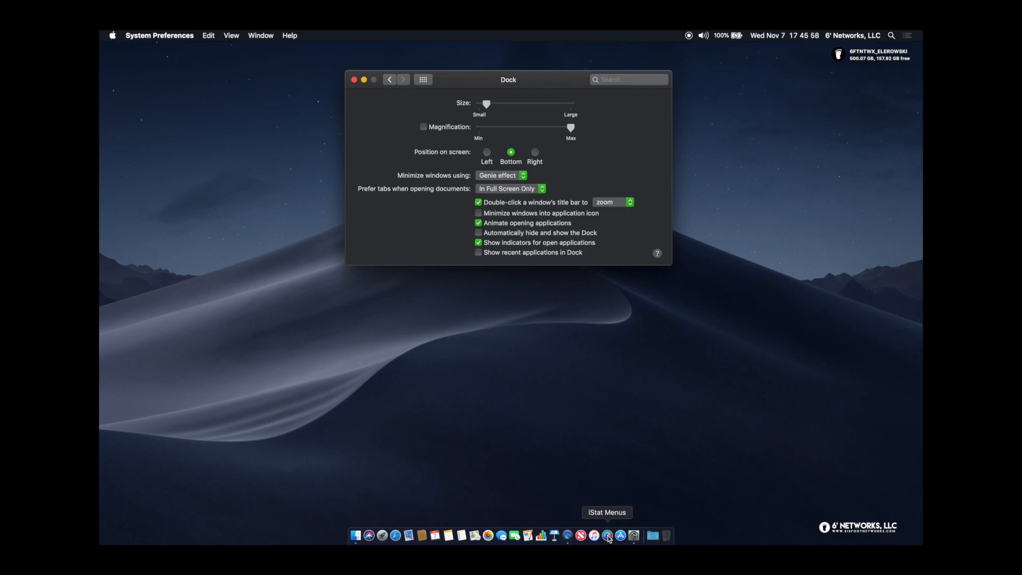
drag(609, 539, 608, 457)
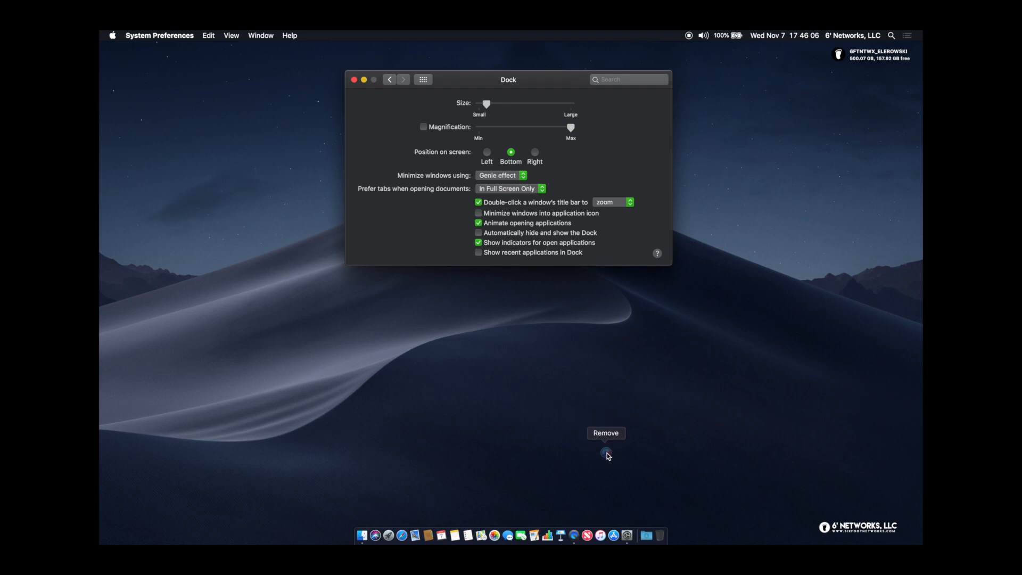
drag(608, 456, 608, 456)
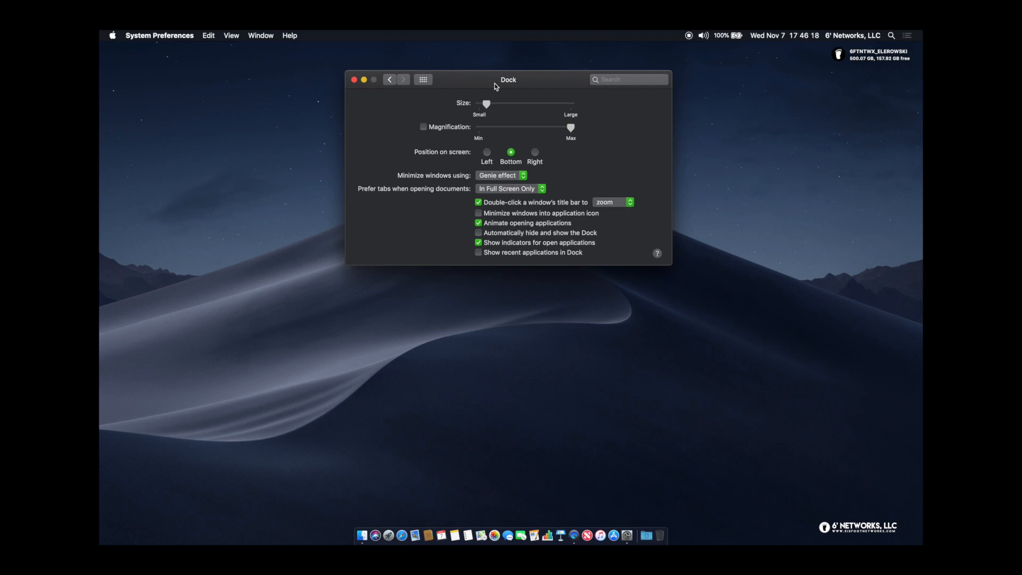
drag(494, 83, 493, 79)
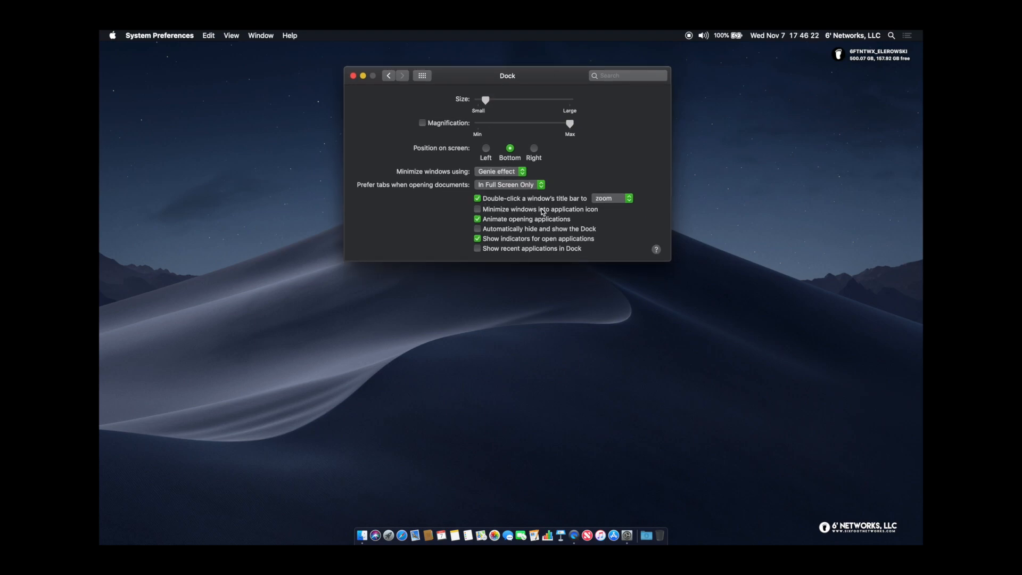
Leave the Dock at Bottom with recent applications off, and turn on automatic hide and show
click(518, 249)
click(477, 249)
click(486, 148)
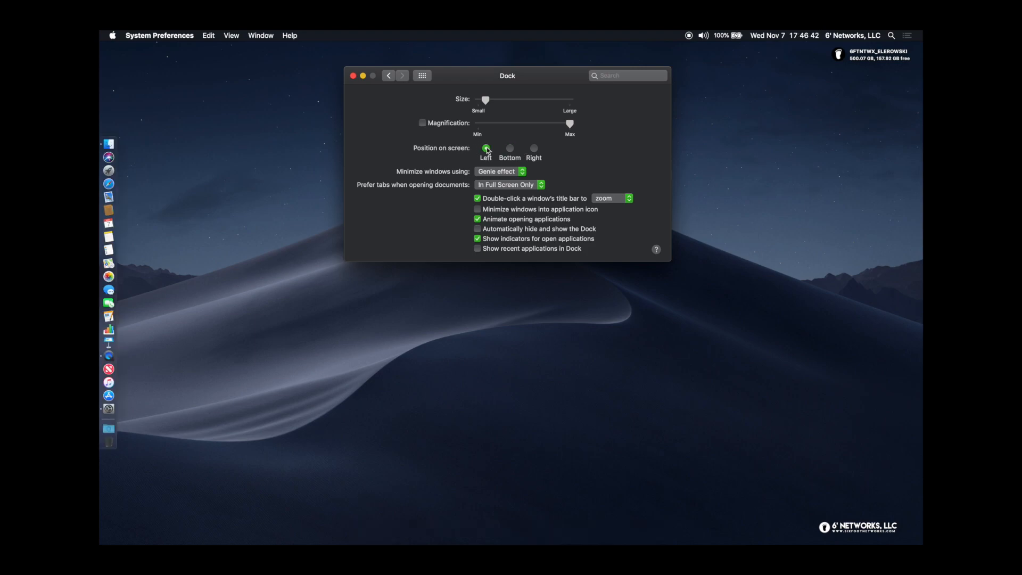
click(534, 149)
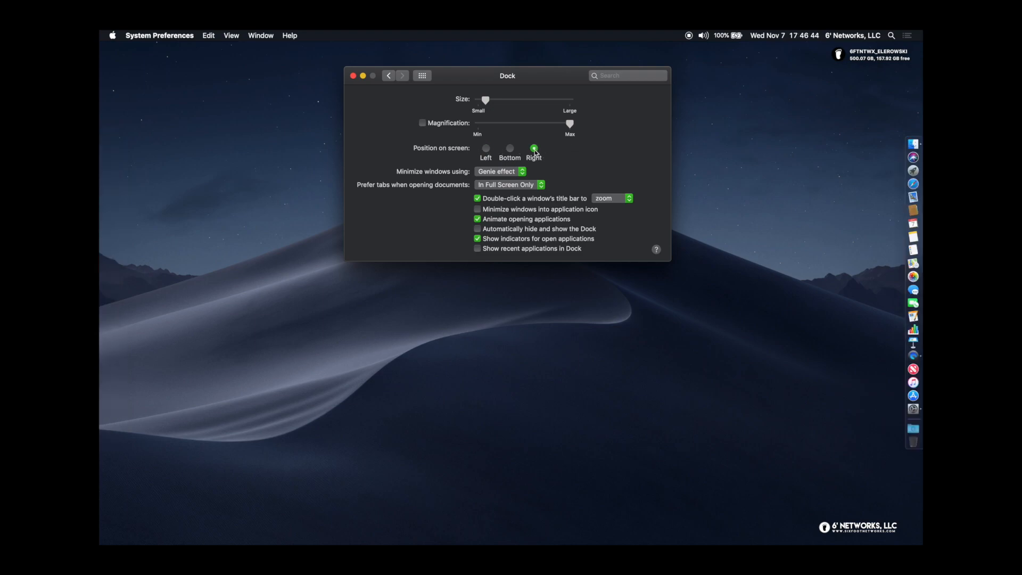
click(510, 148)
click(486, 148)
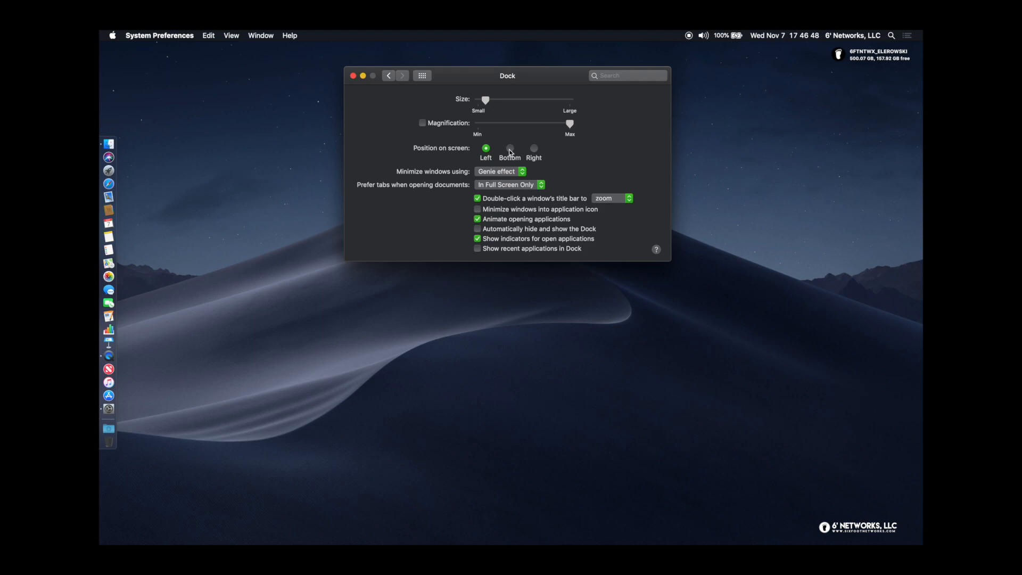
click(510, 150)
click(487, 149)
click(509, 150)
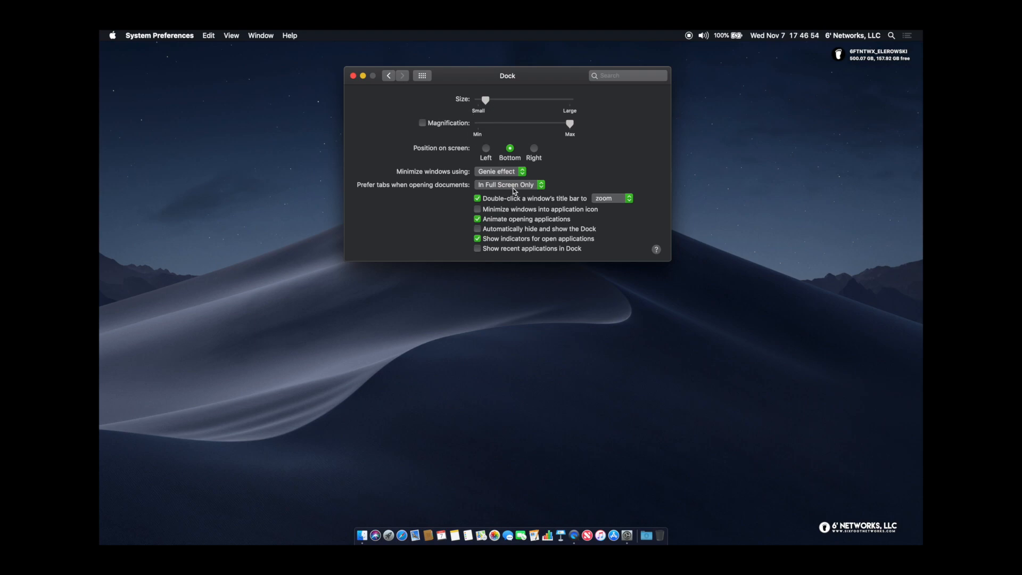
click(517, 230)
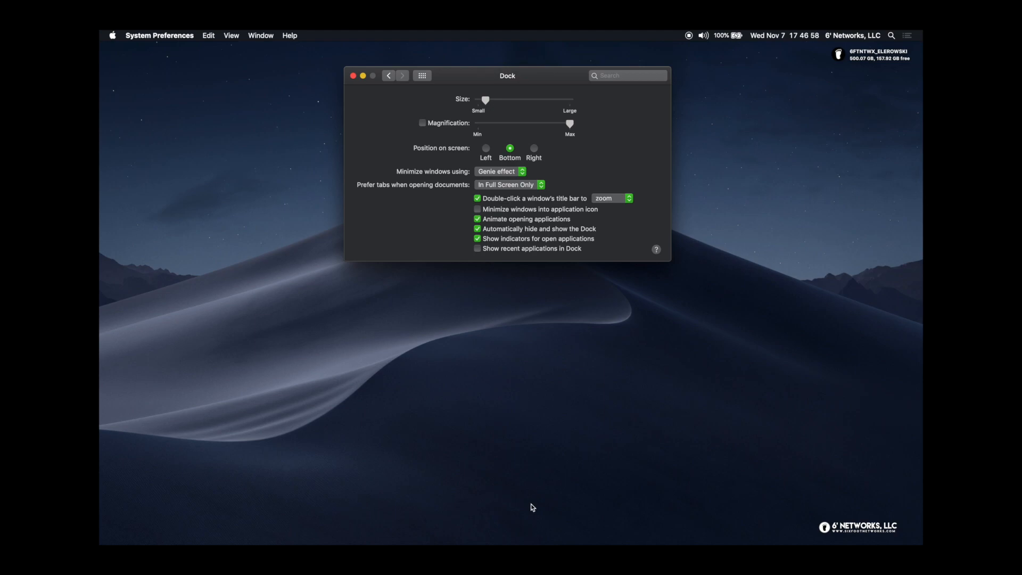
mouse_move(522, 542)
Open the Mission Control settings and keep Dashboard set to Off
click(388, 76)
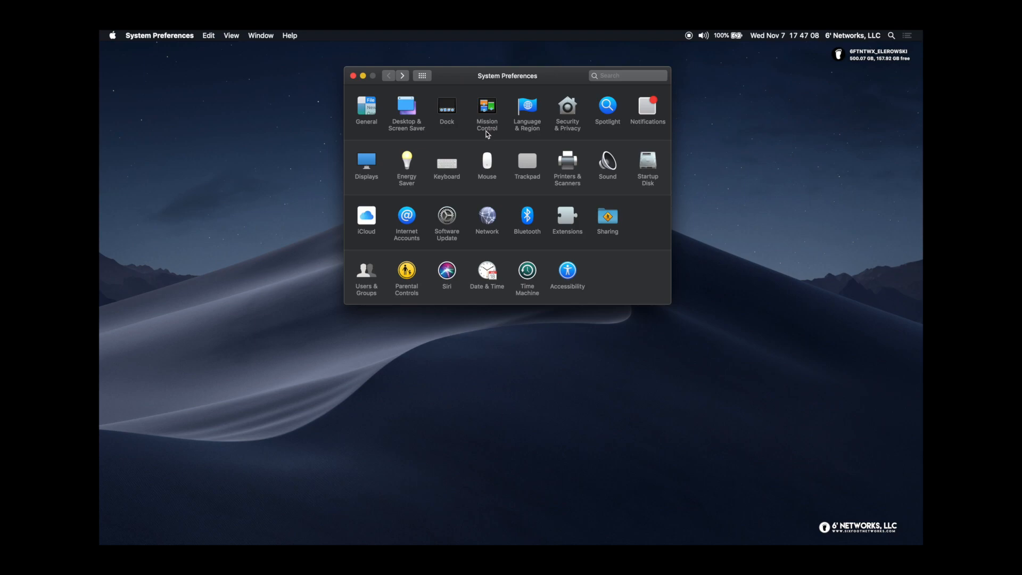
click(487, 109)
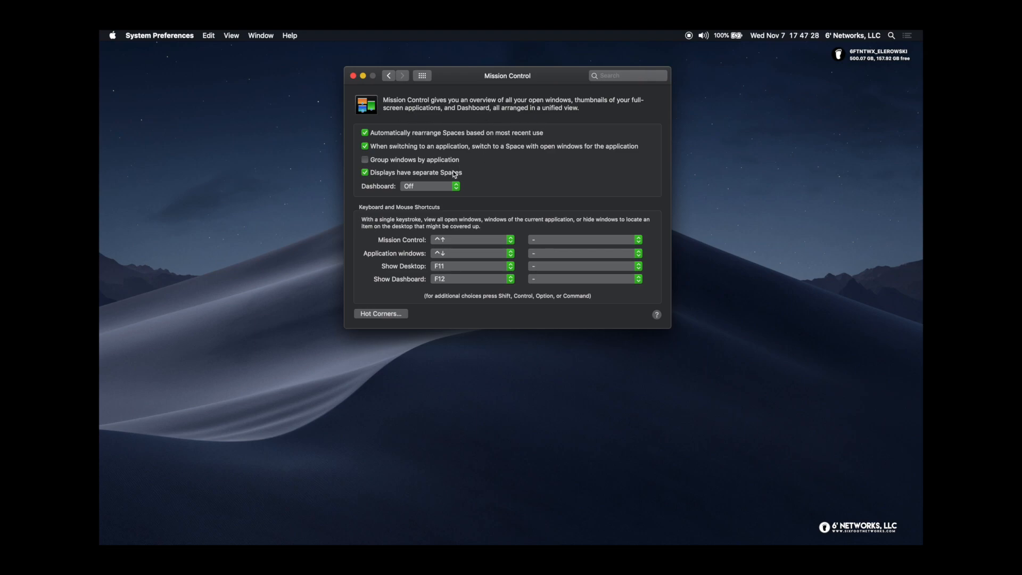
click(420, 187)
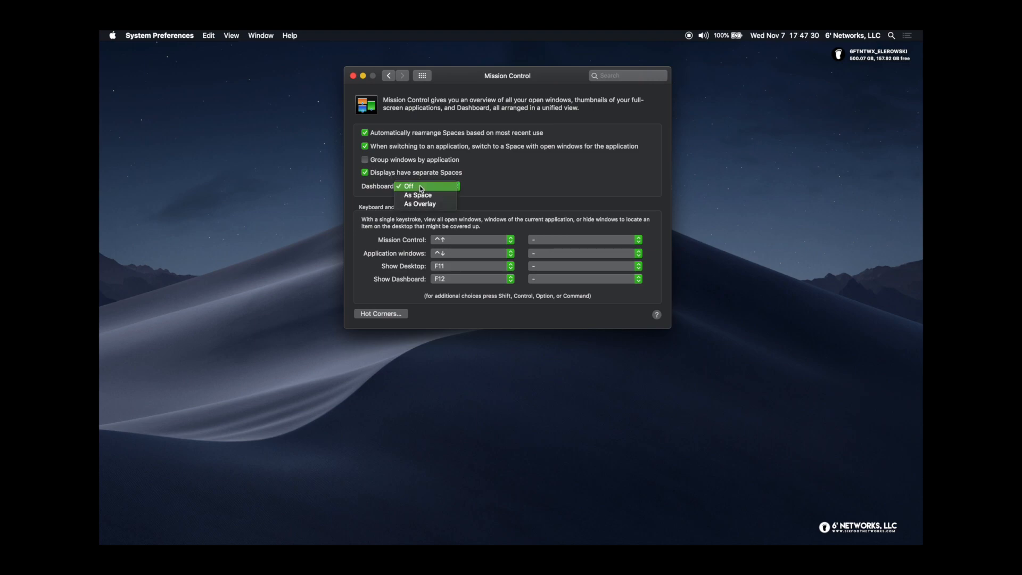
click(503, 168)
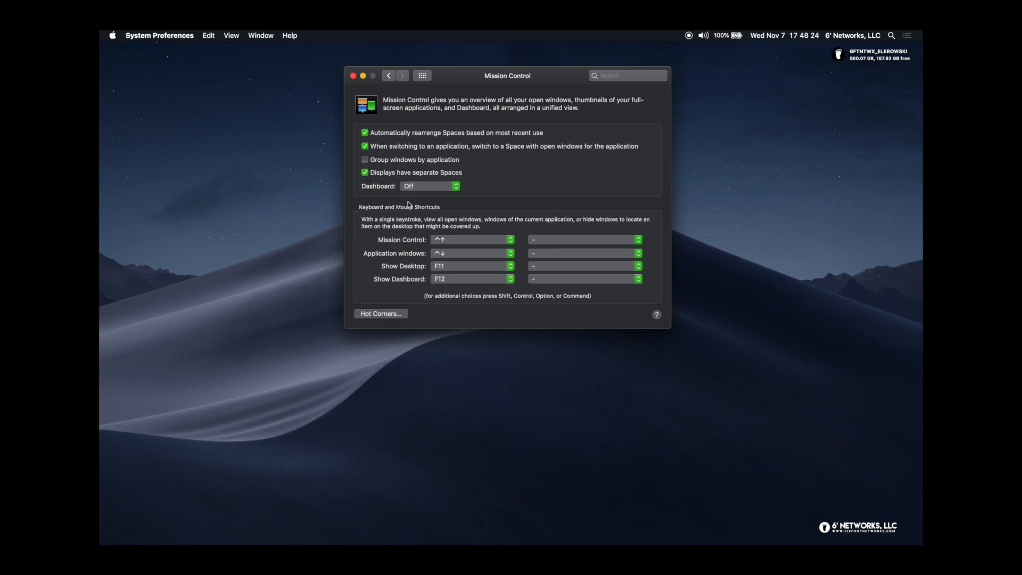
click(375, 315)
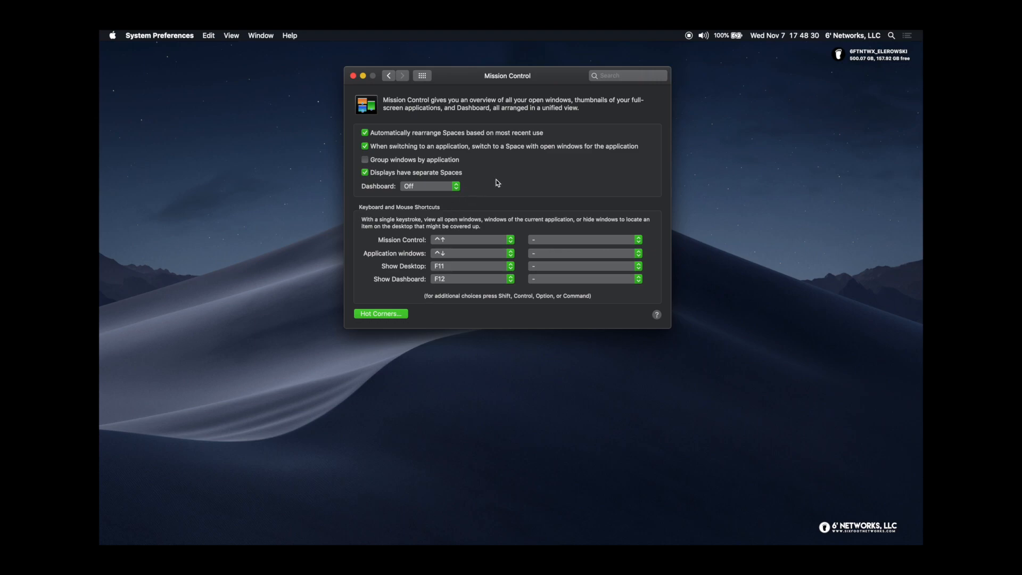
click(437, 119)
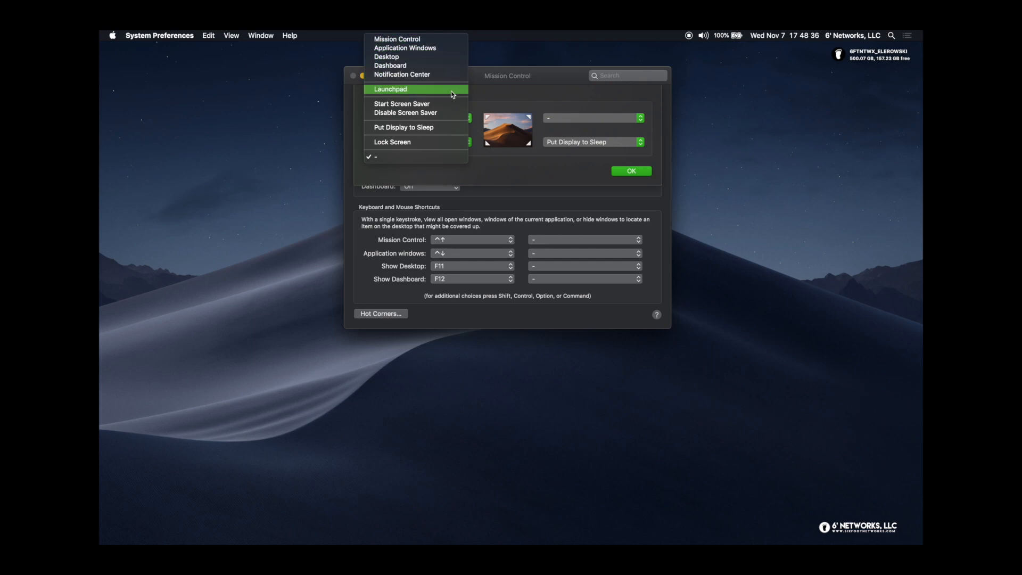
click(486, 160)
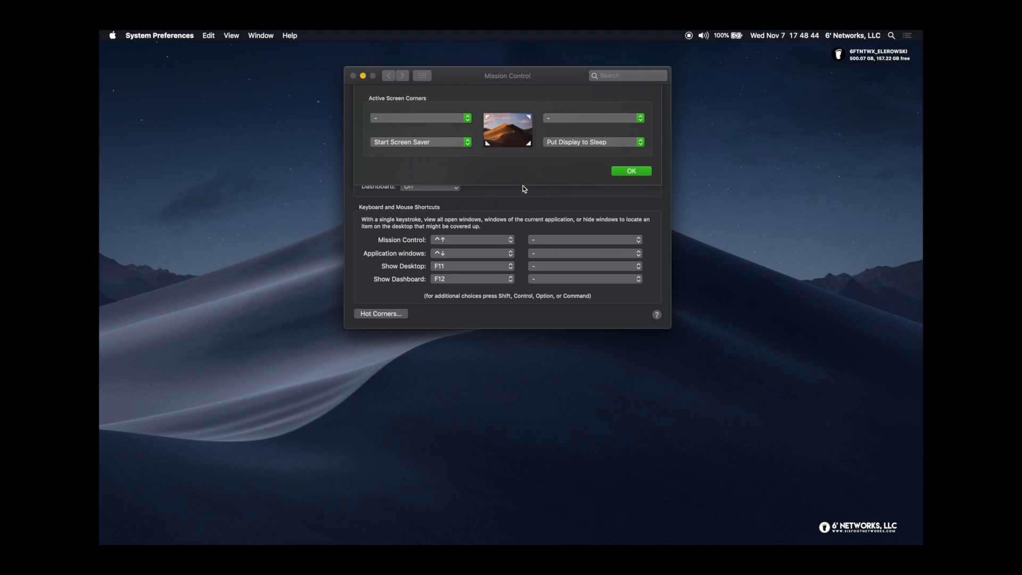
click(632, 171)
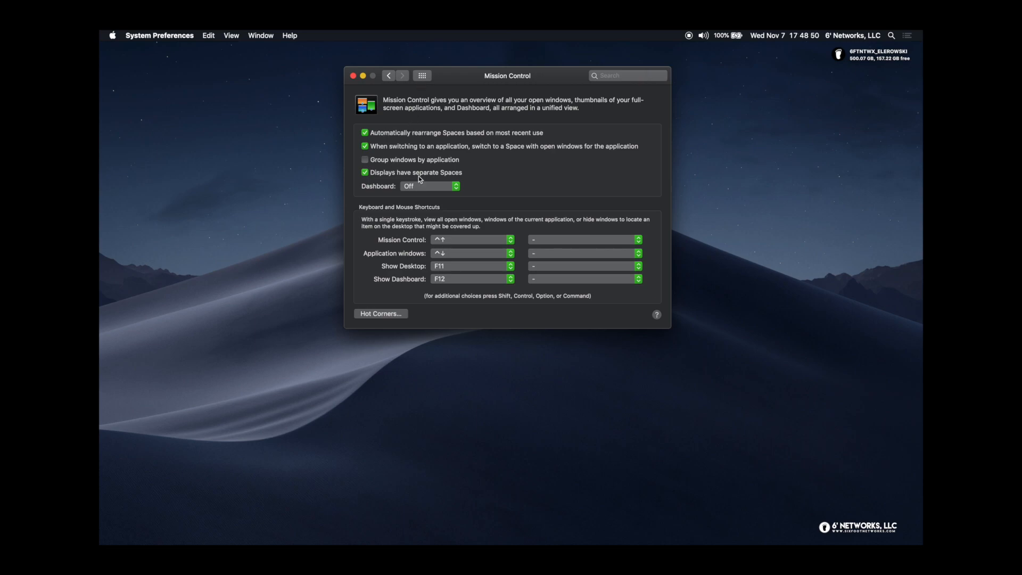
Open Language & Region and turn on 24-Hour Time
click(391, 78)
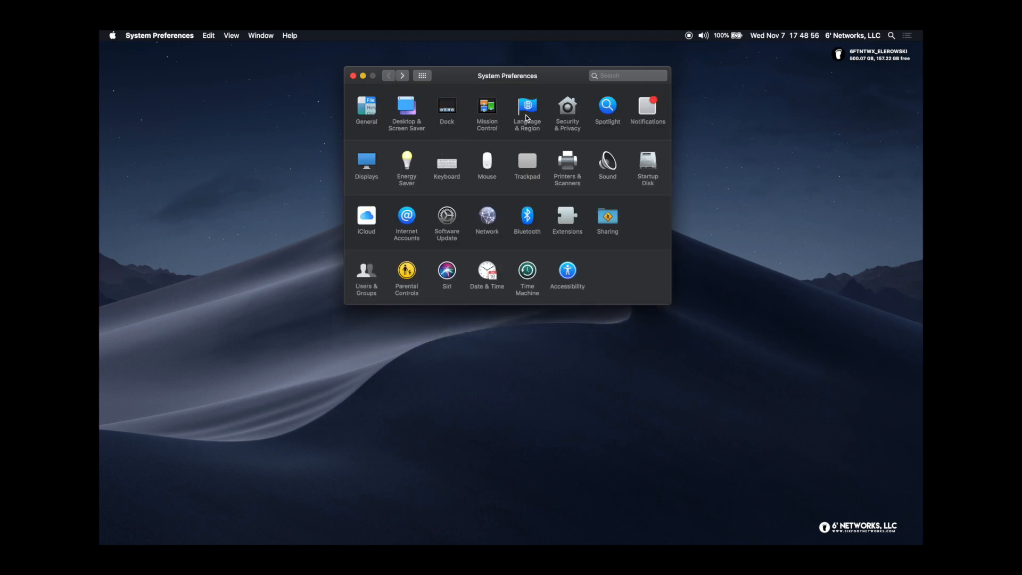
click(527, 117)
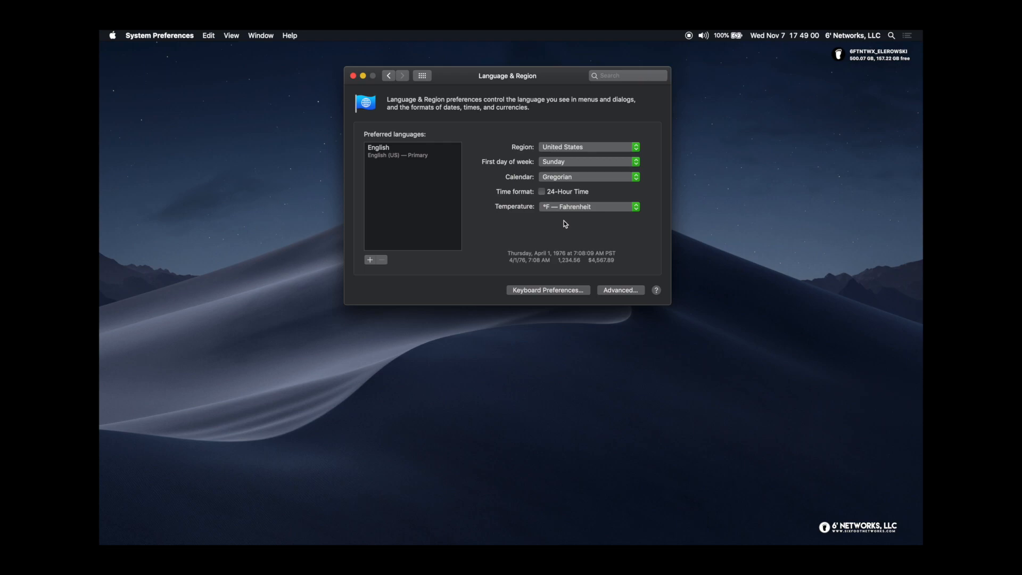
click(542, 192)
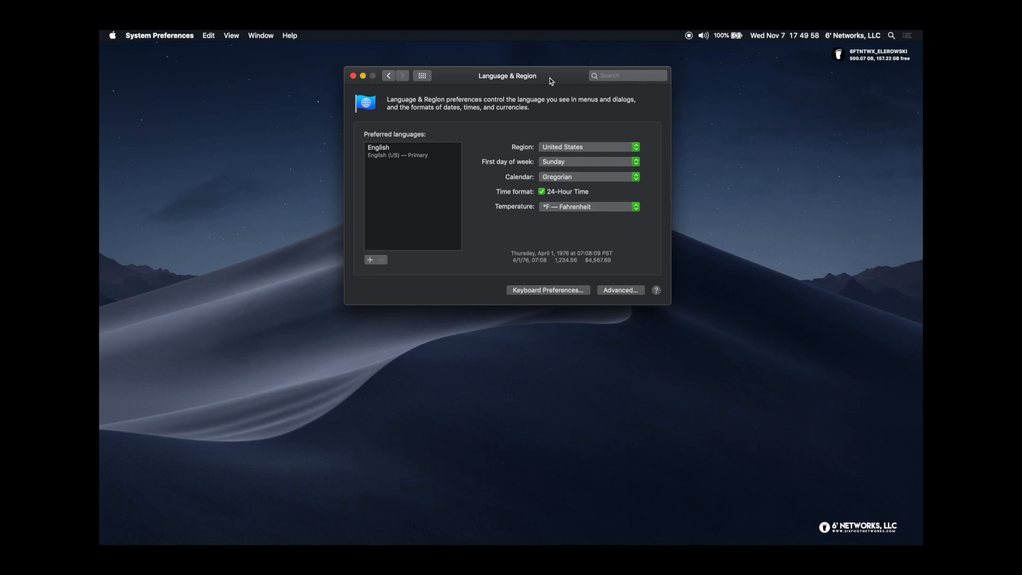
drag(551, 80, 551, 78)
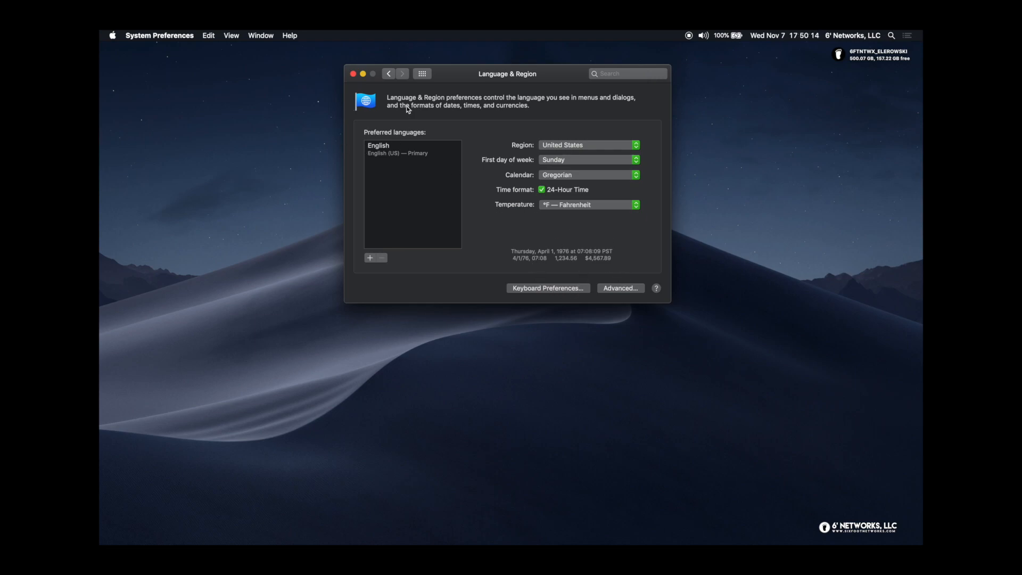
Go back to all panes and open the Security & Privacy General tab
click(390, 76)
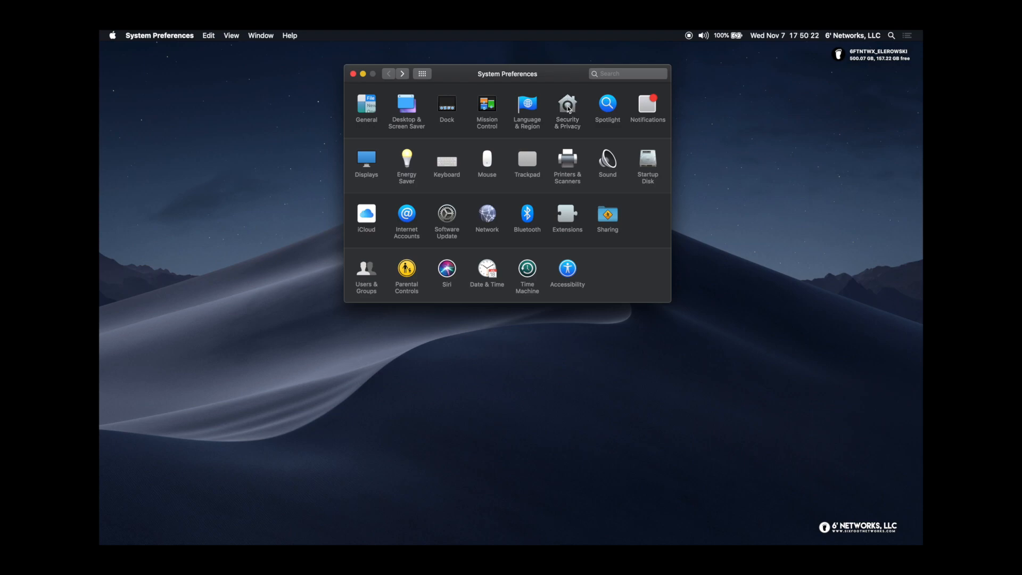
click(567, 105)
drag(538, 79, 538, 68)
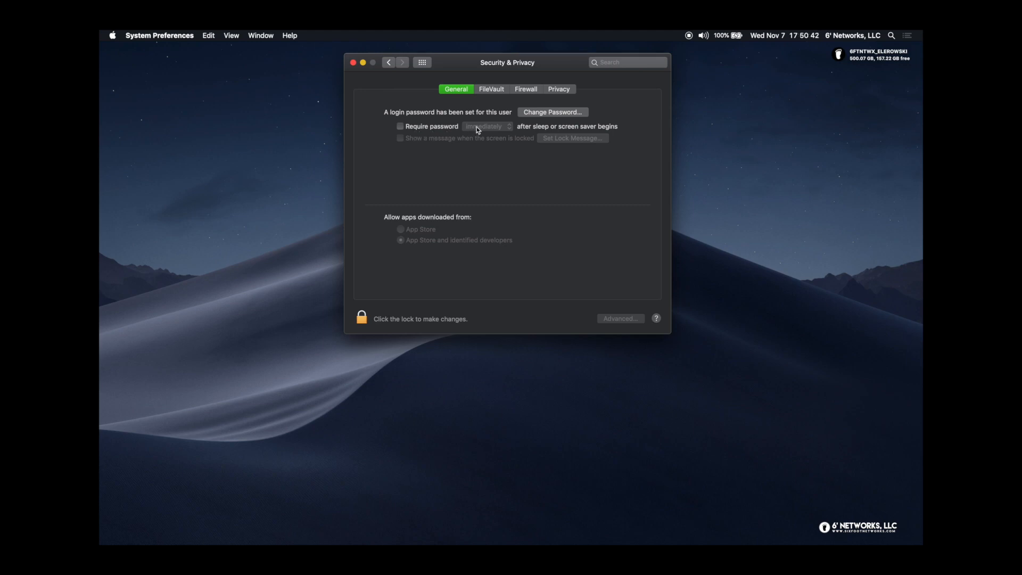
Turn on Require password after sleep or screen saver, confirming with the account password
click(403, 129)
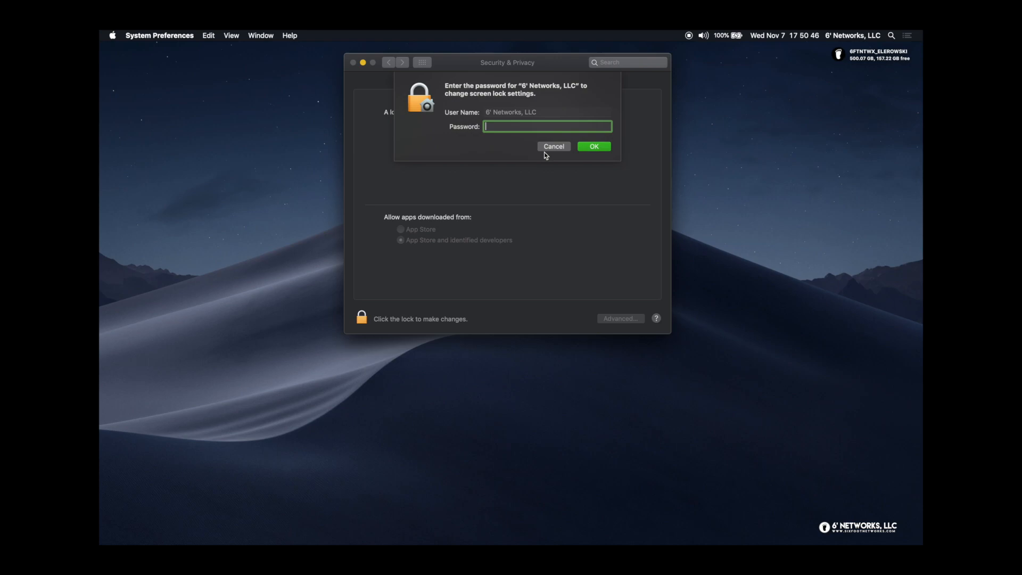
text(••)
text(••••)
key(Return)
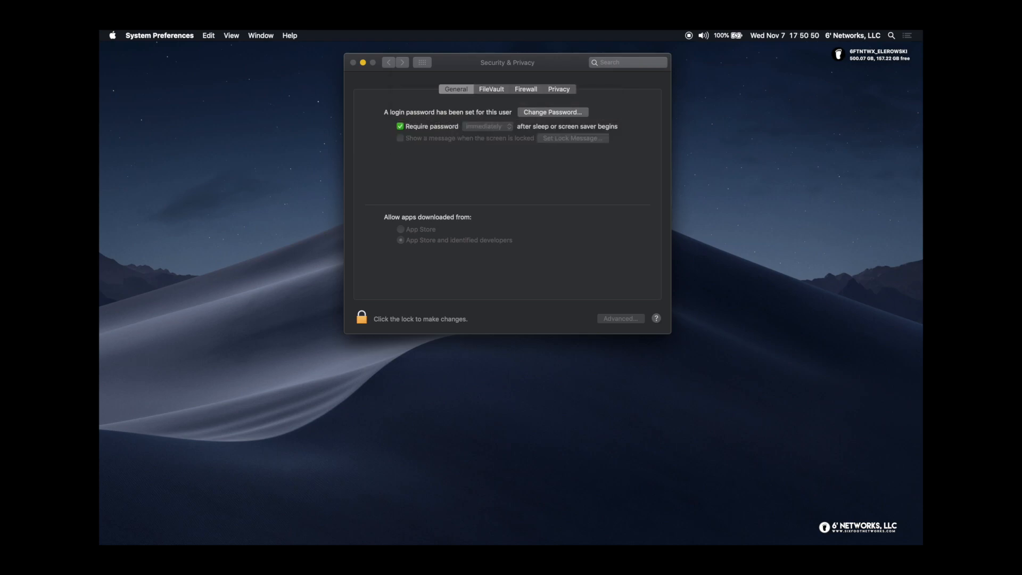
Set the password delay to 5 seconds
click(496, 131)
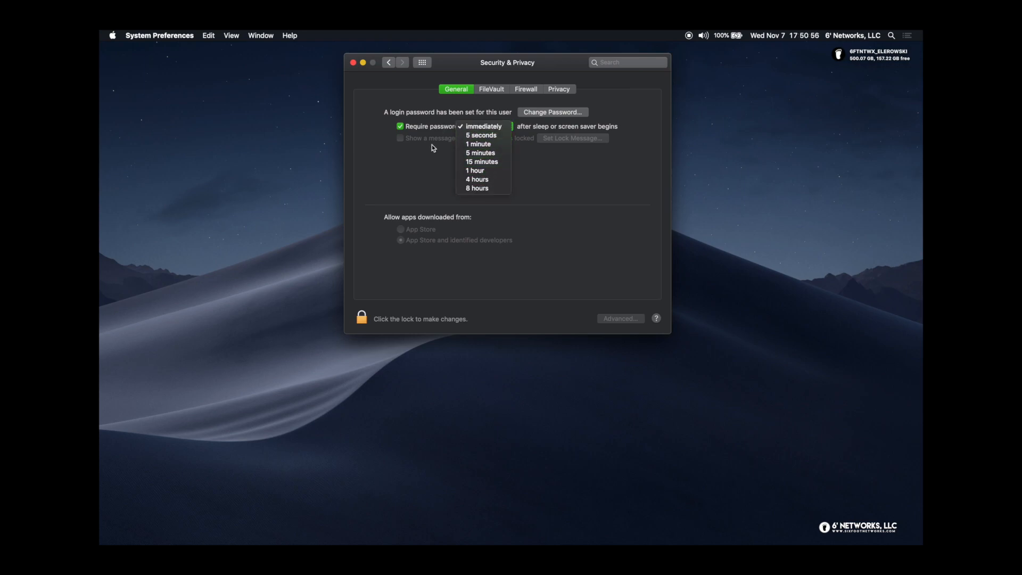
click(429, 158)
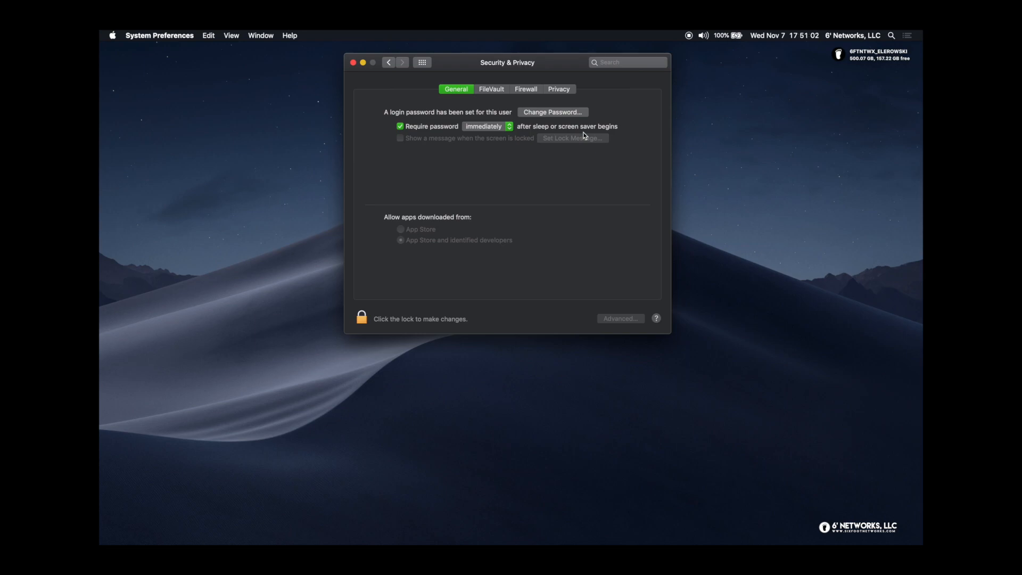
click(481, 126)
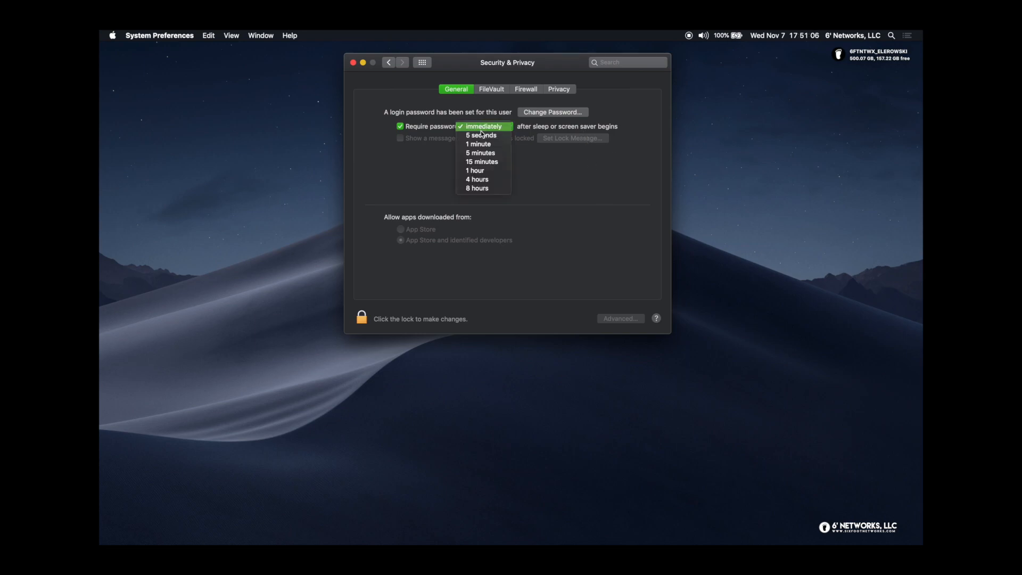
click(482, 136)
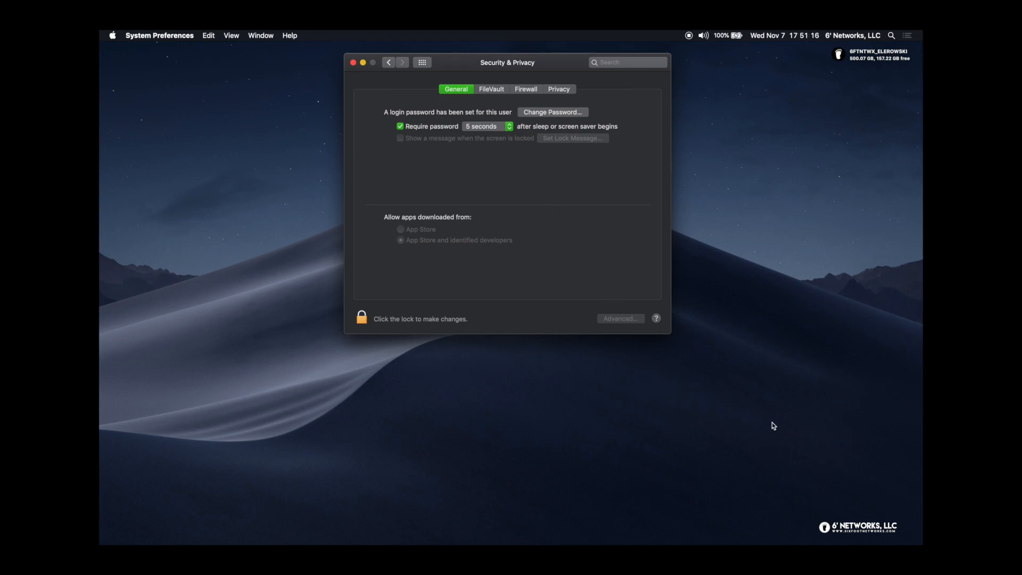
click(476, 131)
click(479, 132)
click(363, 319)
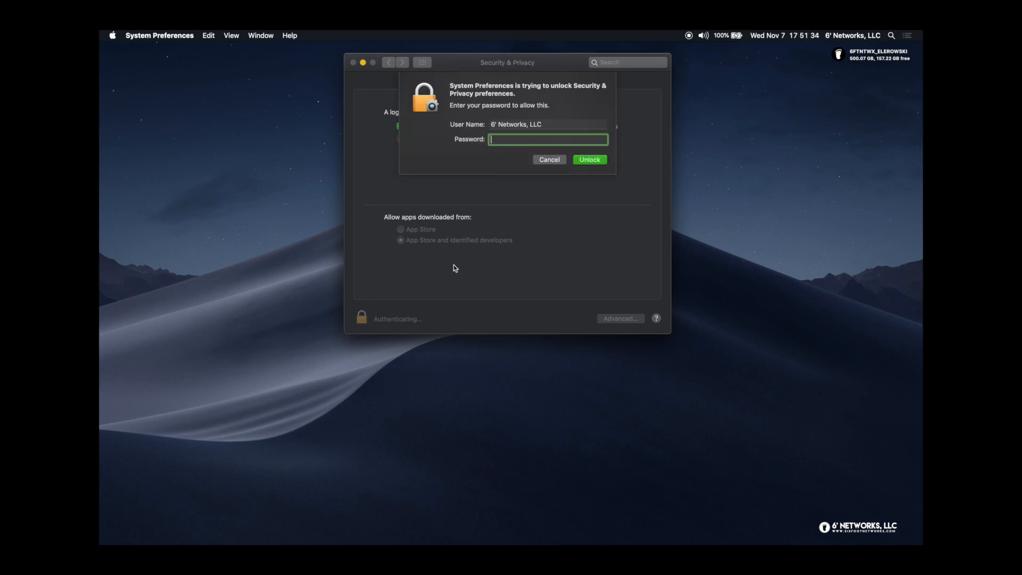
text(•••••••••)
key(Return)
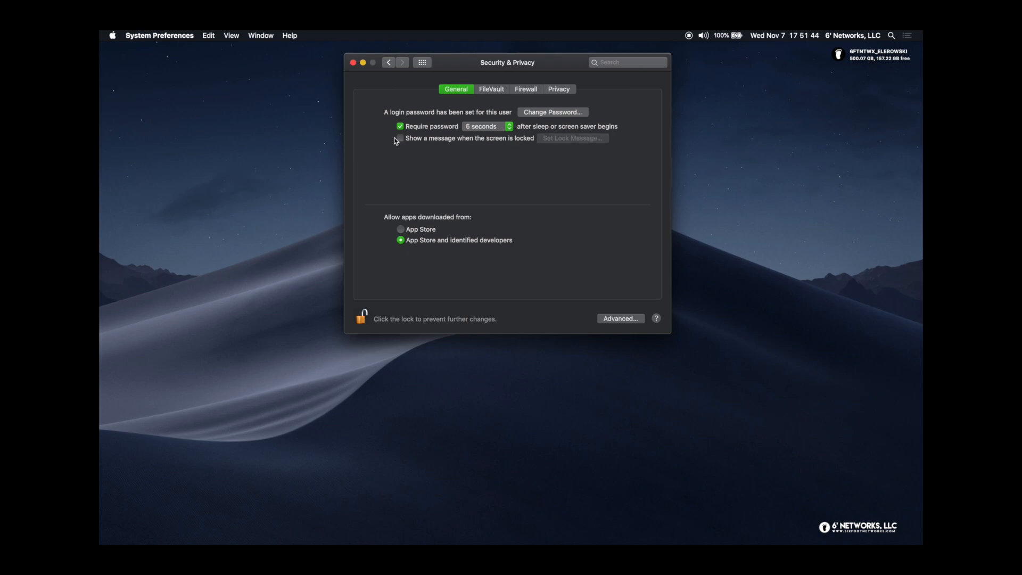
click(400, 138)
click(564, 139)
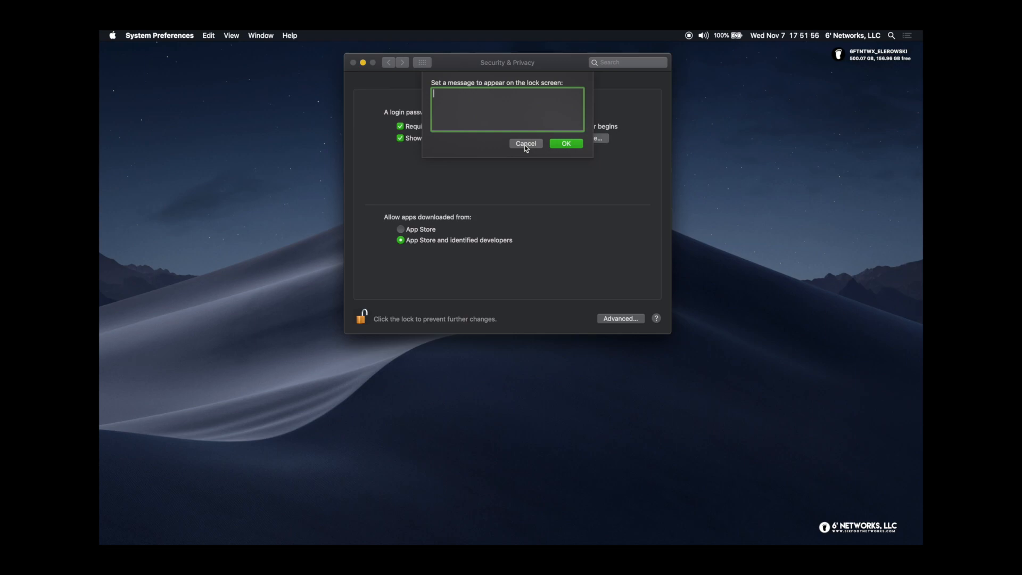
click(525, 144)
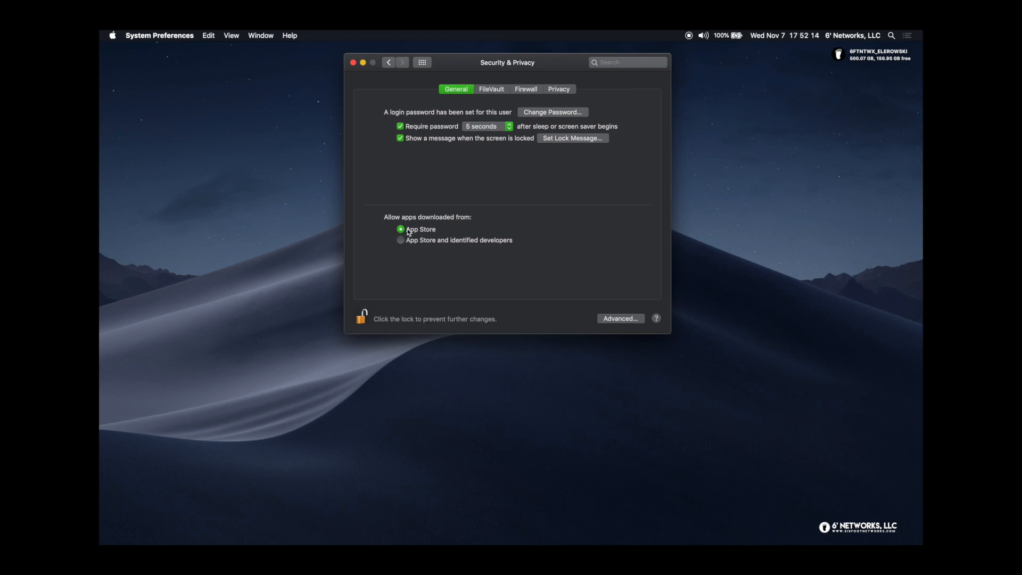
click(402, 241)
click(401, 138)
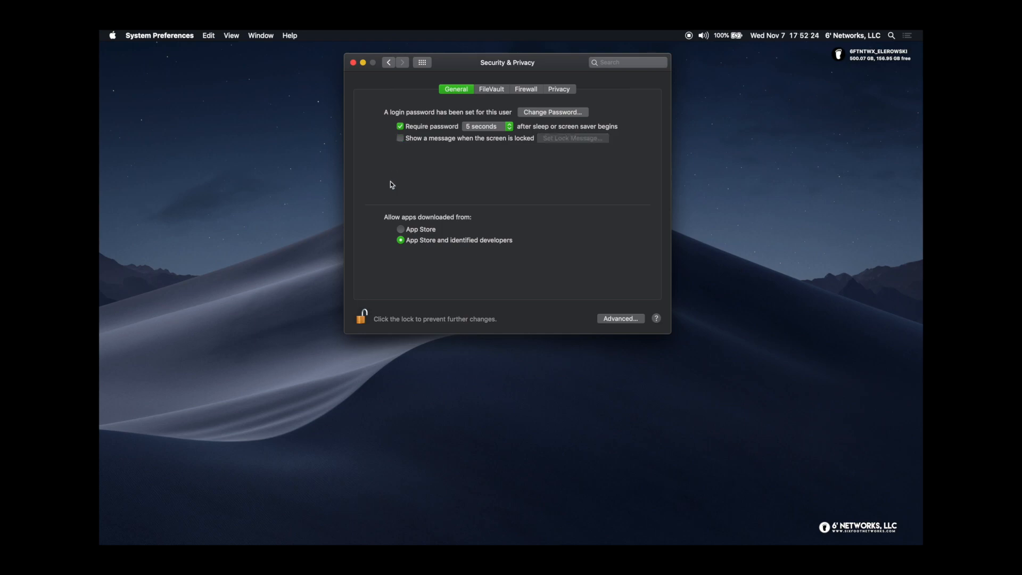
click(361, 318)
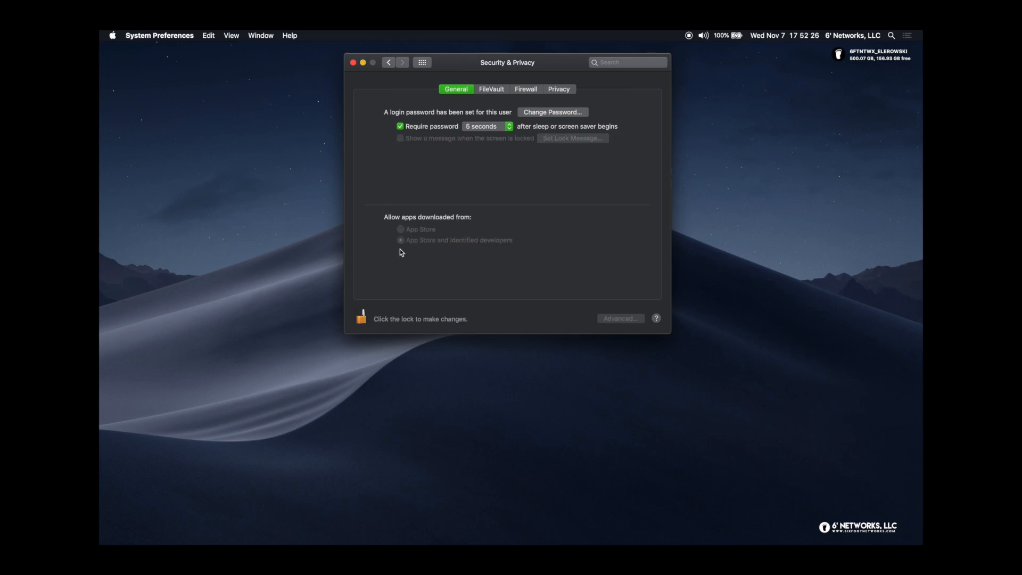
Show FileVault's status (on, recovery key set), unlock the pane with the password, then lock it again
click(491, 89)
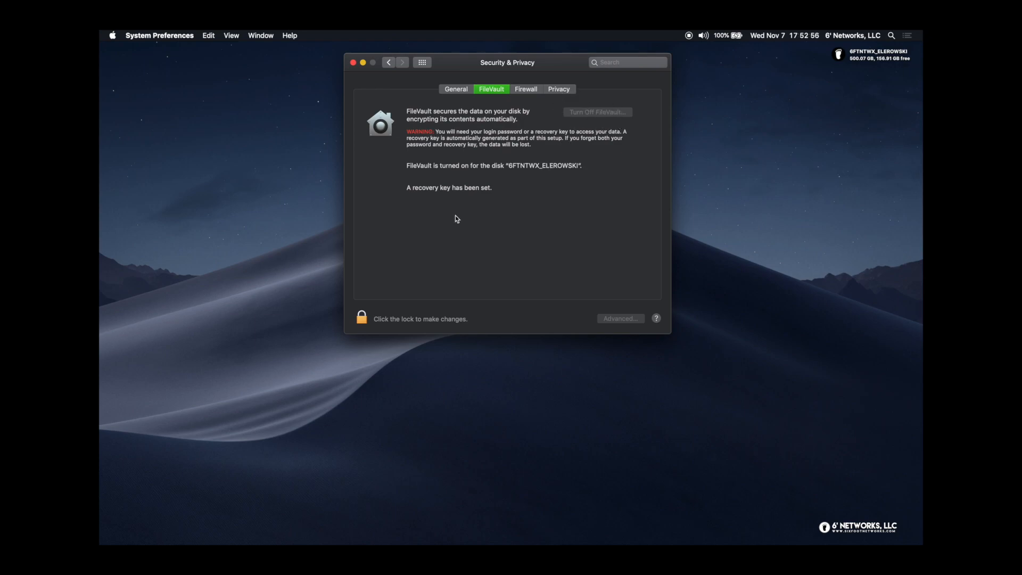
click(366, 317)
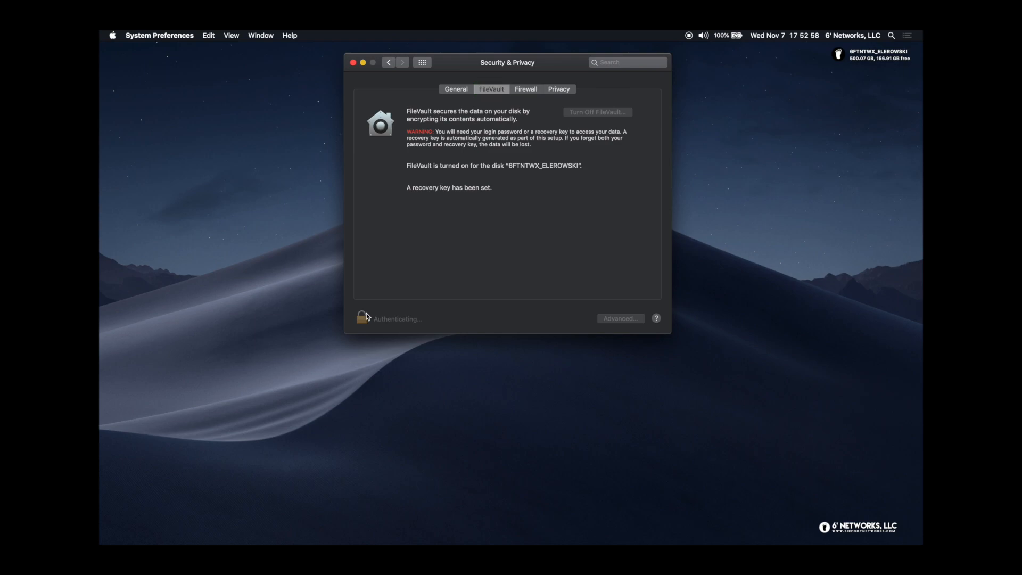
text(•••••••••)
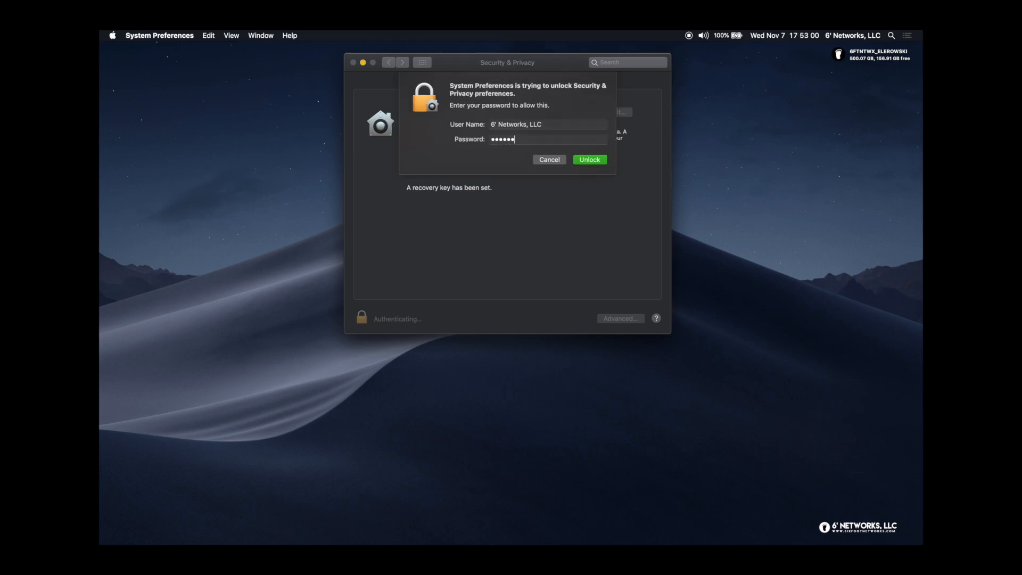
key(Return)
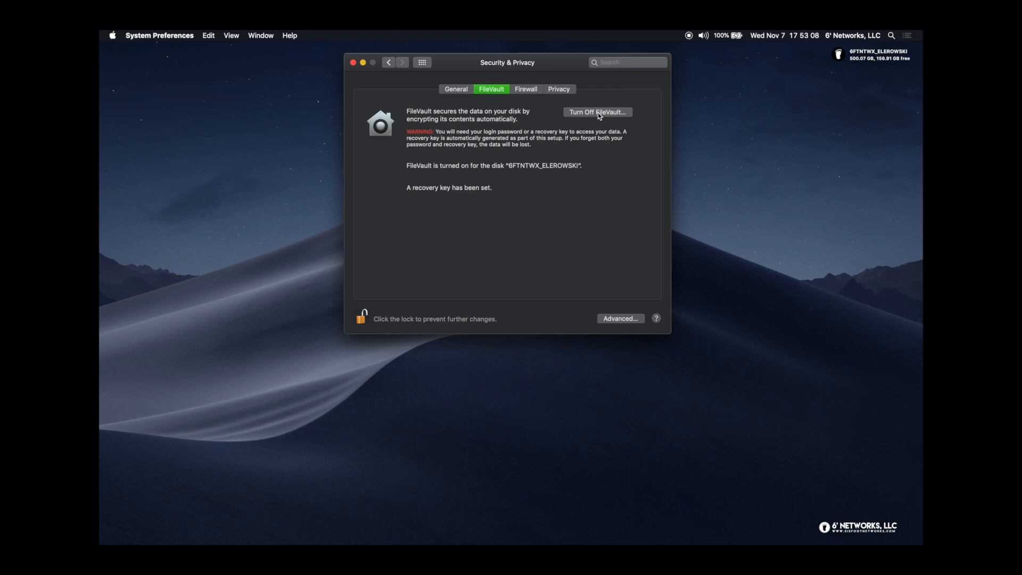
click(362, 318)
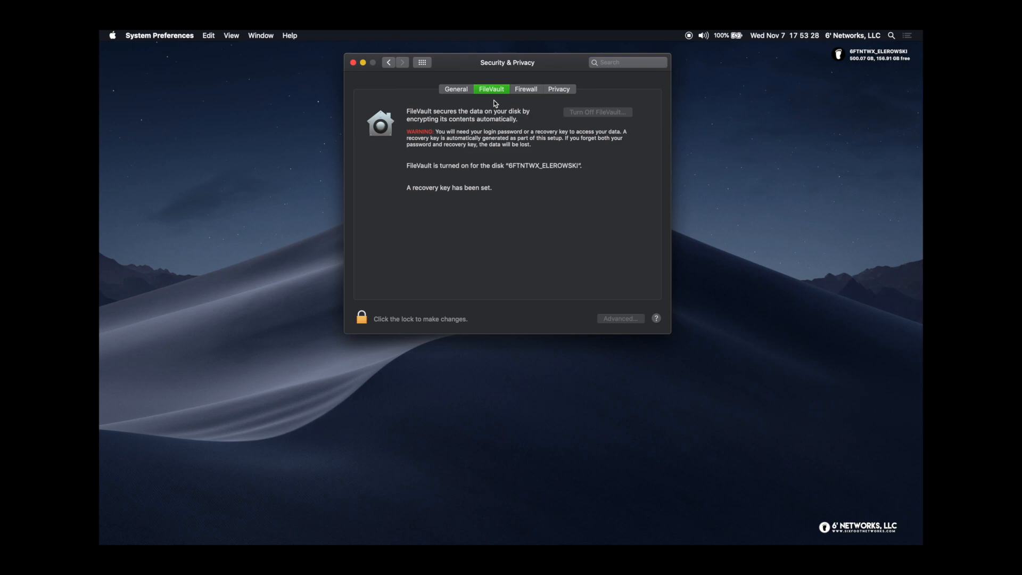
Show the Firewall tab of Security & Privacy, which reads Firewall: On
click(525, 90)
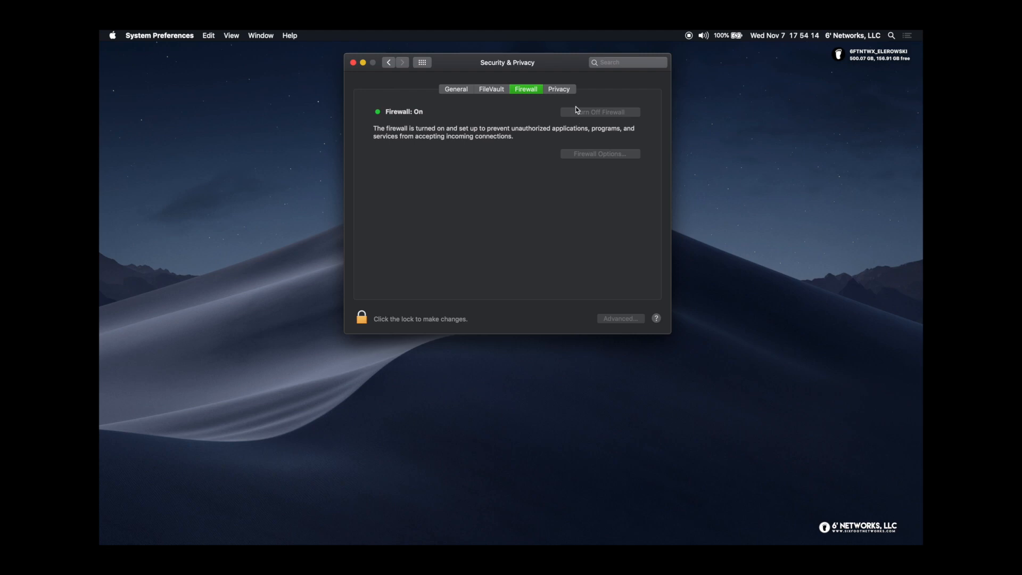
On the Privacy tab, view Contacts, Calendars, Reminders, Photos, Camera, Microphone, Accessibility, then Location Services
click(558, 89)
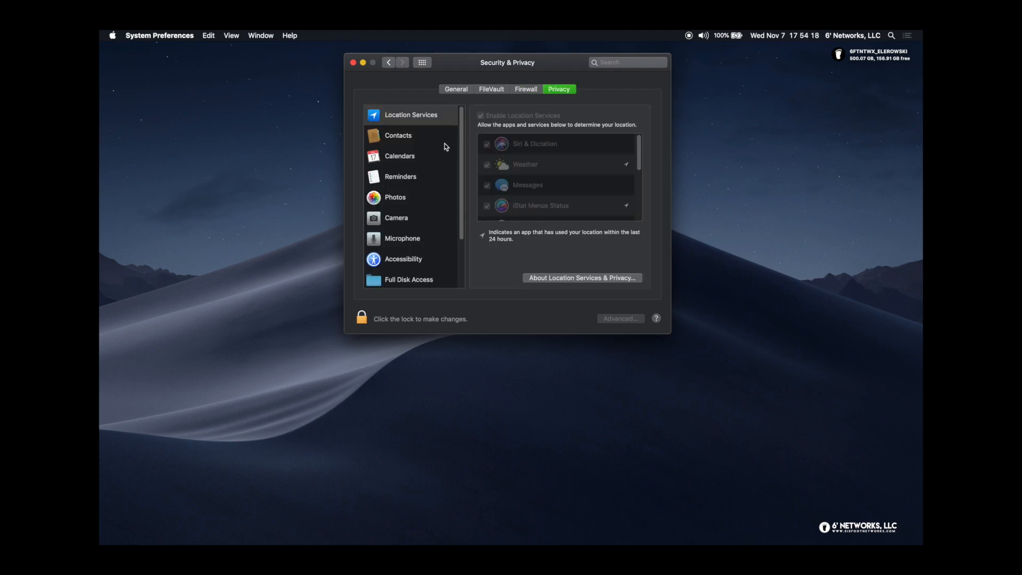
click(399, 137)
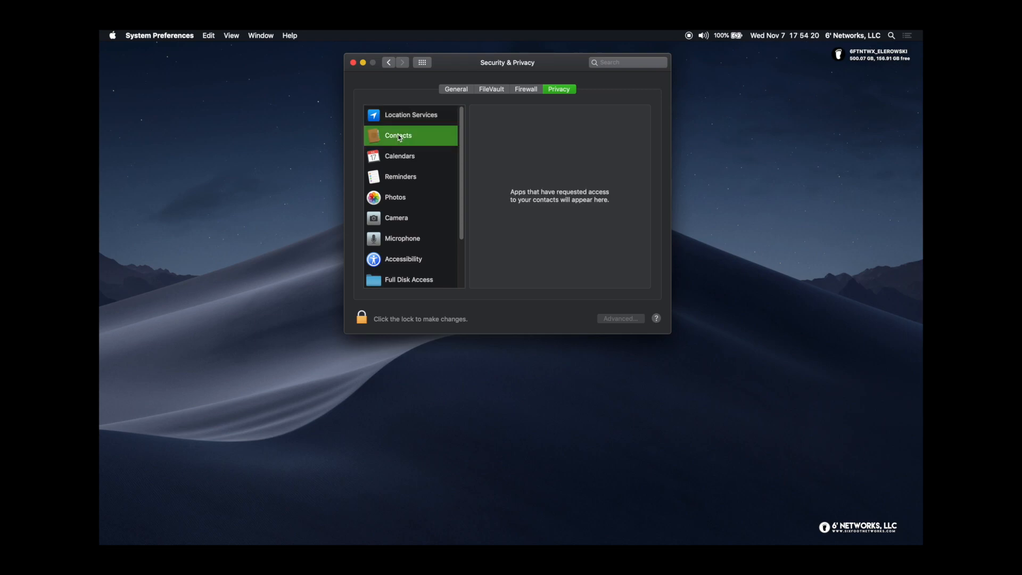
click(399, 158)
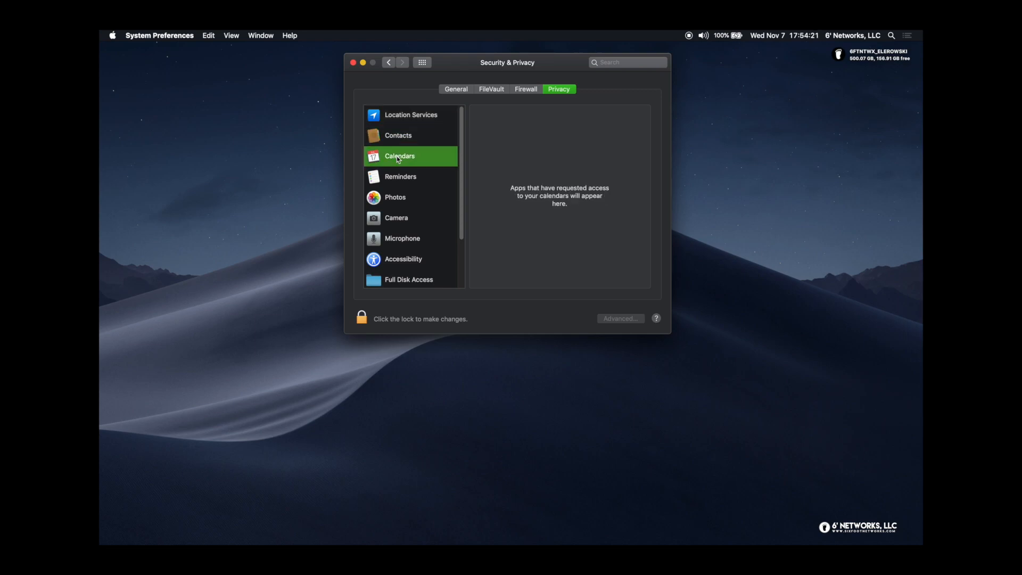
click(398, 183)
click(396, 198)
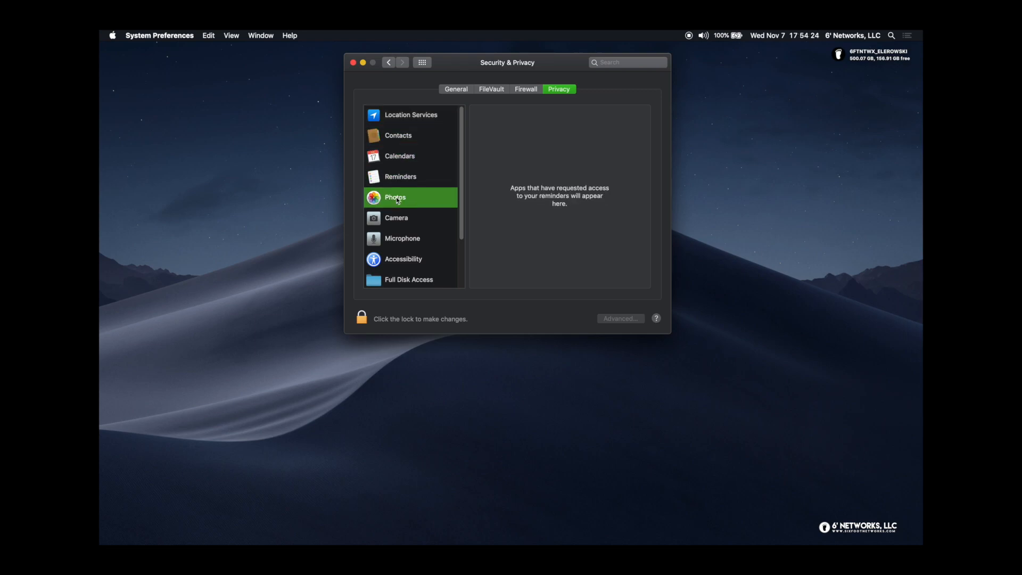
click(401, 220)
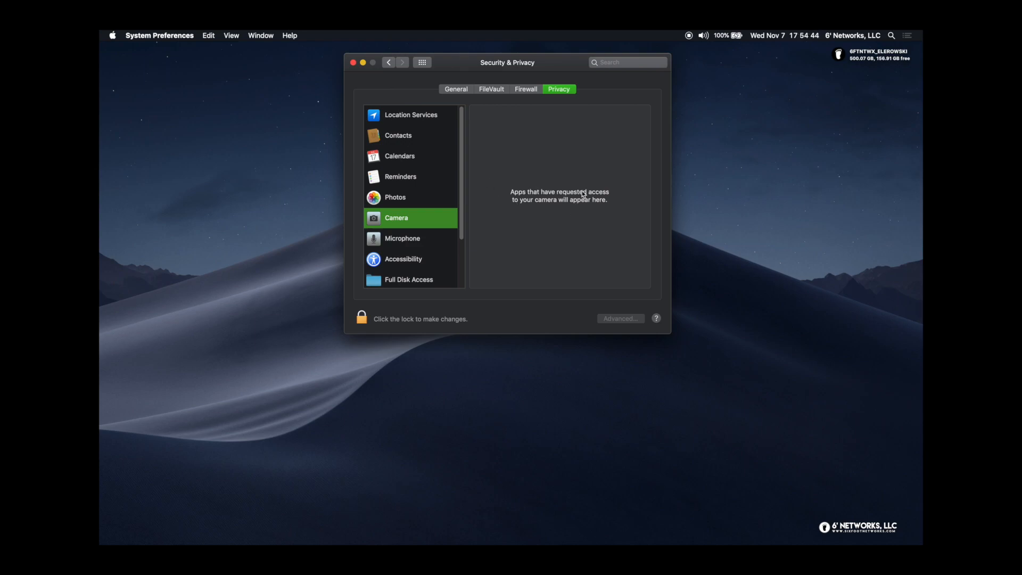
click(415, 237)
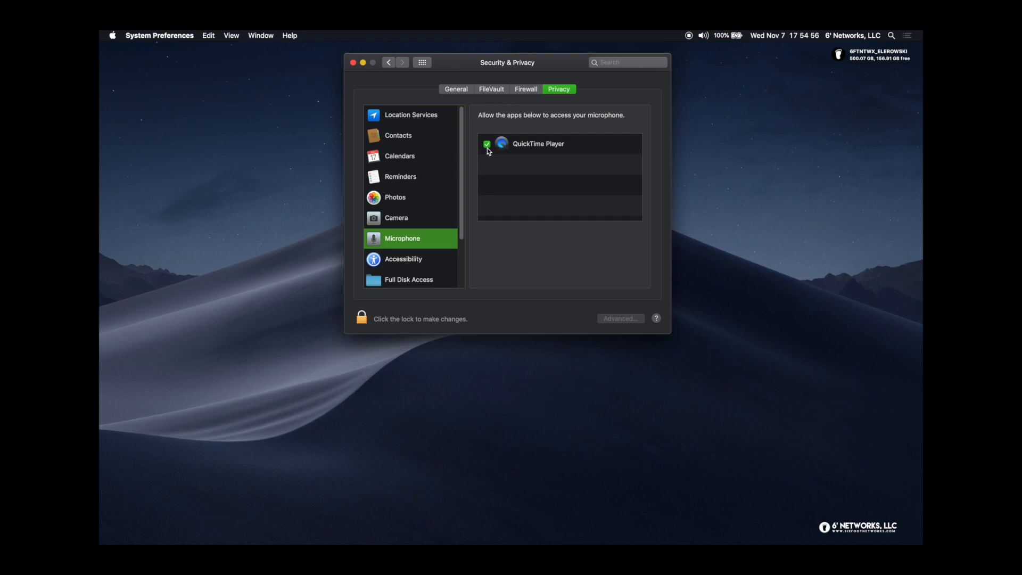
click(403, 260)
click(404, 118)
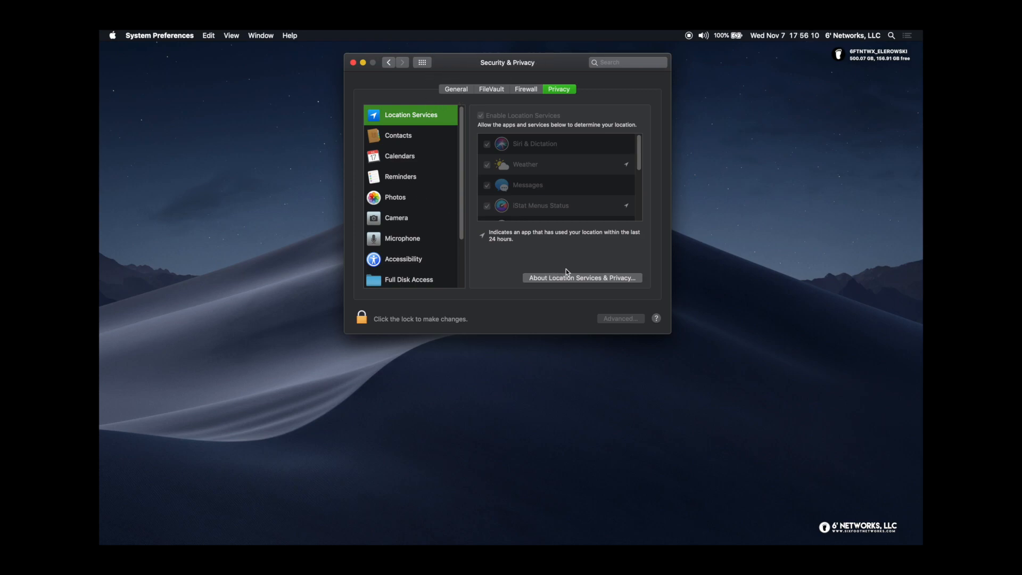
Read through the About Location Services & Privacy text and close it
click(582, 278)
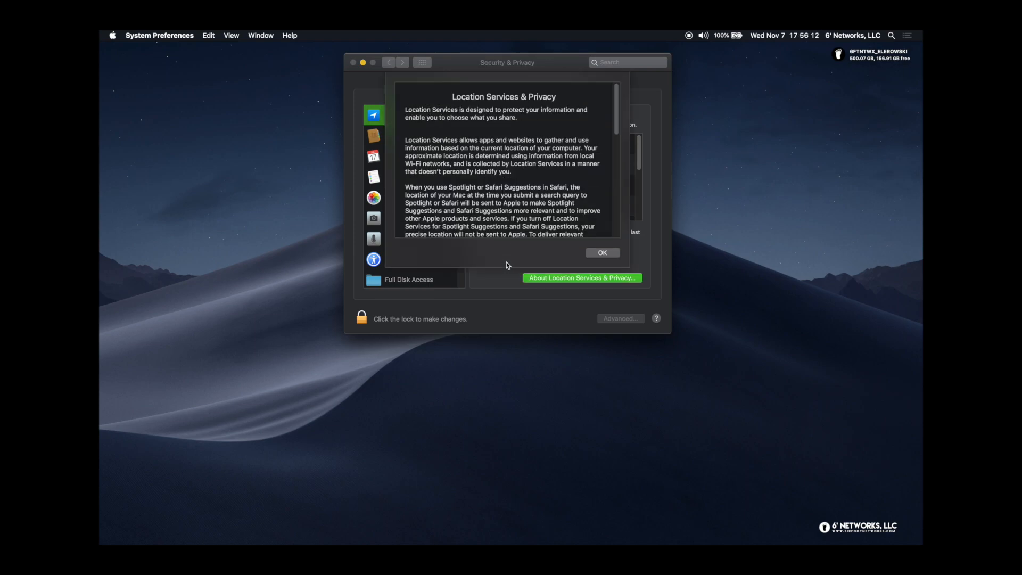
scroll(501, 156, down, 3)
scroll(502, 156, down, 2)
scroll(501, 155, up, 3)
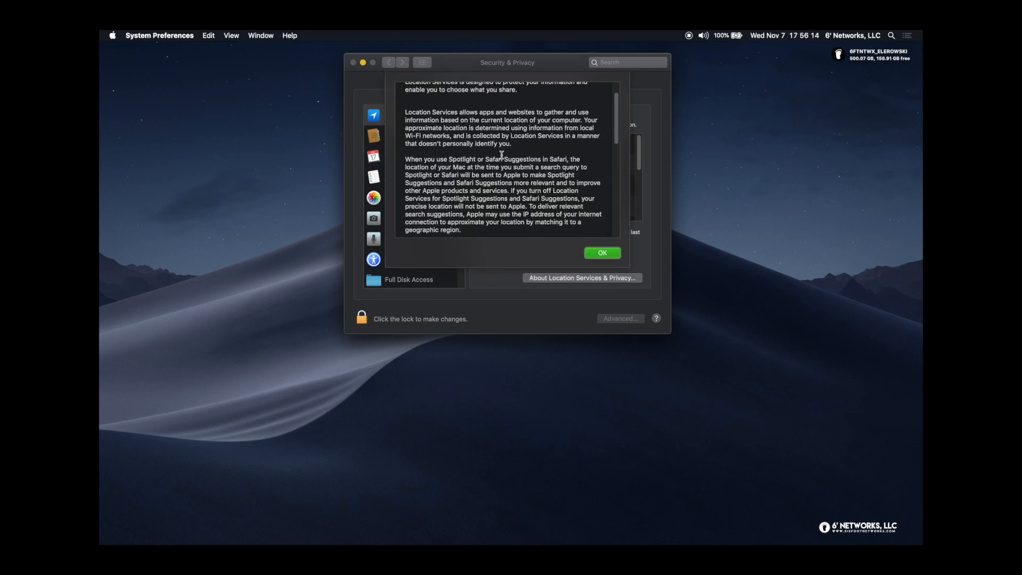
scroll(502, 156, down, 10)
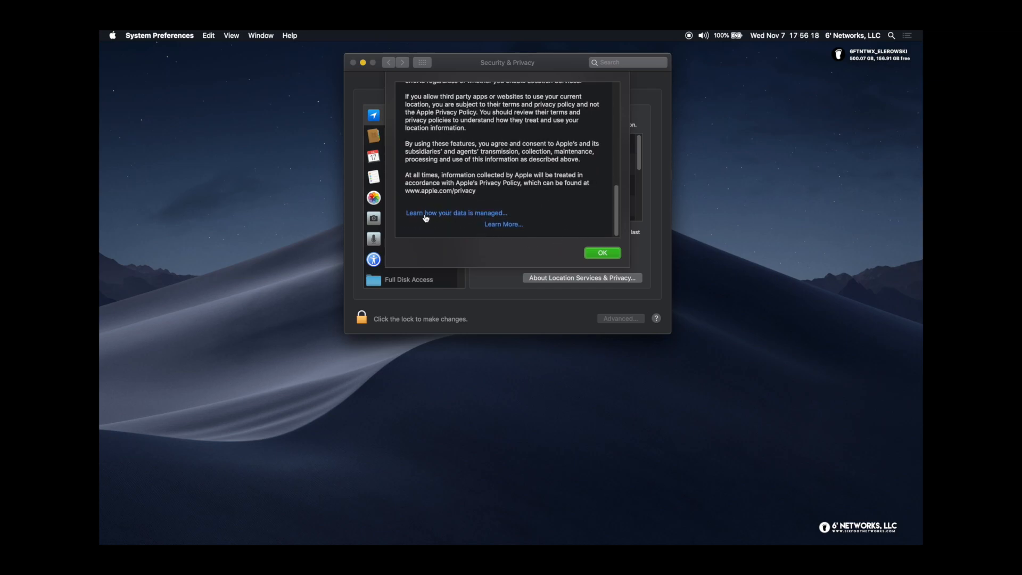
click(600, 253)
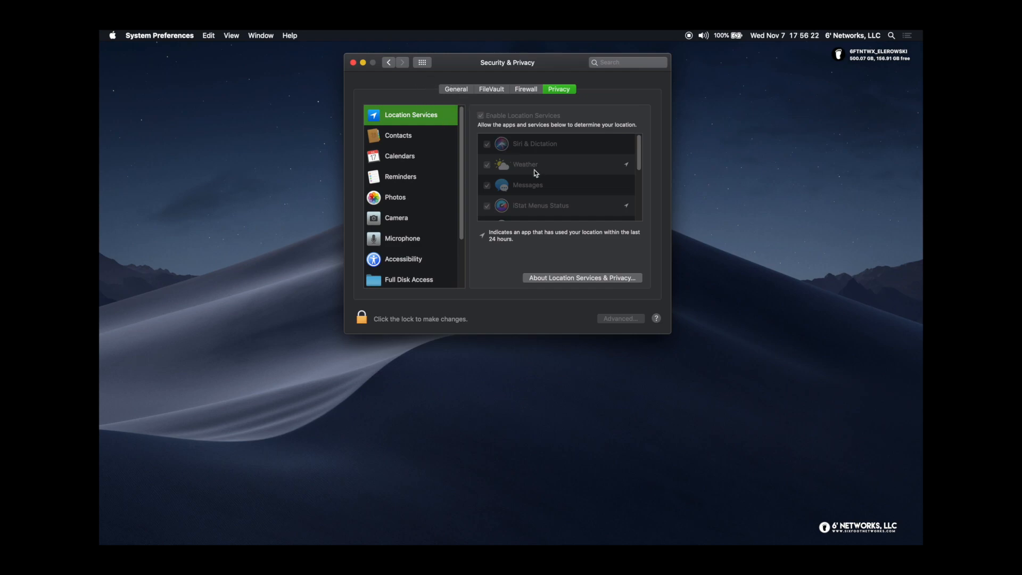
View the Contacts, Calendars and Reminders privacy lists, ending on the empty Reminders list
click(407, 139)
click(410, 162)
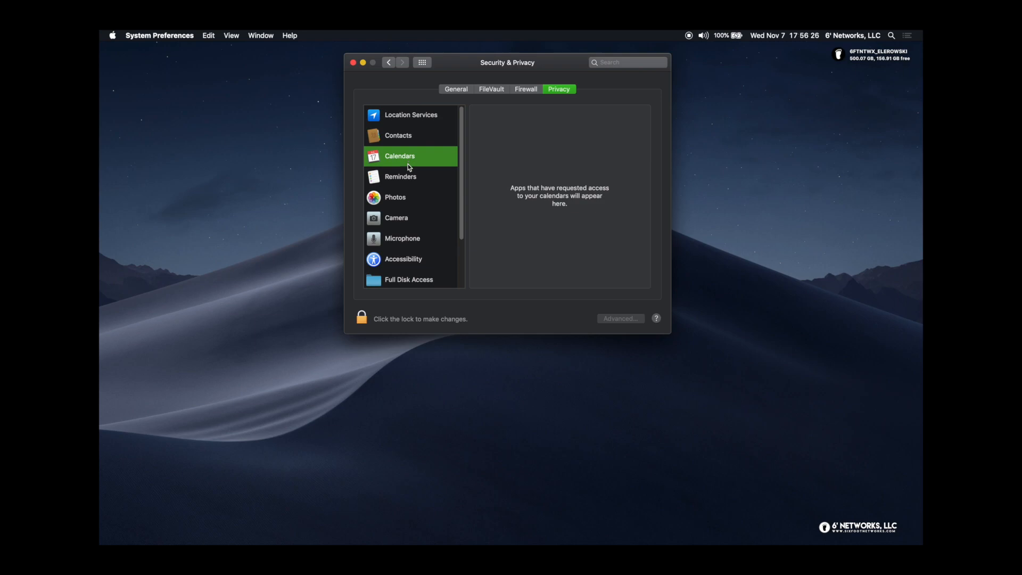
click(408, 179)
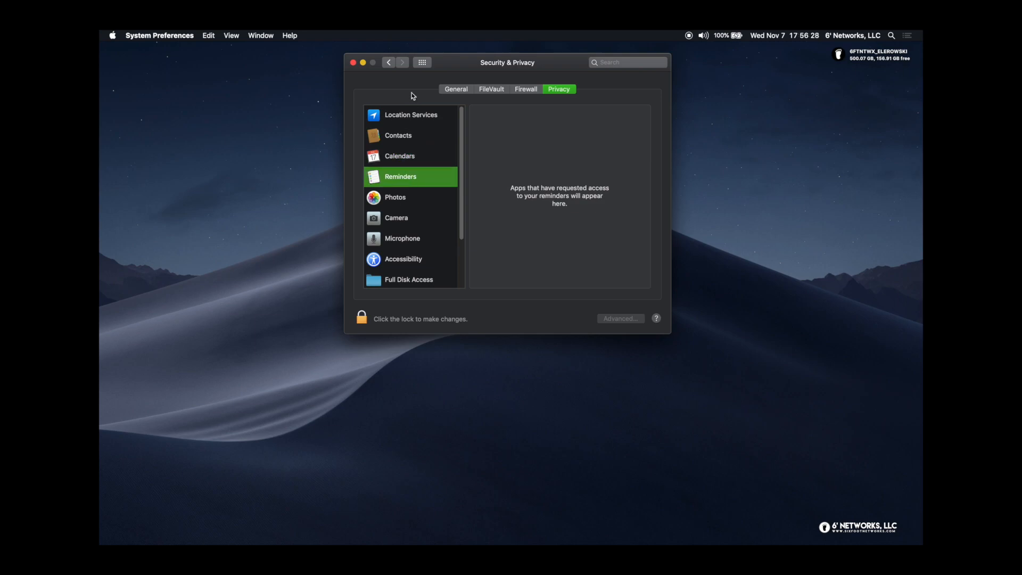
Open the Spotlight pane's Search Results categories, then briefly bring up and dismiss Spotlight search
click(422, 63)
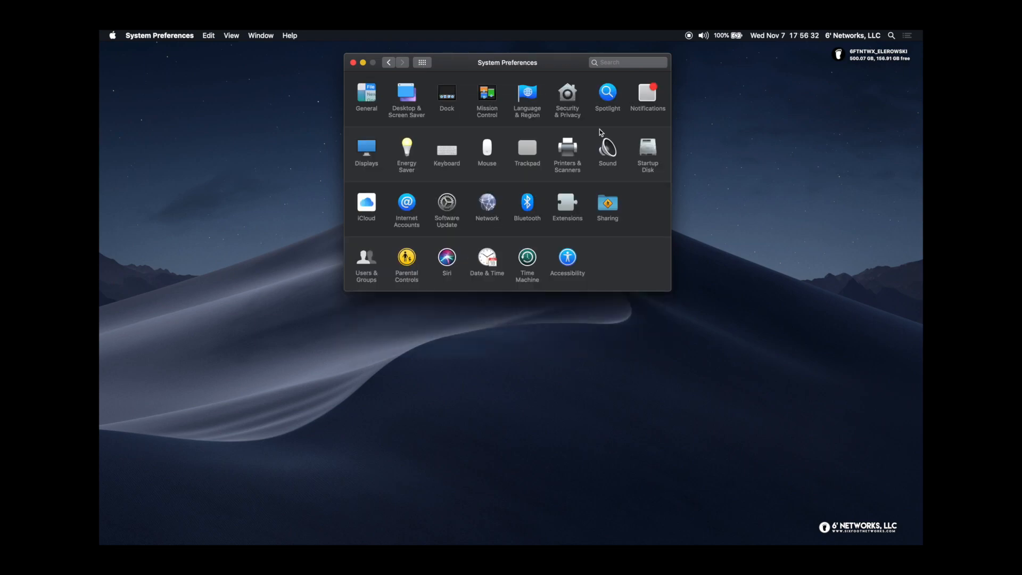
click(615, 93)
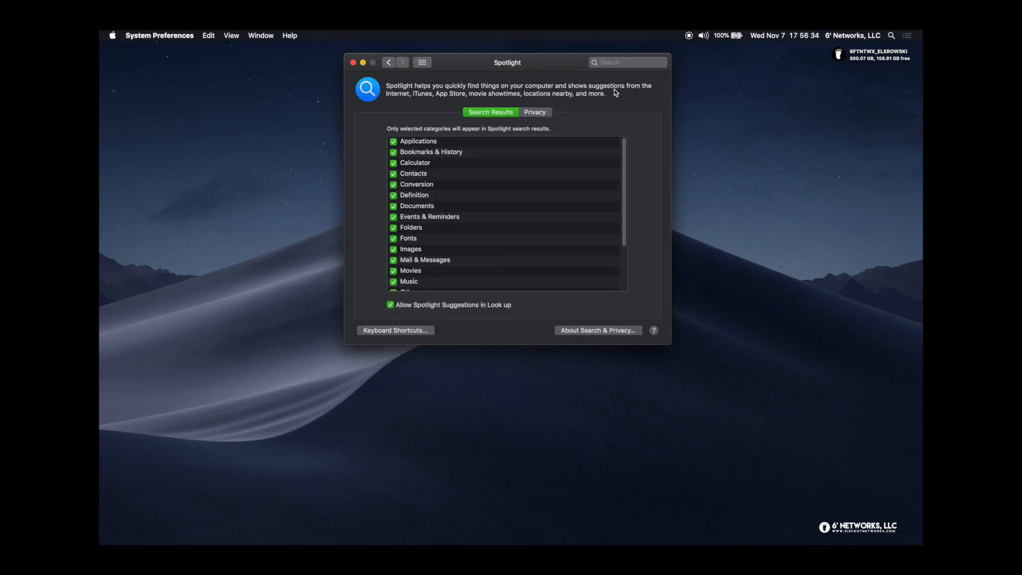
scroll(540, 207, down, 5)
scroll(541, 207, up, 5)
click(890, 37)
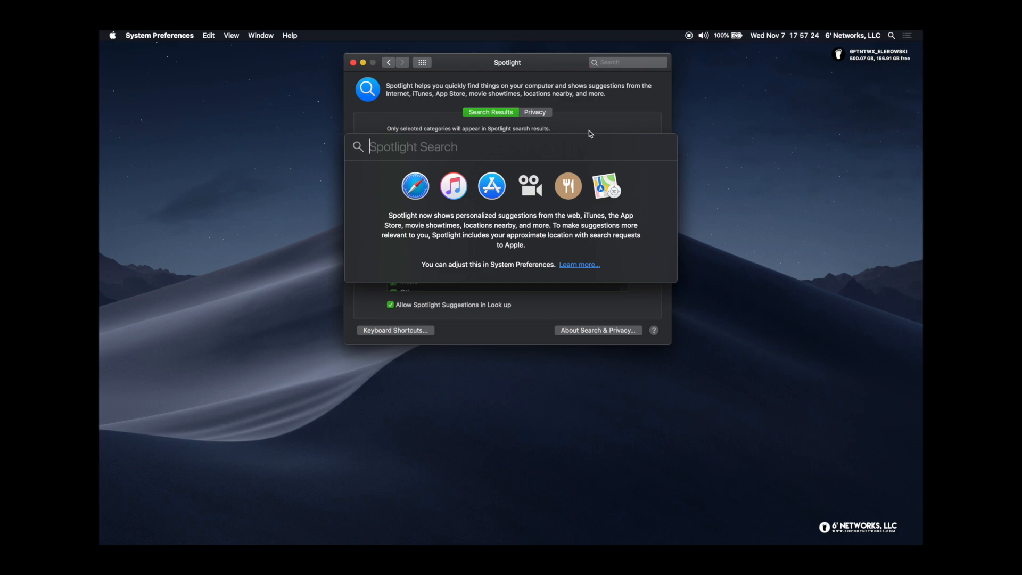
key(Escape)
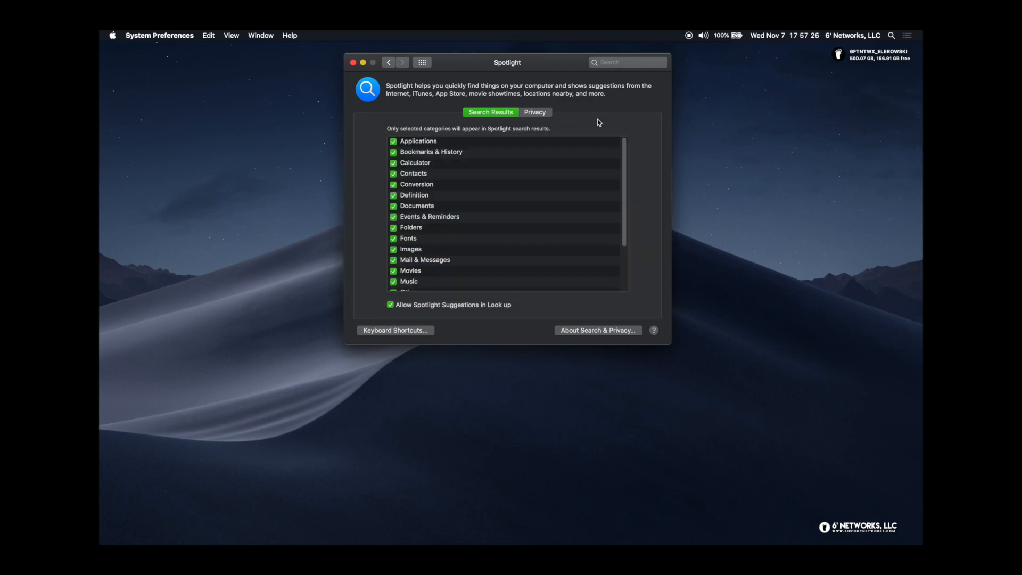
On Spotlight's Privacy tab, start excluding the desktop disk, cancel it, and return to Show All
click(537, 115)
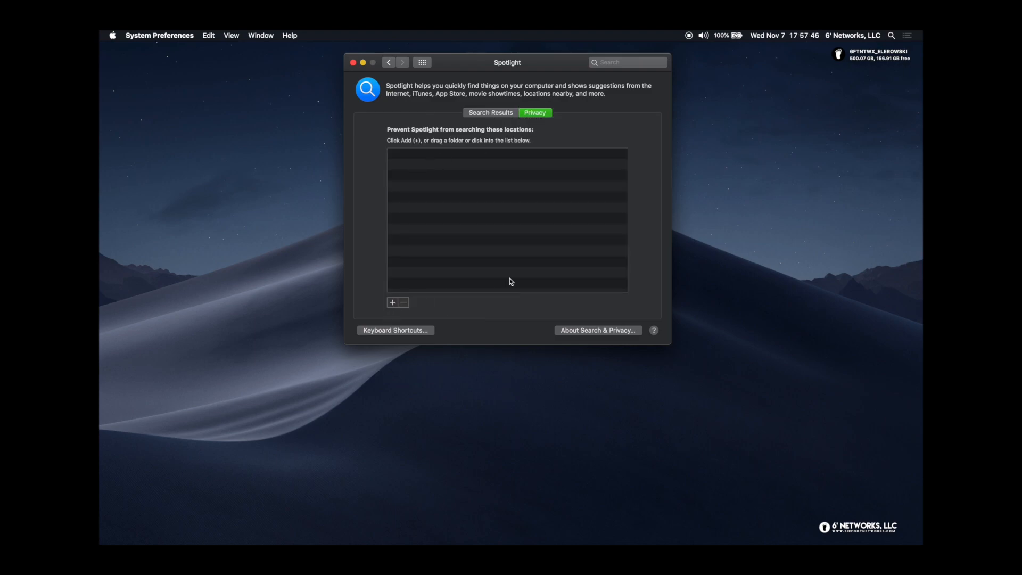
mouse_move(870, 55)
mouse_down()
mouse_move(519, 223)
mouse_move(623, 183)
mouse_move(456, 193)
mouse_move(653, 155)
mouse_move(810, 55)
mouse_move(868, 55)
mouse_up()
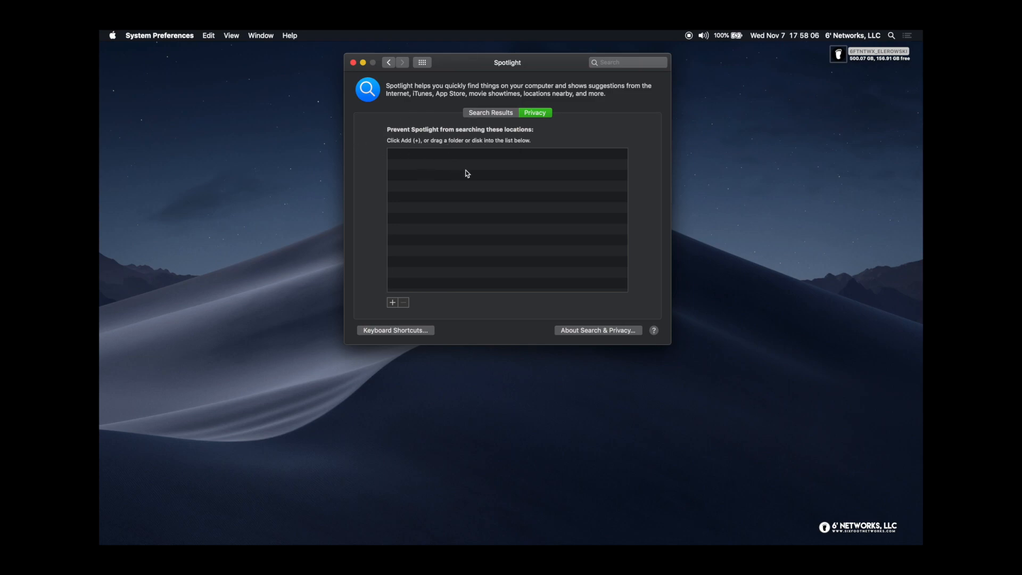
drag(839, 54, 538, 210)
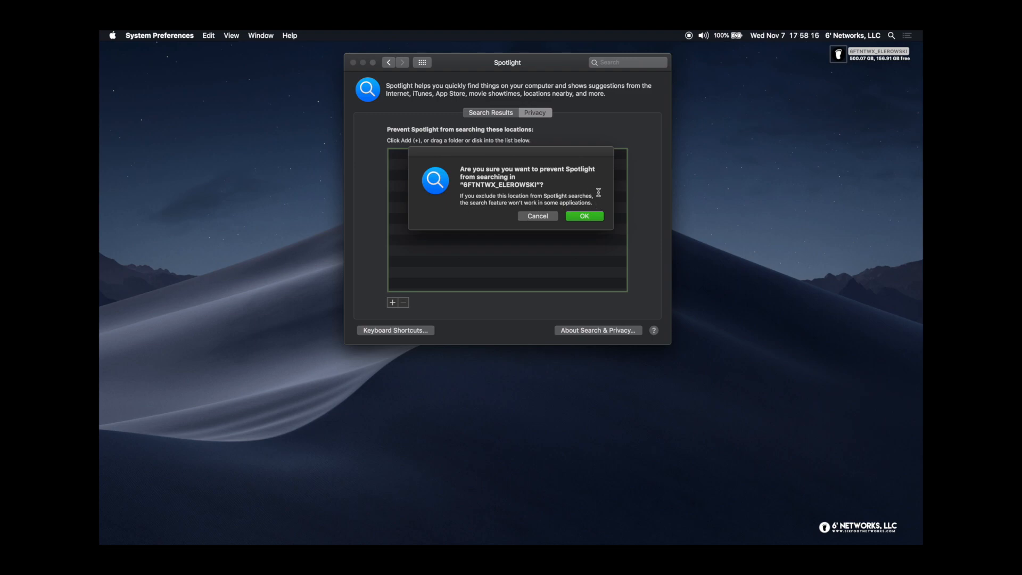
click(548, 215)
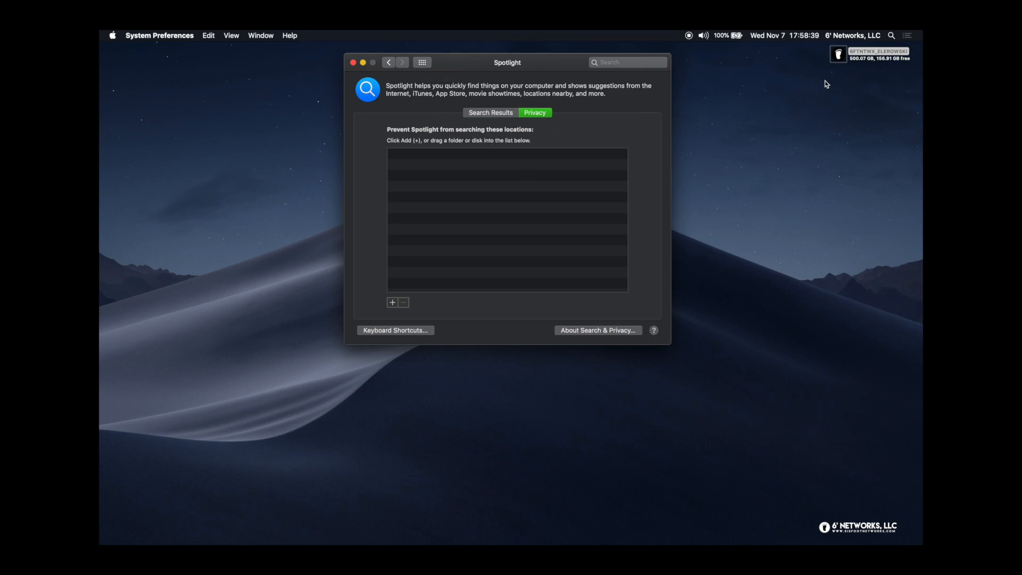
click(424, 64)
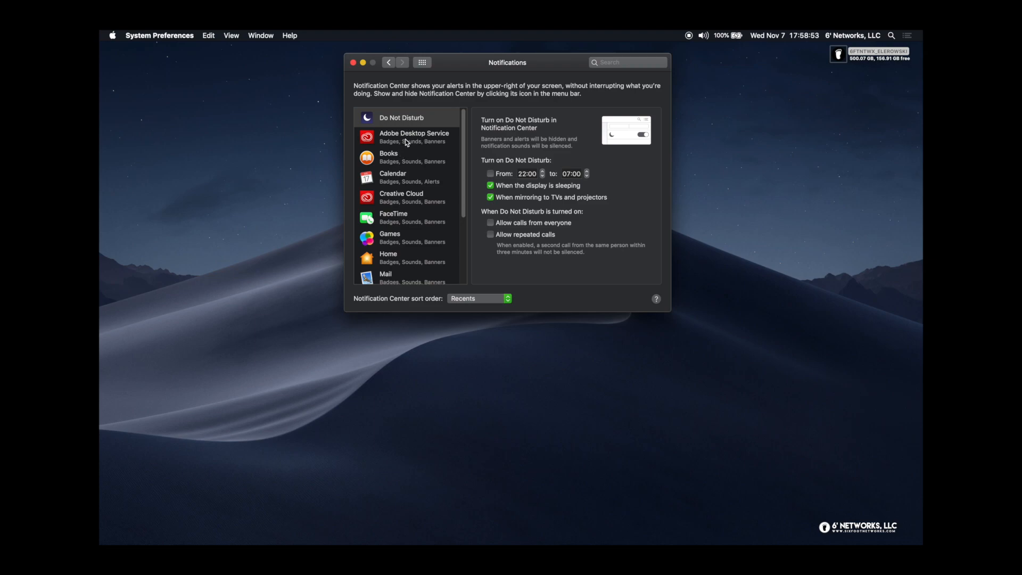
Open the Notifications pane and scroll its app list down and back to the top
mouse_move(462, 145)
mouse_down()
mouse_move(463, 184)
mouse_move(467, 131)
mouse_up()
scroll(425, 184, down, 5)
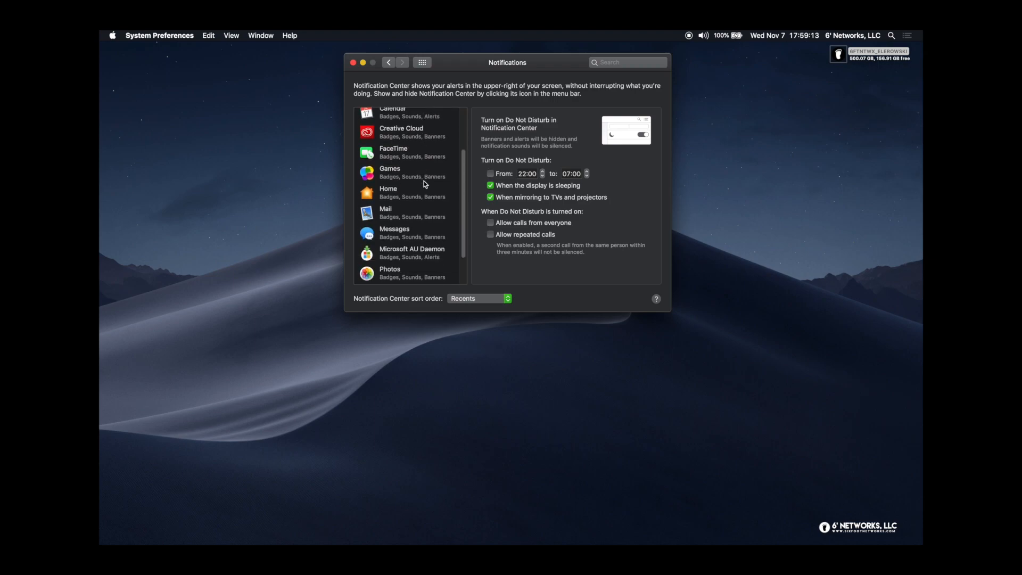
scroll(425, 184, up, 5)
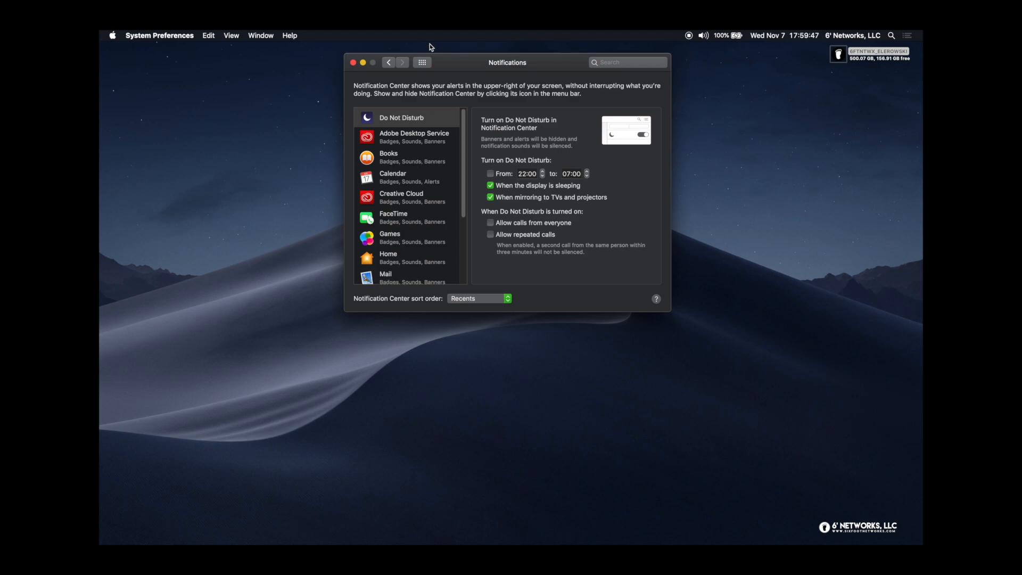
Open Notification Center, switch between its Notifications and Today views, then close it
click(907, 35)
click(874, 52)
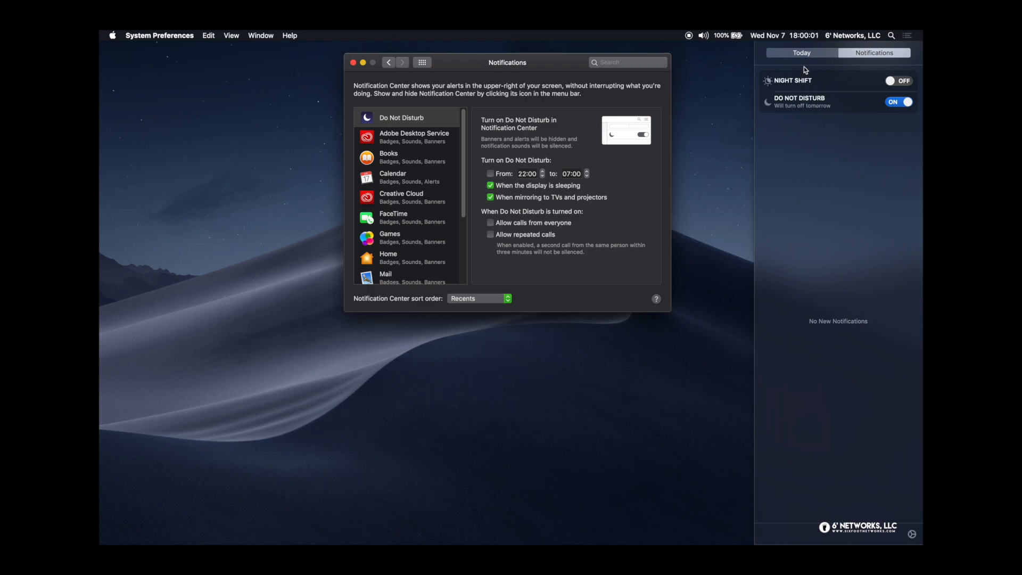
click(810, 54)
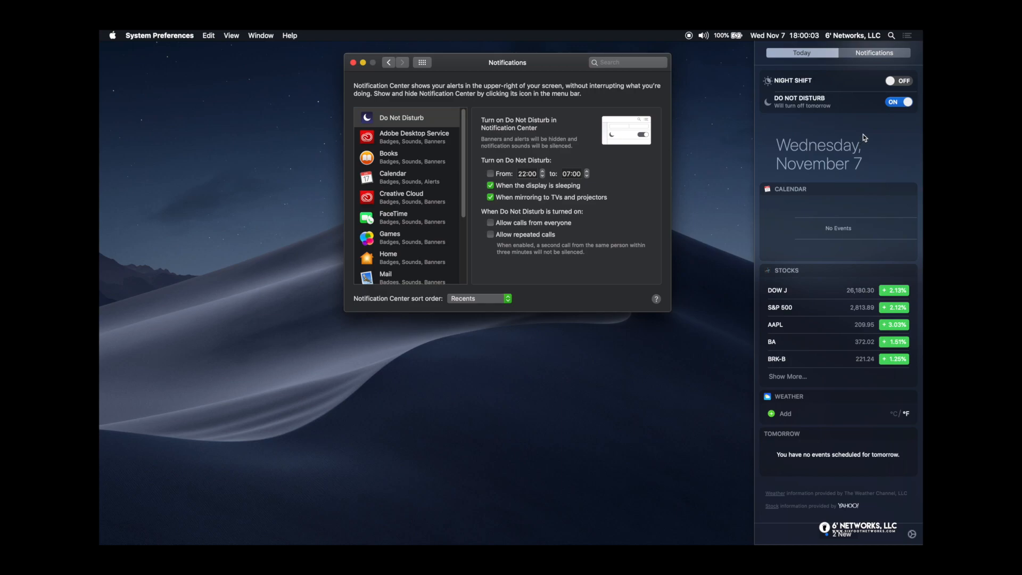
scroll(864, 134, down, 2)
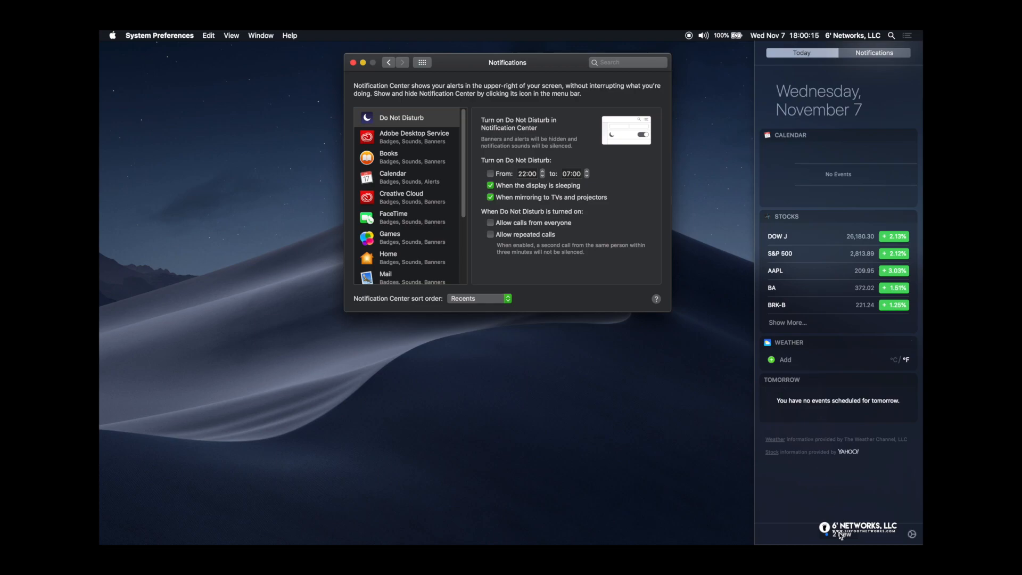
click(912, 534)
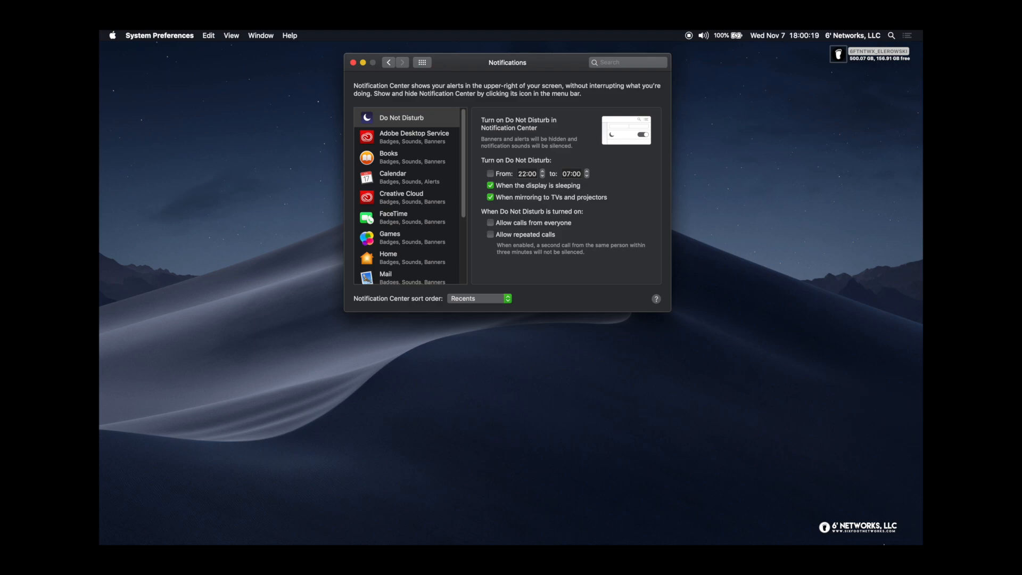
Reopen Notification Center, enter and finish Today widget editing, close it, and move the window up
click(907, 34)
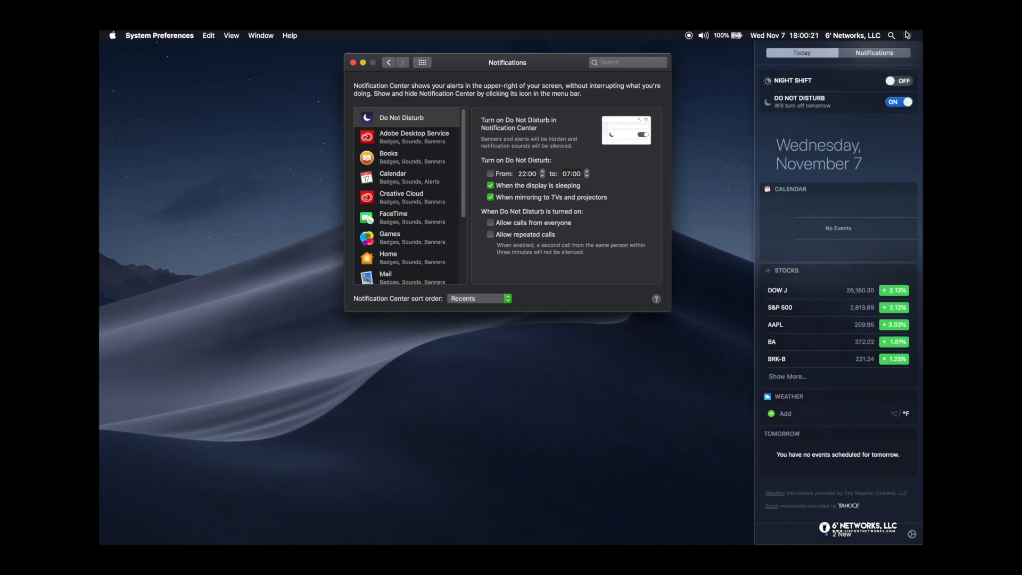
click(851, 535)
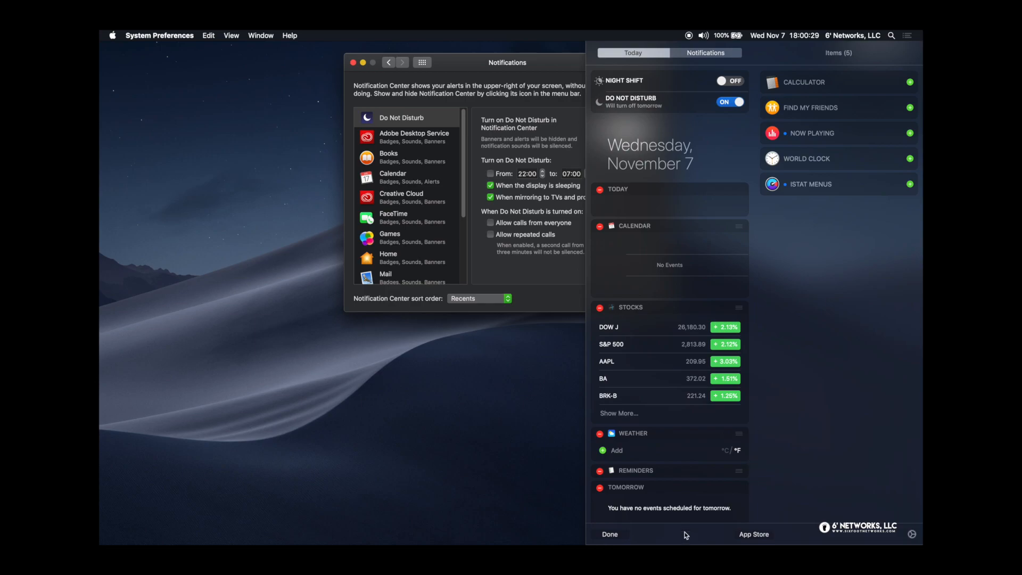
click(623, 536)
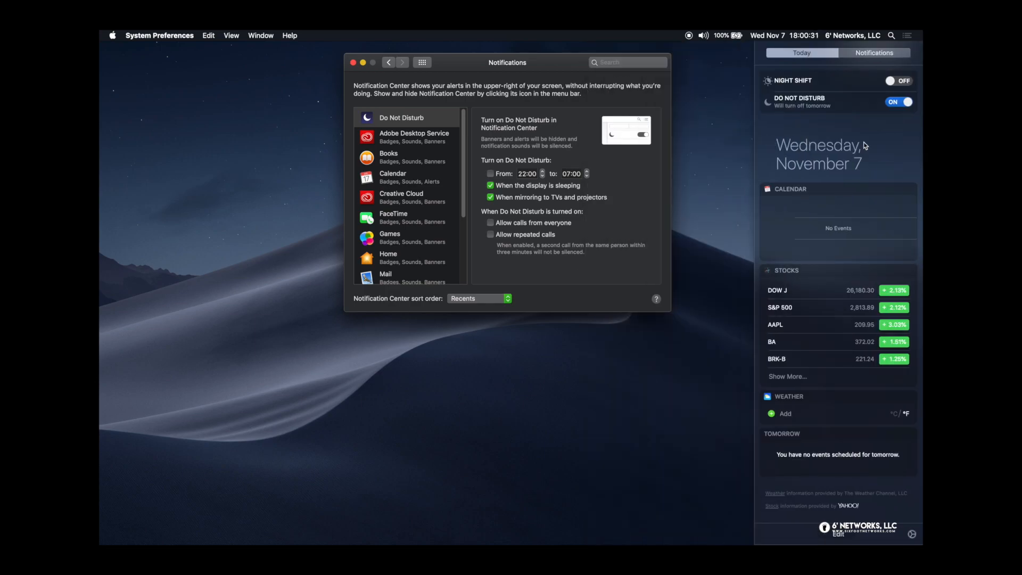
click(908, 38)
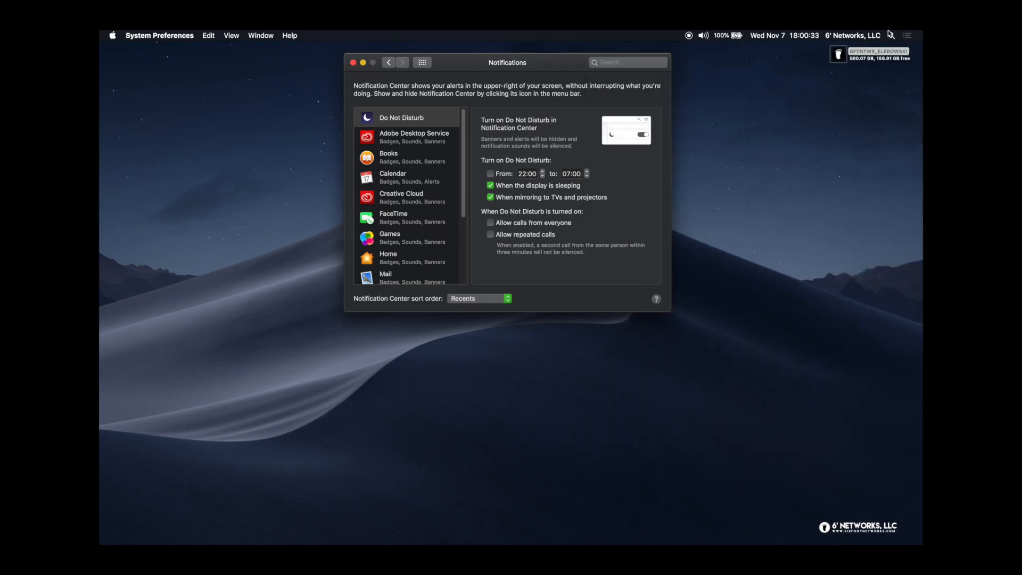
click(909, 35)
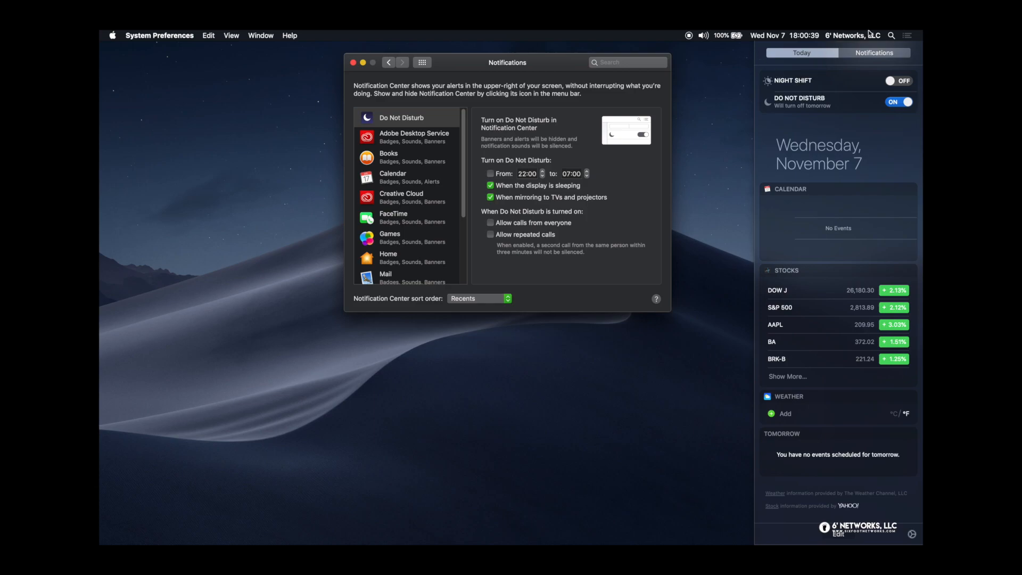
click(909, 34)
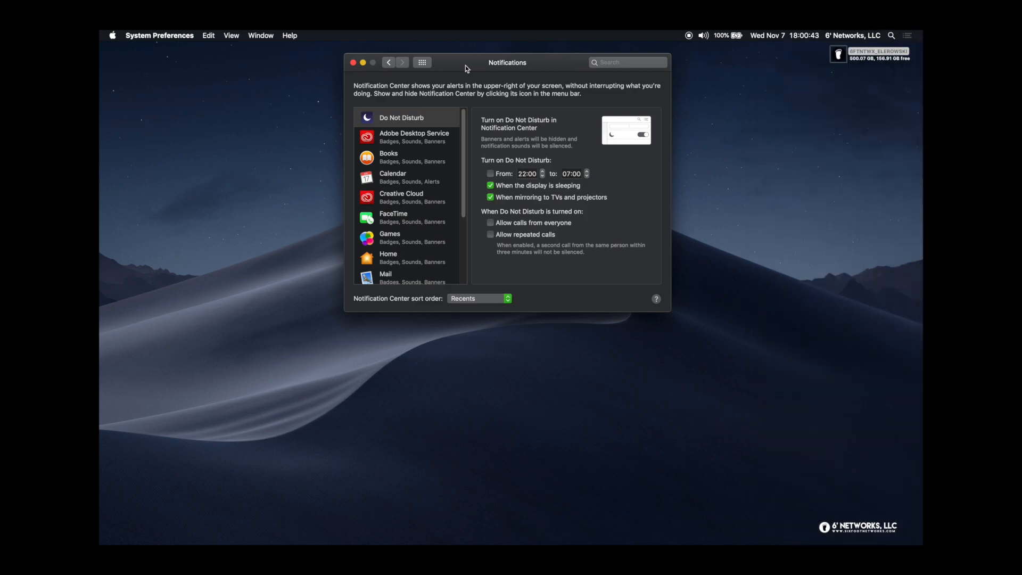
drag(465, 63, 466, 51)
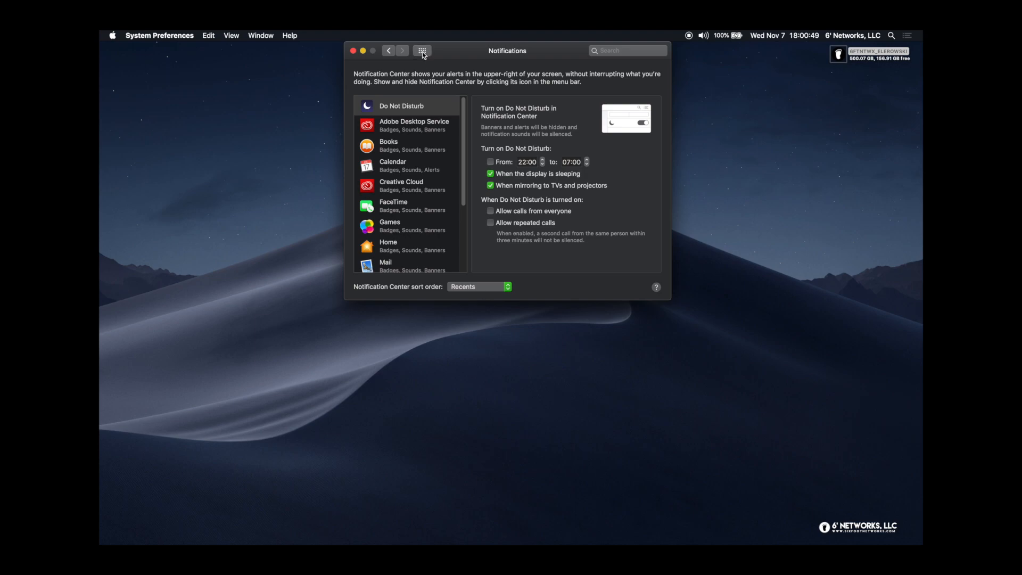
In Desktop & Screen Saver's Hot Corners, set the top-right corner to Notification Center
key(super+l)
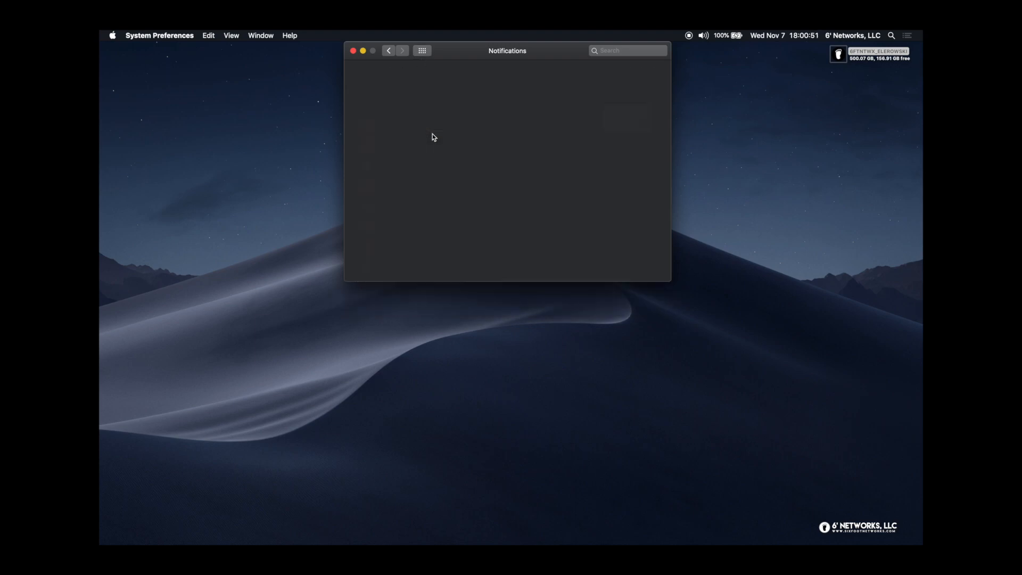
click(407, 86)
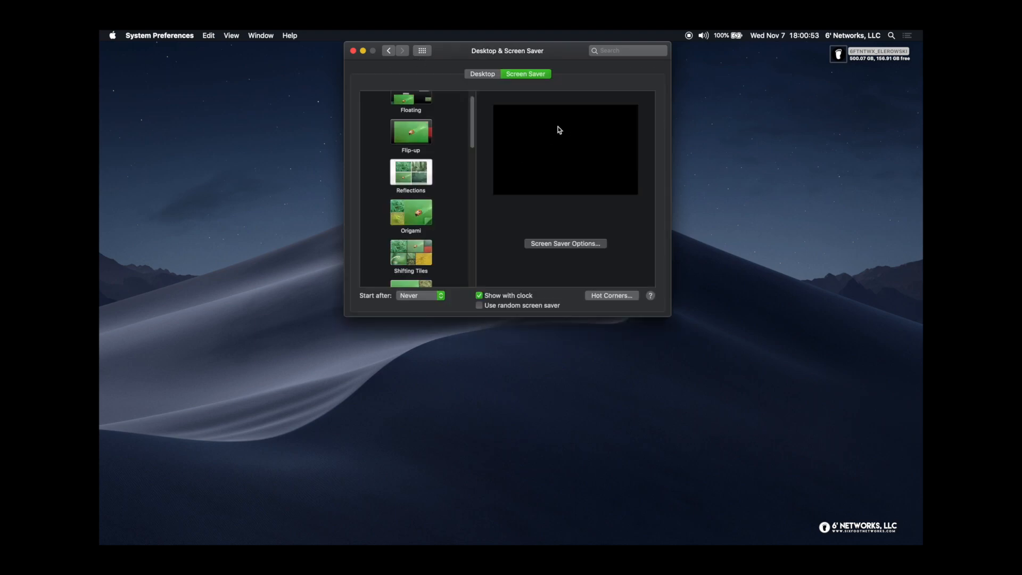
click(610, 296)
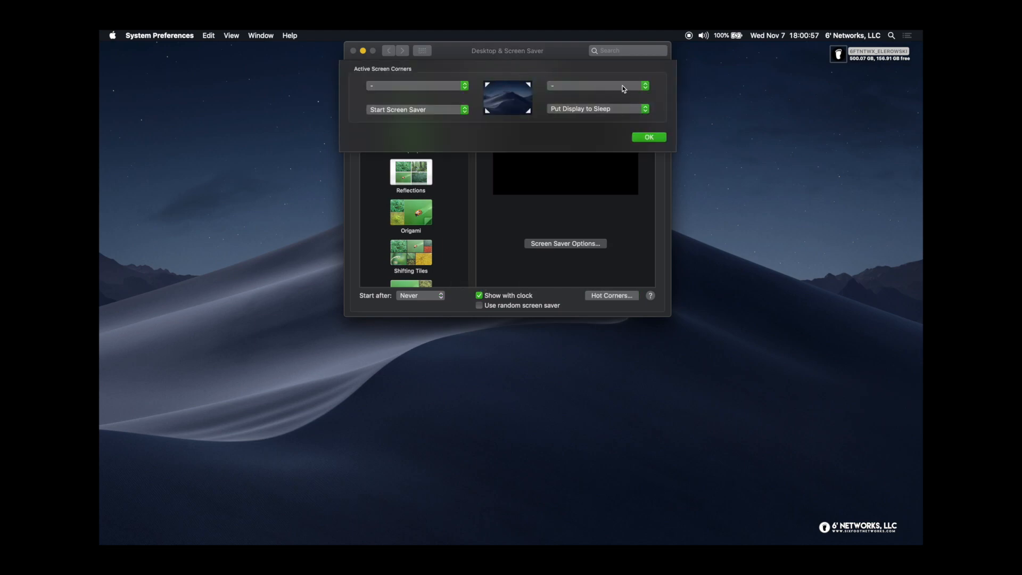
click(621, 85)
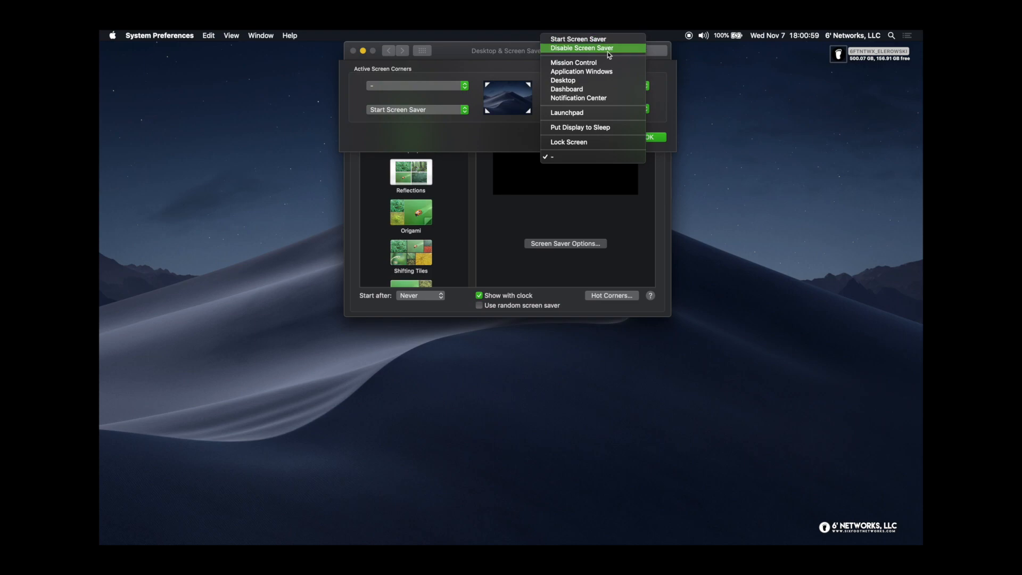
click(611, 99)
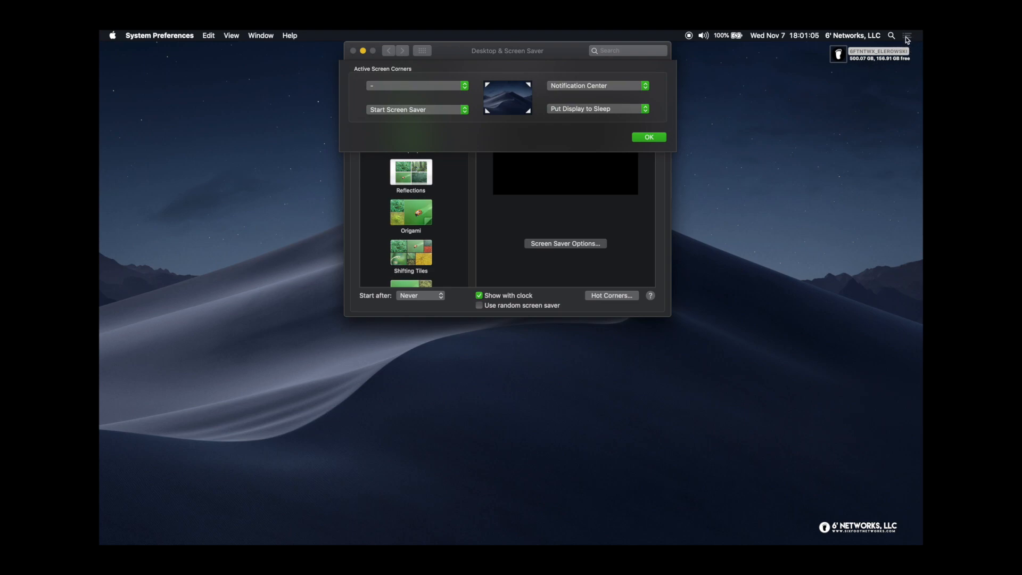
click(649, 137)
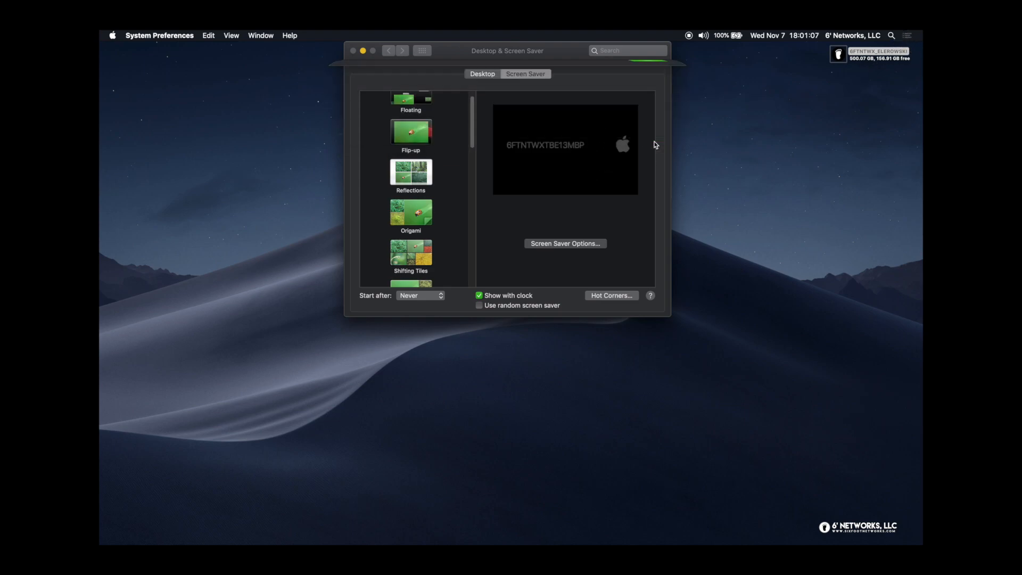
Return to all panes and test the top-right hot corner, opening and closing Notification Center
click(422, 51)
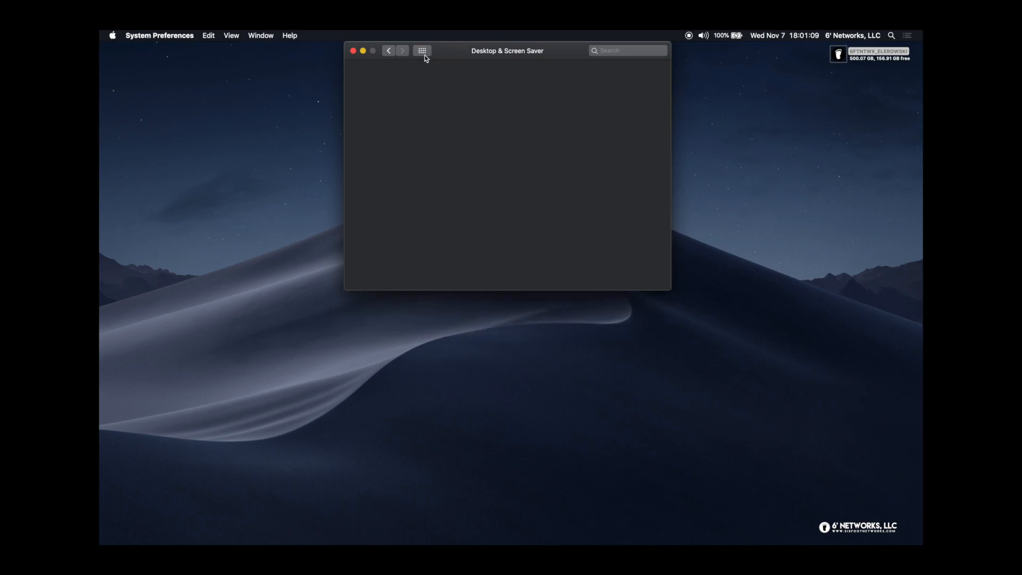
mouse_move(922, 30)
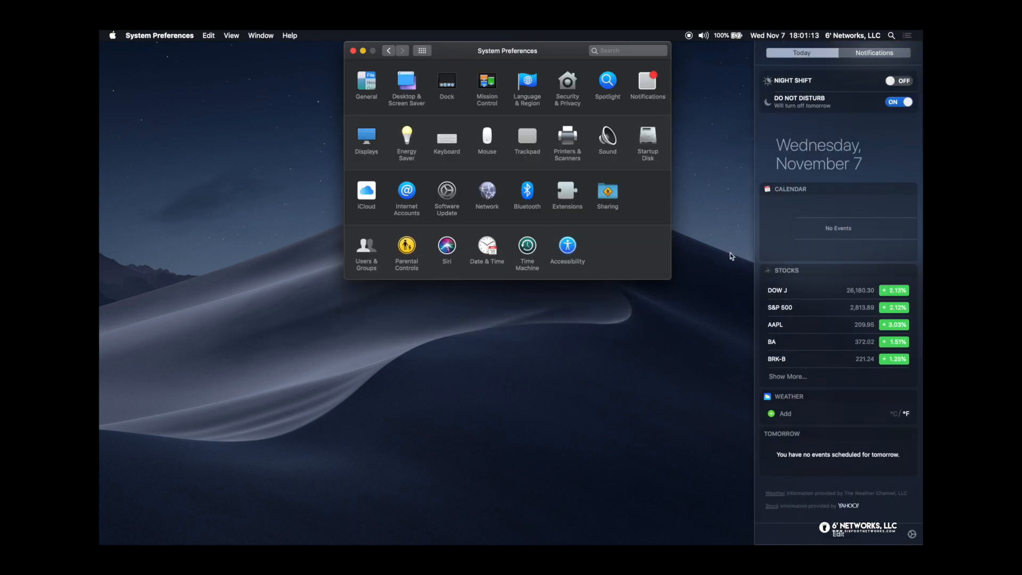
click(640, 346)
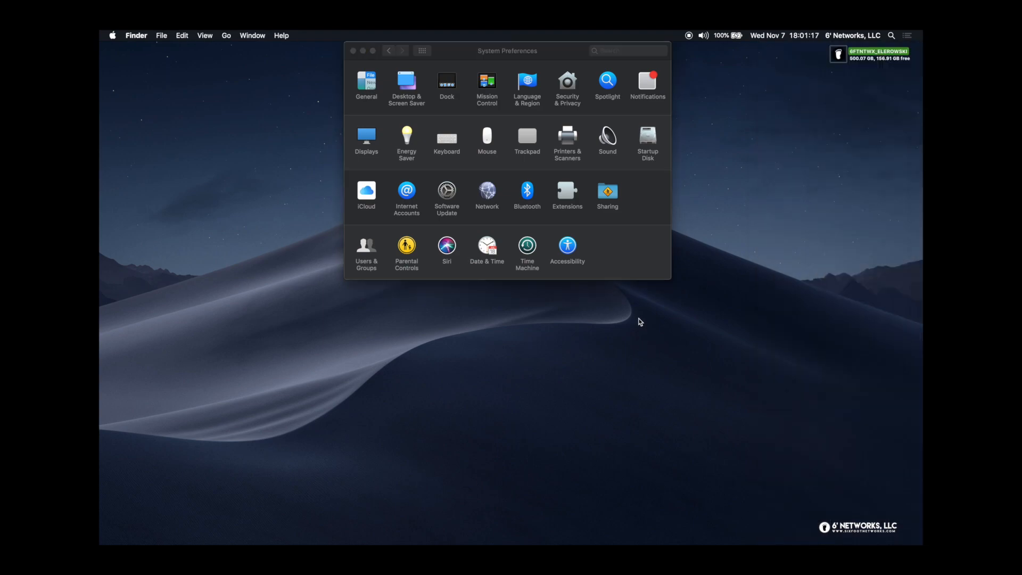
mouse_move(920, 31)
click(799, 158)
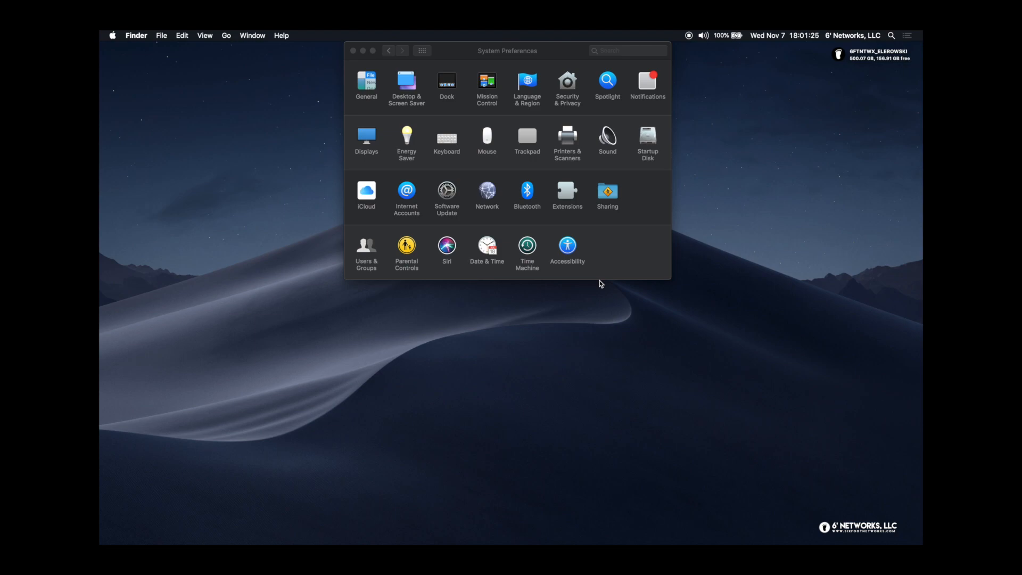
mouse_move(921, 31)
Open Displays, move the window lower, and show the Color tab with the Color LCD profile
click(370, 140)
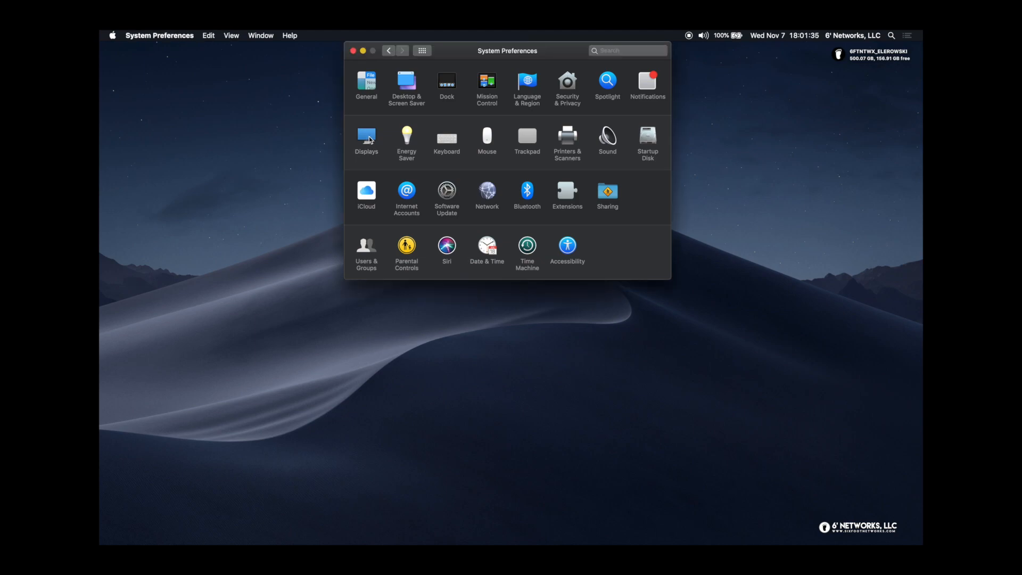
click(370, 140)
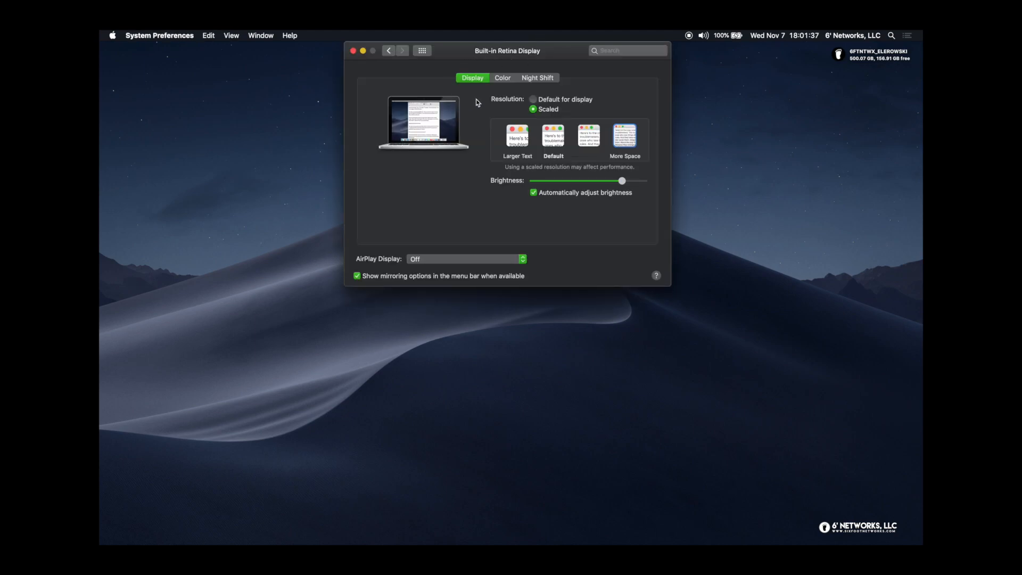
drag(558, 49, 564, 109)
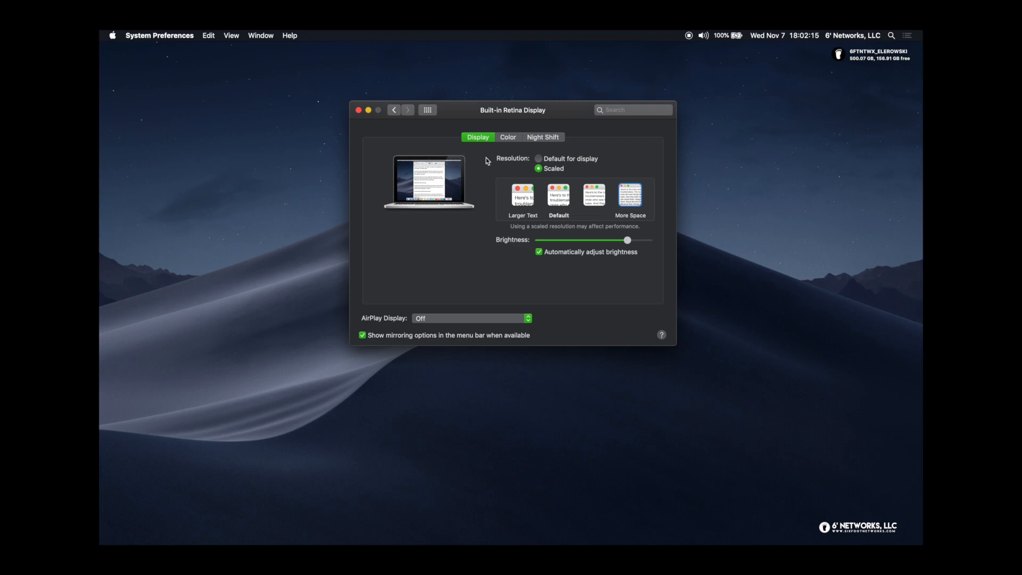
click(510, 139)
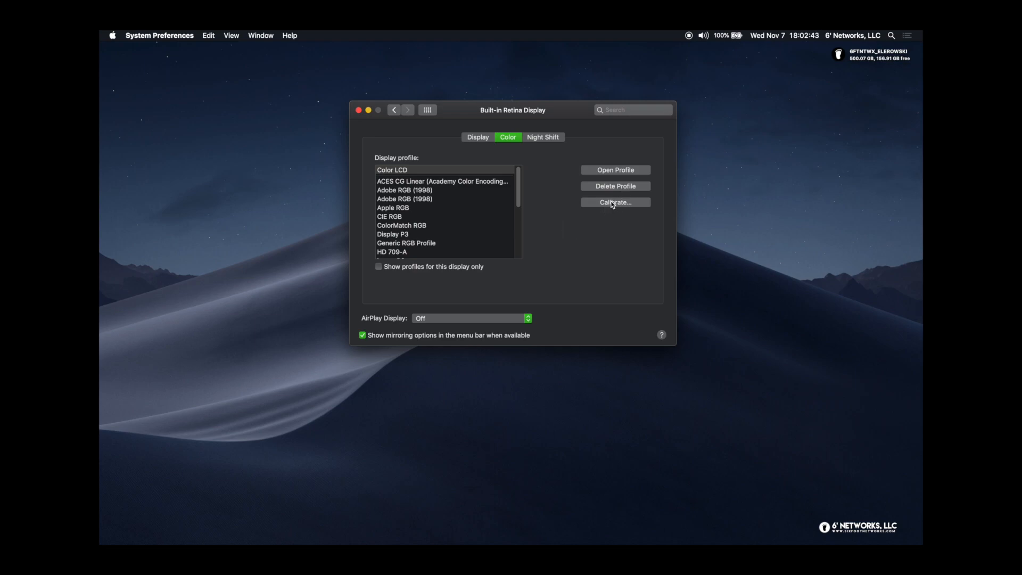
Show the Night Shift tab, with Schedule Off and Manual unchecked
click(551, 141)
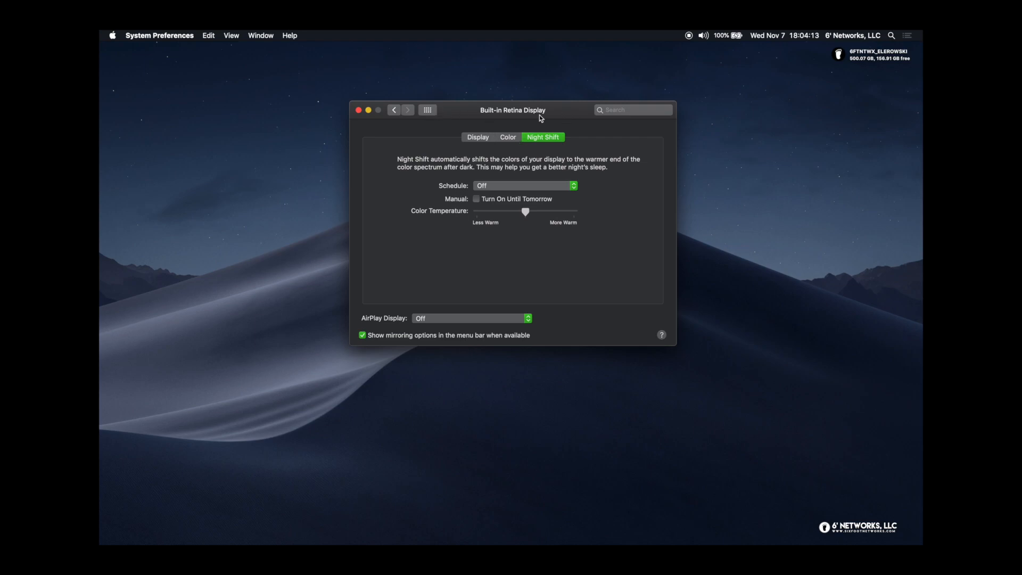
Reselect Off for the Night Shift schedule, then drop down the Show All panes list
click(503, 187)
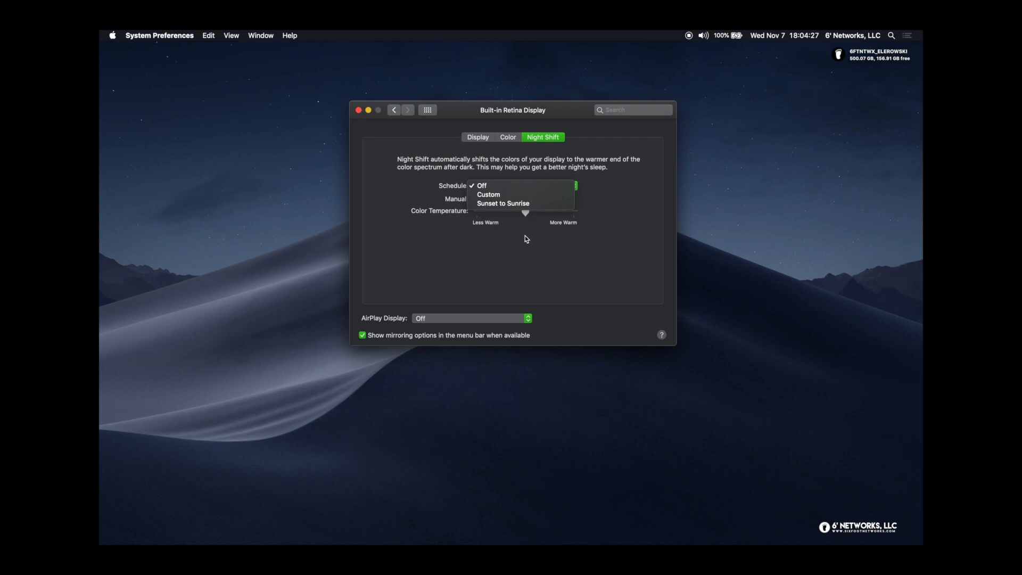
click(482, 185)
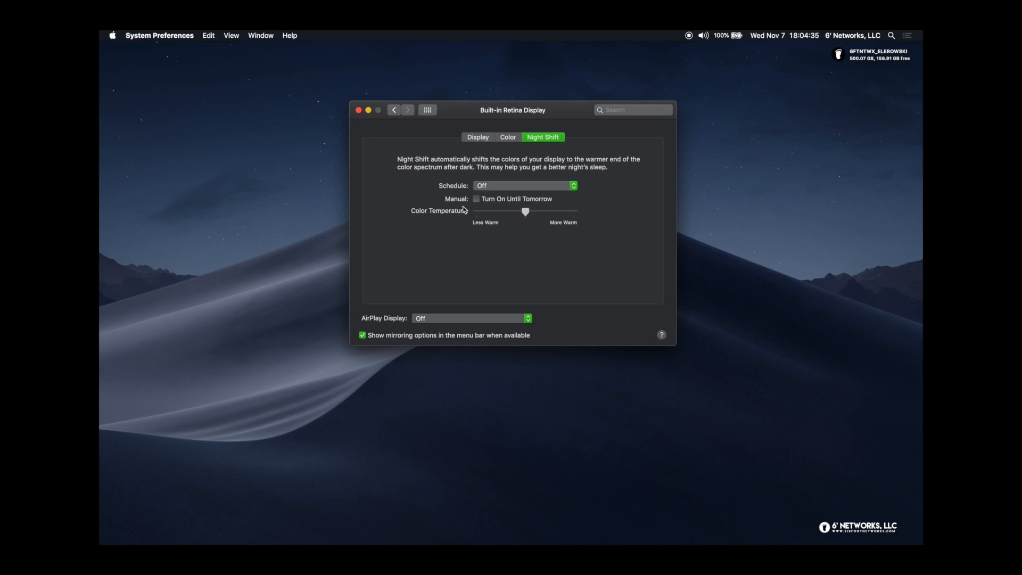
click(428, 111)
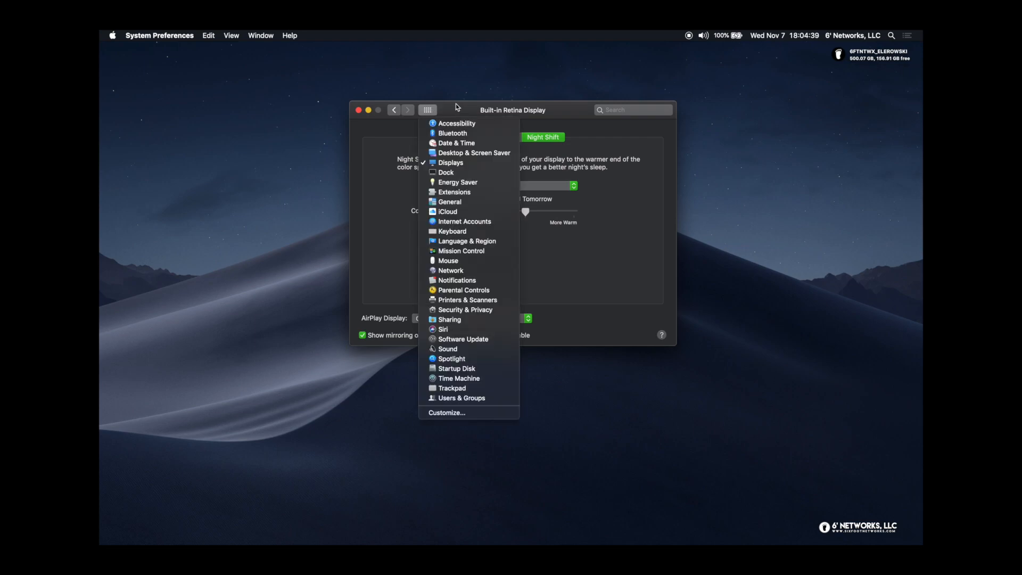
Go back to all preference panes and open Energy Saver
click(429, 112)
click(427, 111)
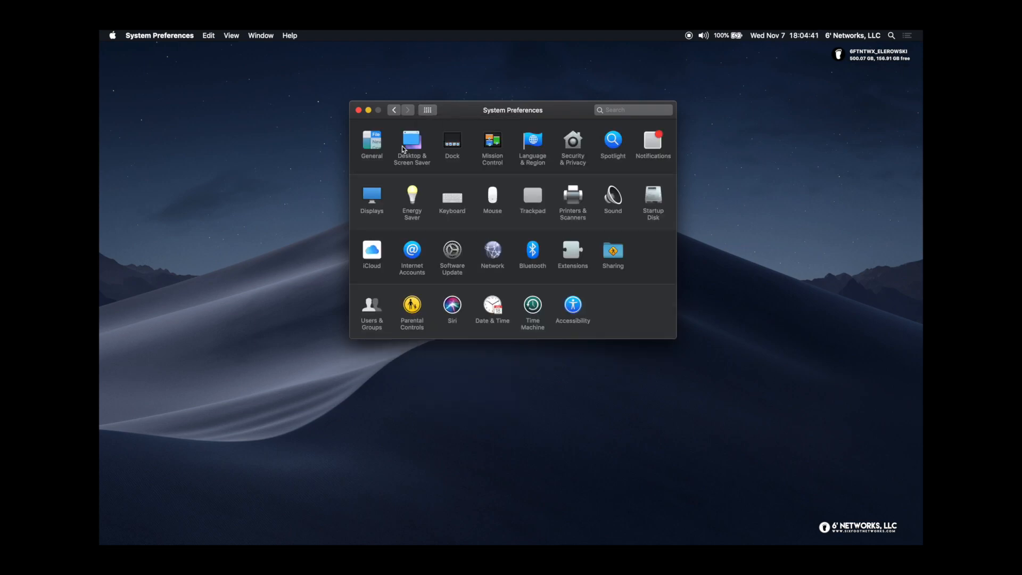
click(413, 201)
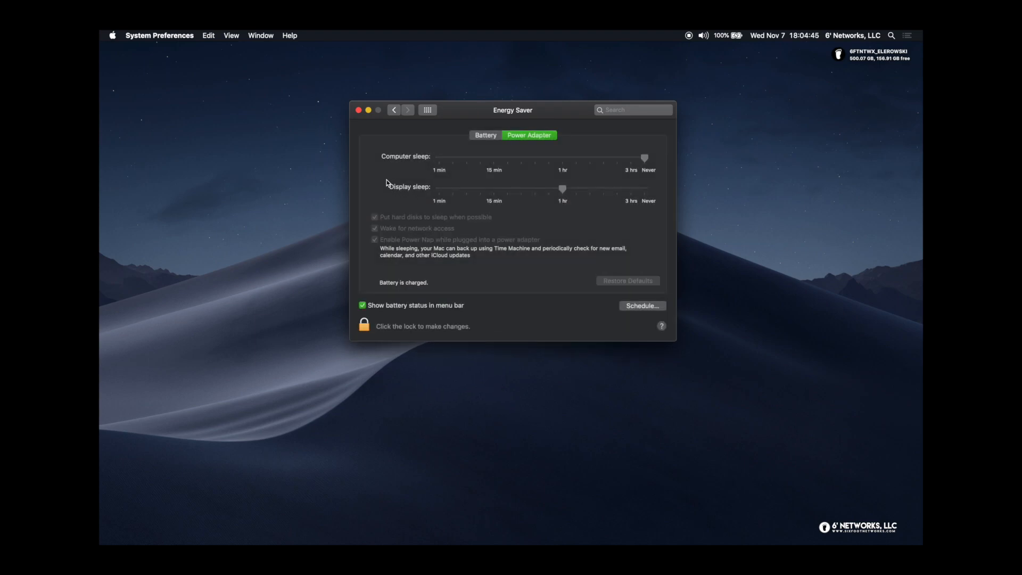
Compare the Battery and Power Adapter settings, then open the Power Adapter startup and sleep schedule
click(491, 138)
click(538, 135)
click(486, 137)
click(529, 136)
click(486, 136)
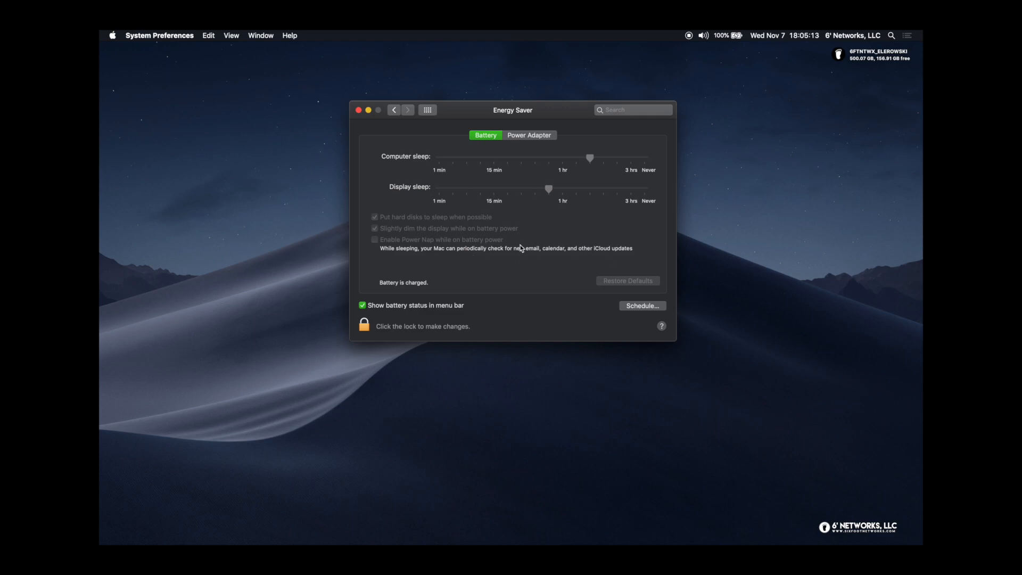
click(532, 135)
click(641, 306)
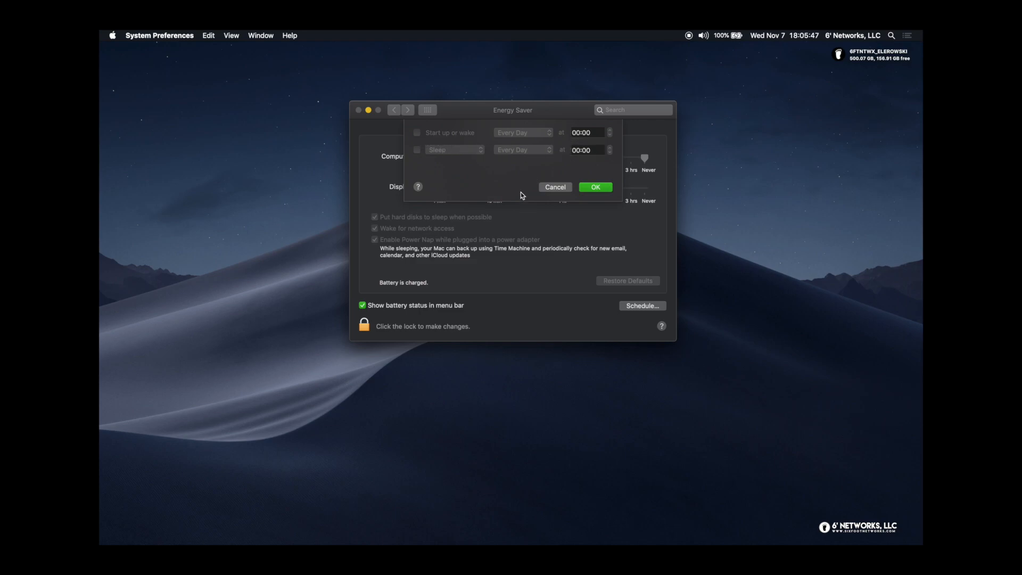
Cancel the schedule unchanged and view Energy Saver's Battery settings
click(556, 189)
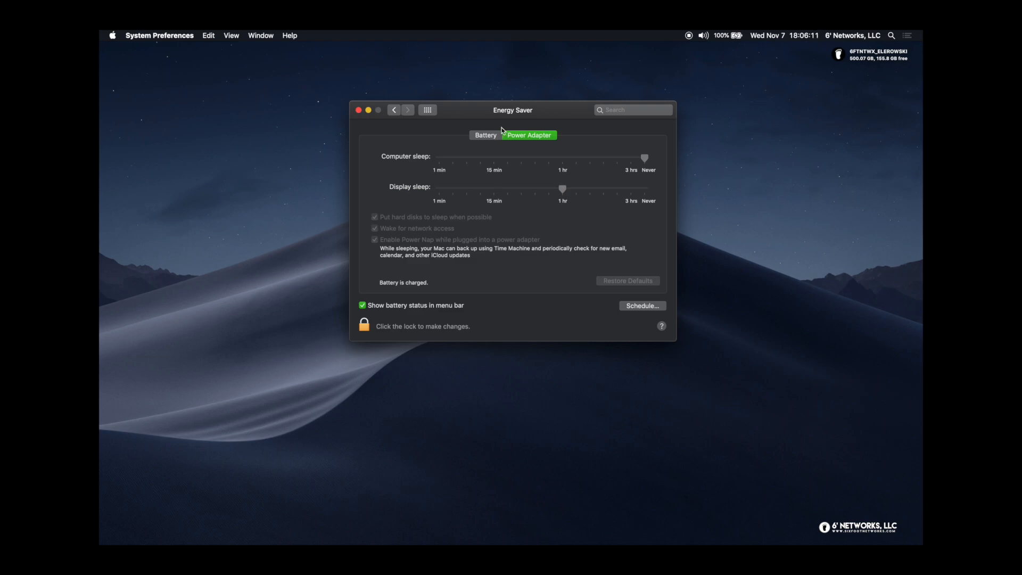
click(486, 135)
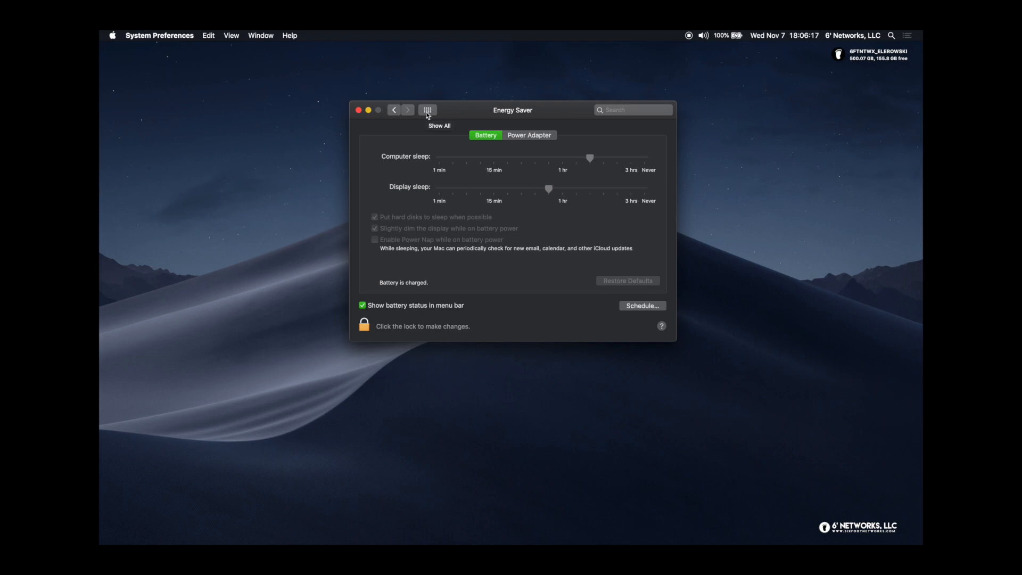
Open the Keyboard pane's Text tab with its text replacement list
click(428, 110)
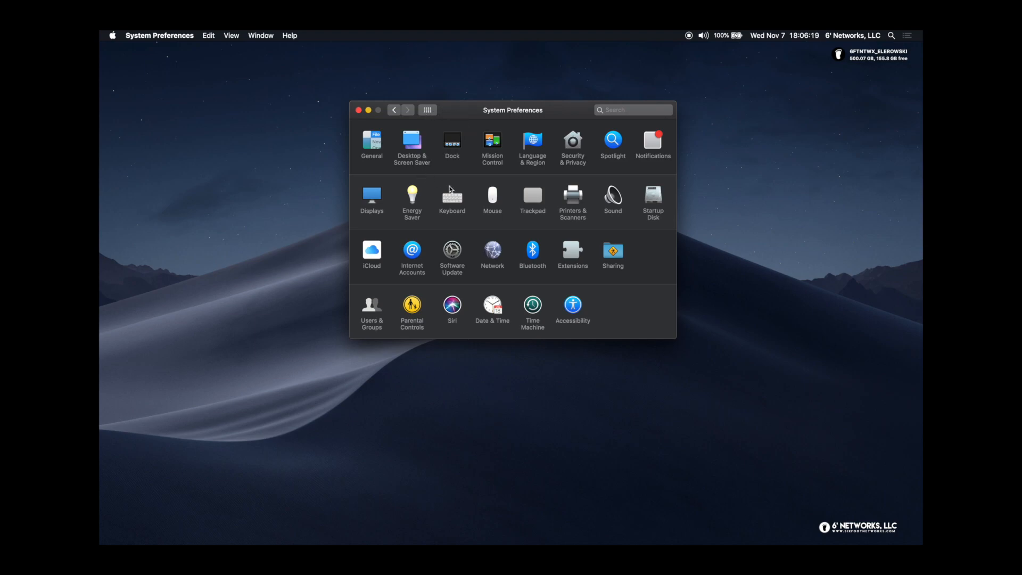
click(456, 203)
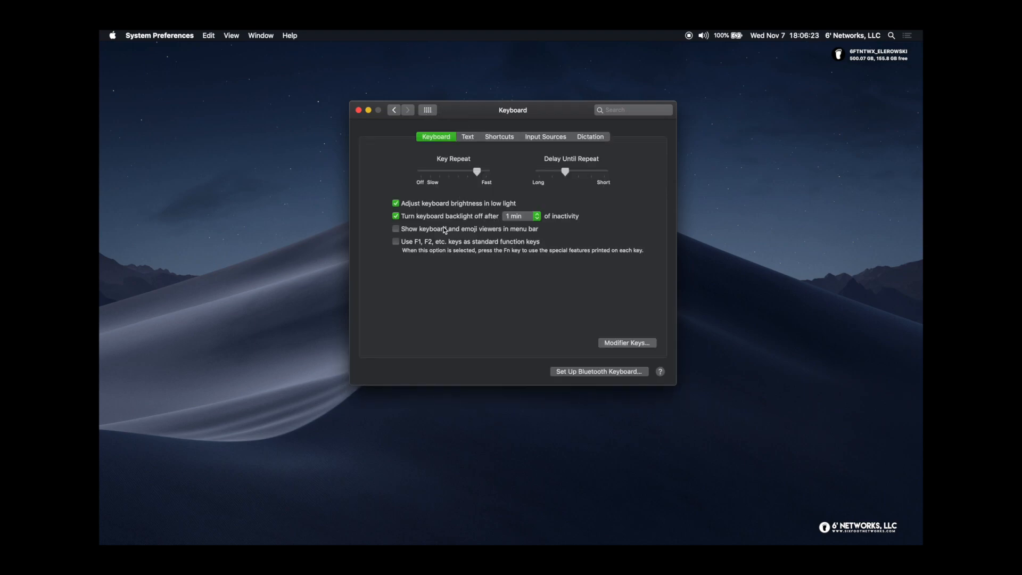
click(468, 137)
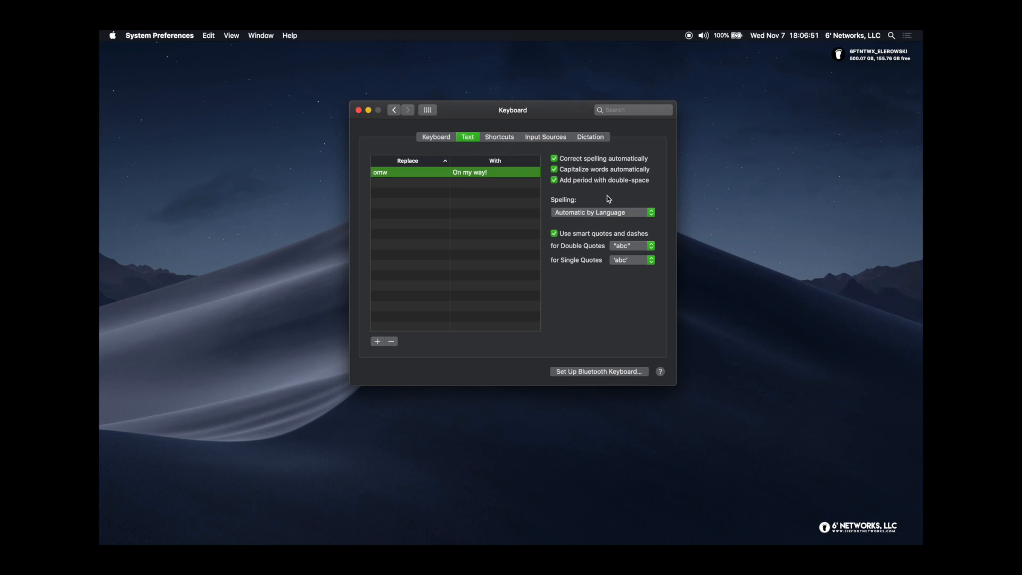
Leave spelling on Automatic by Language and show the Shortcuts tab
click(595, 214)
click(594, 213)
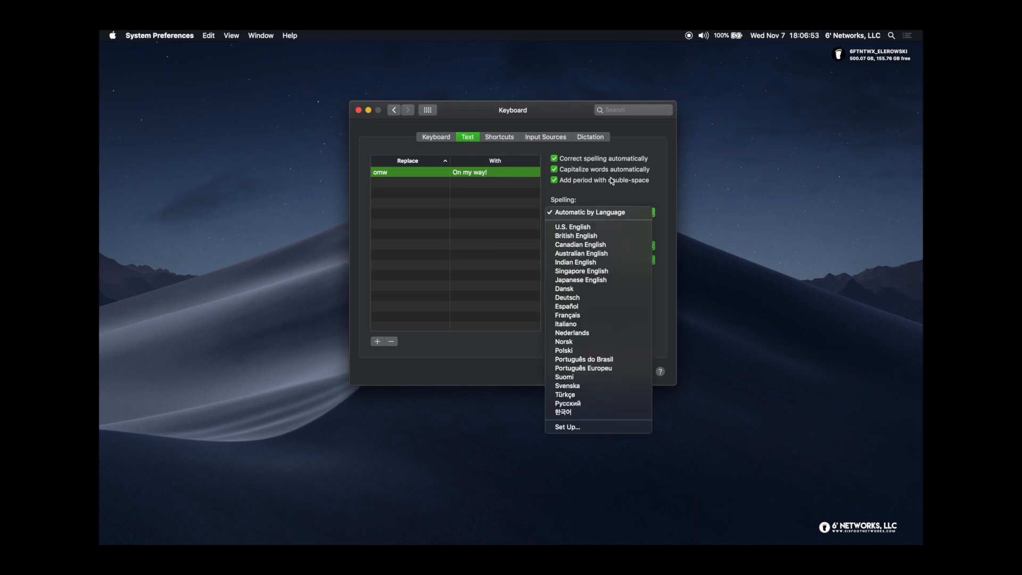
click(499, 140)
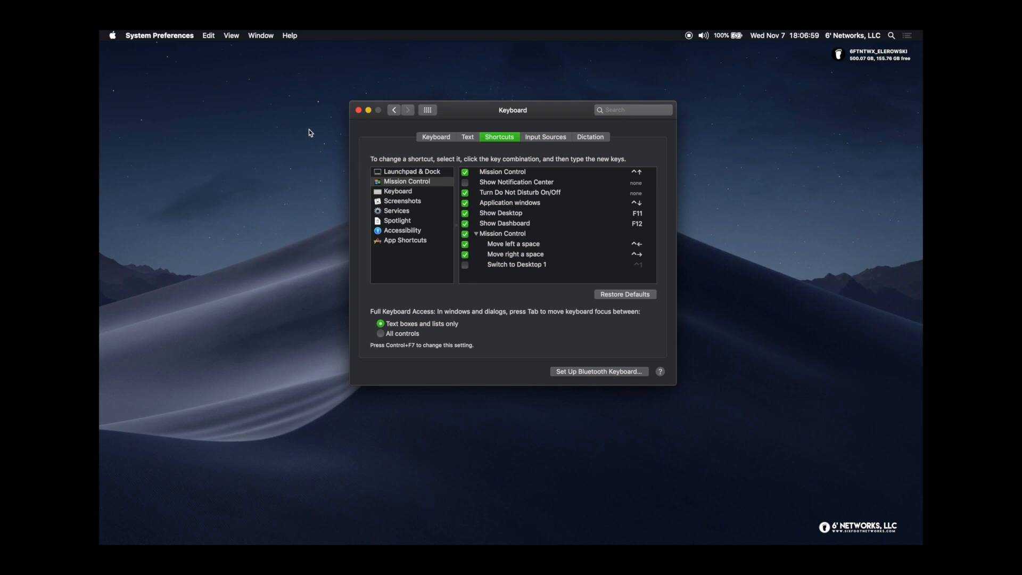
click(210, 39)
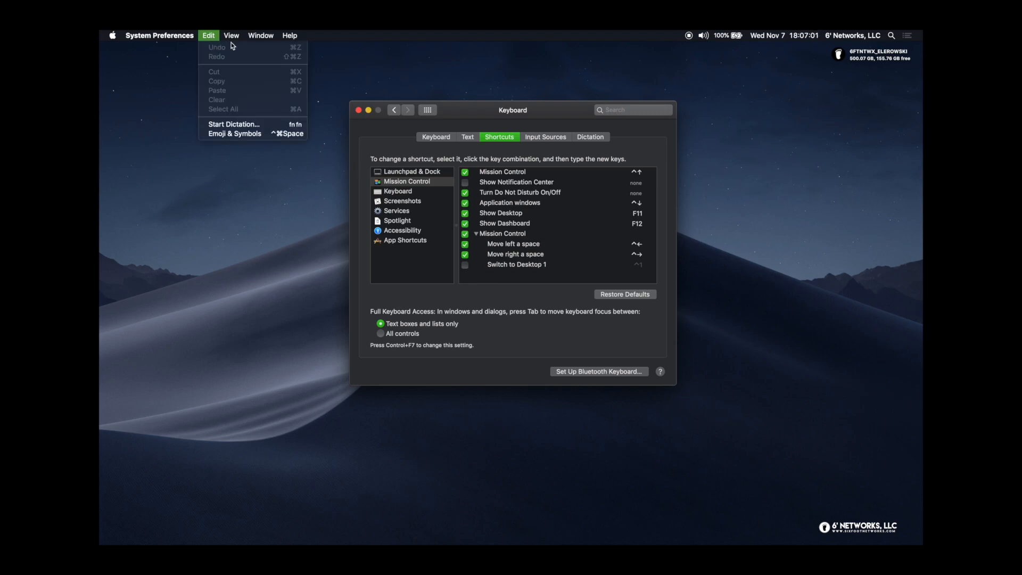
click(211, 34)
click(210, 34)
click(381, 130)
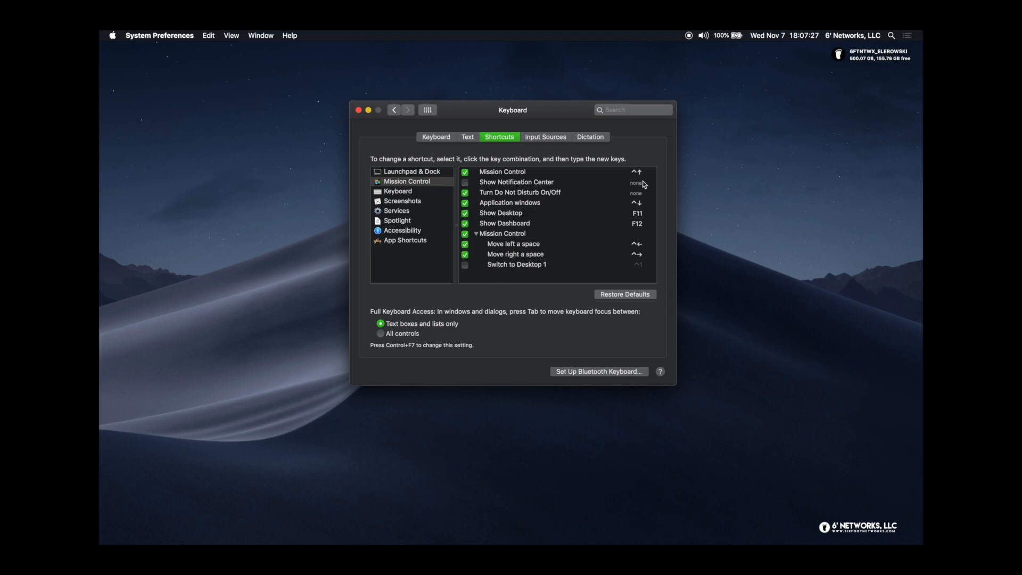
Review the Keyboard, Screenshots and Services shortcut categories, scrolling through the Services list
click(396, 192)
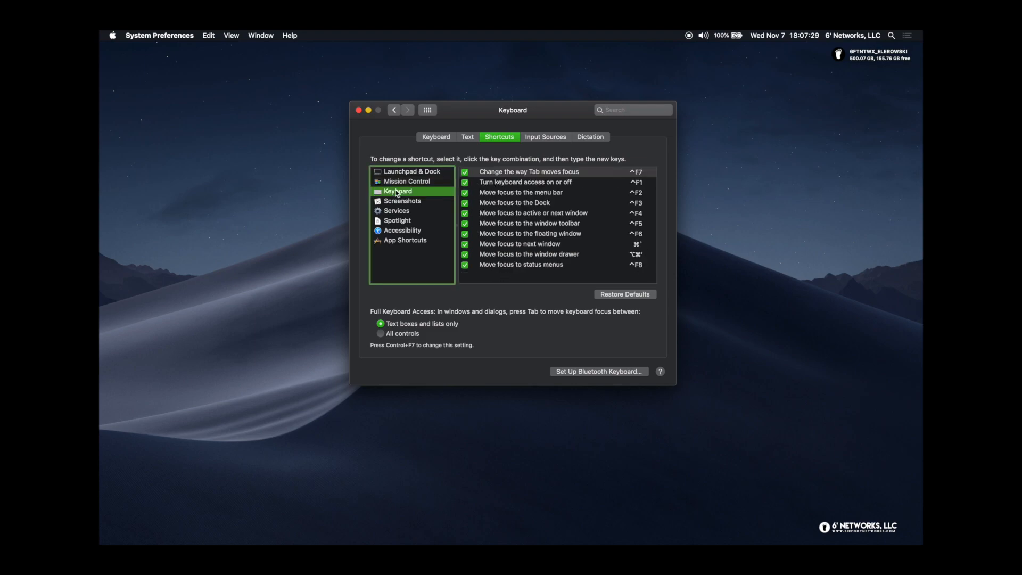
click(402, 203)
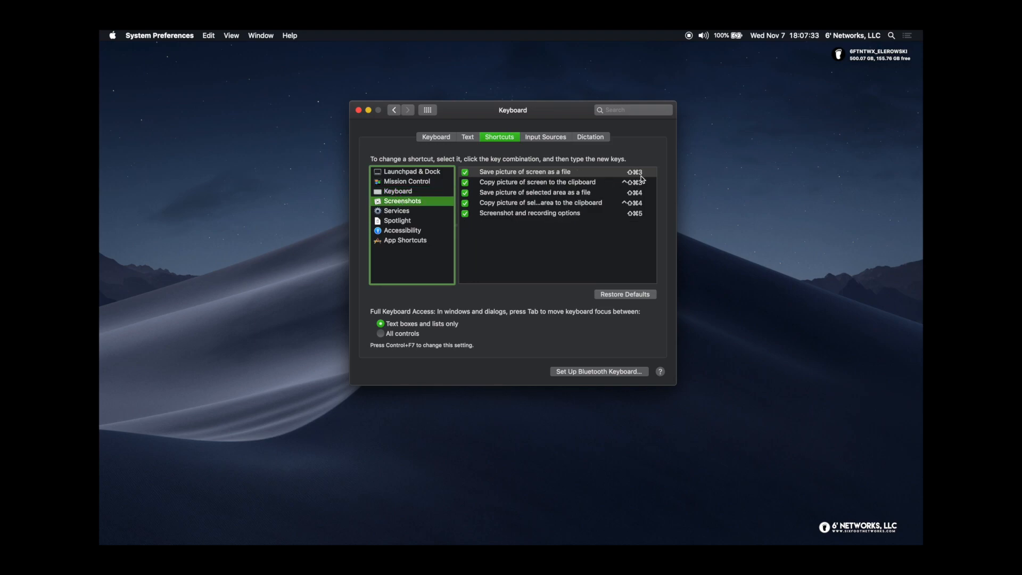
click(397, 213)
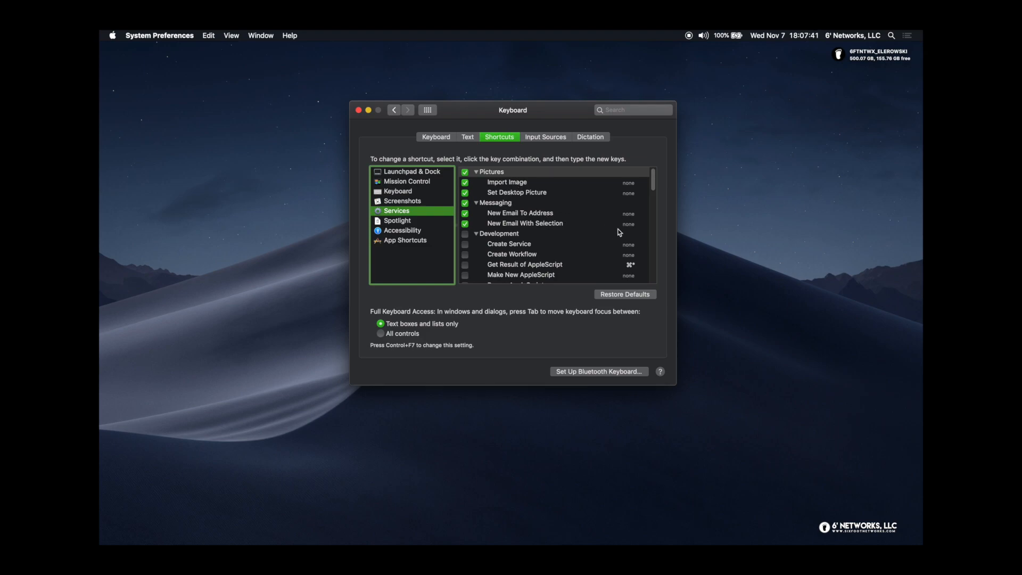
scroll(536, 230, down, 5)
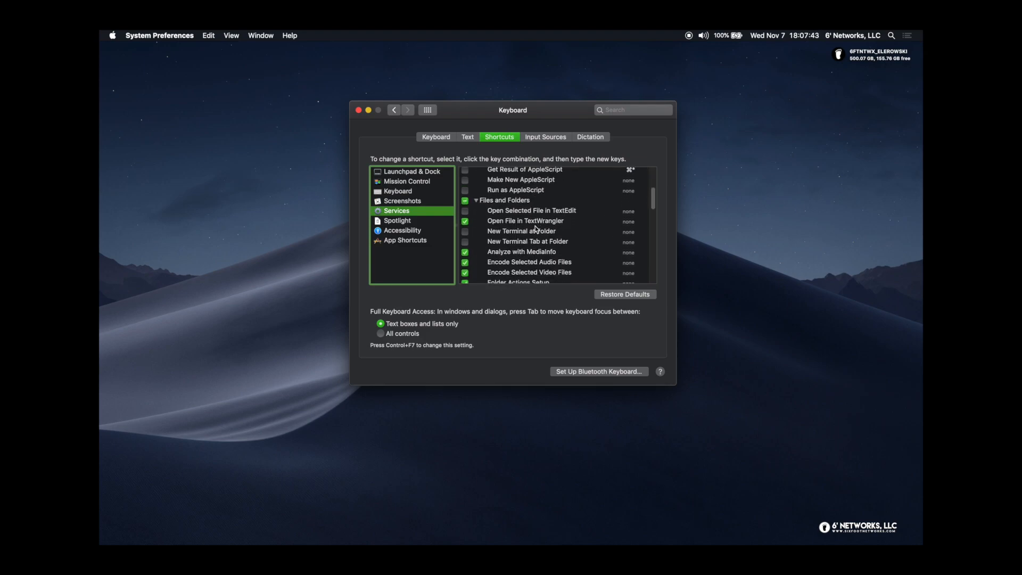
scroll(537, 228, down, 4)
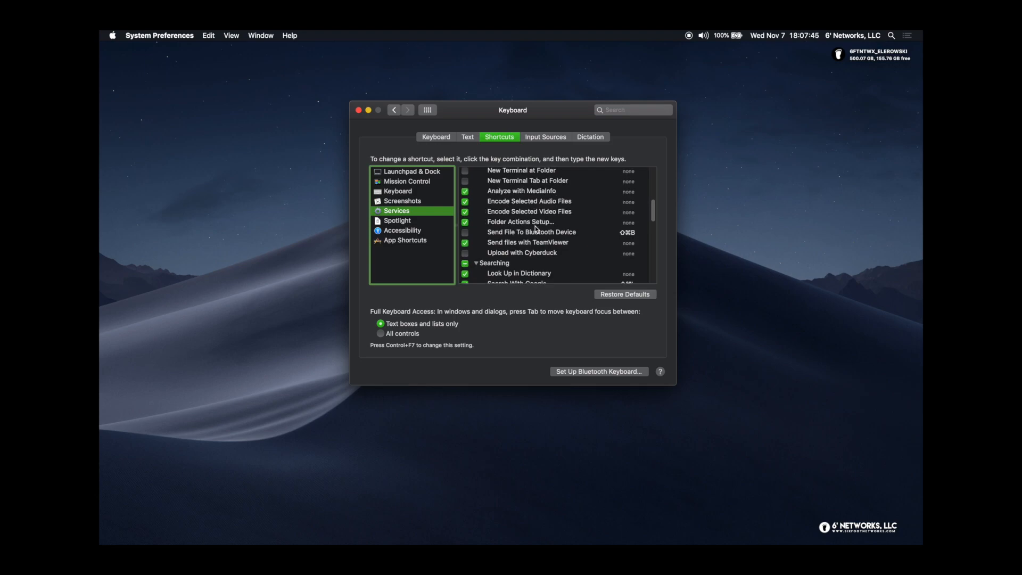
scroll(537, 229, down, 1)
scroll(537, 229, down, 4)
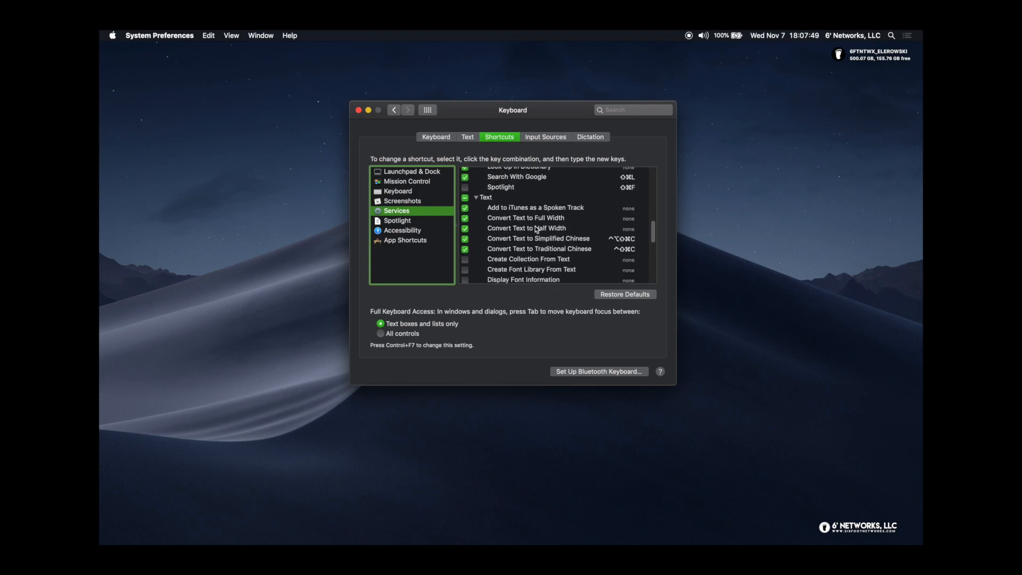
scroll(536, 229, down, 3)
scroll(535, 229, up, 10)
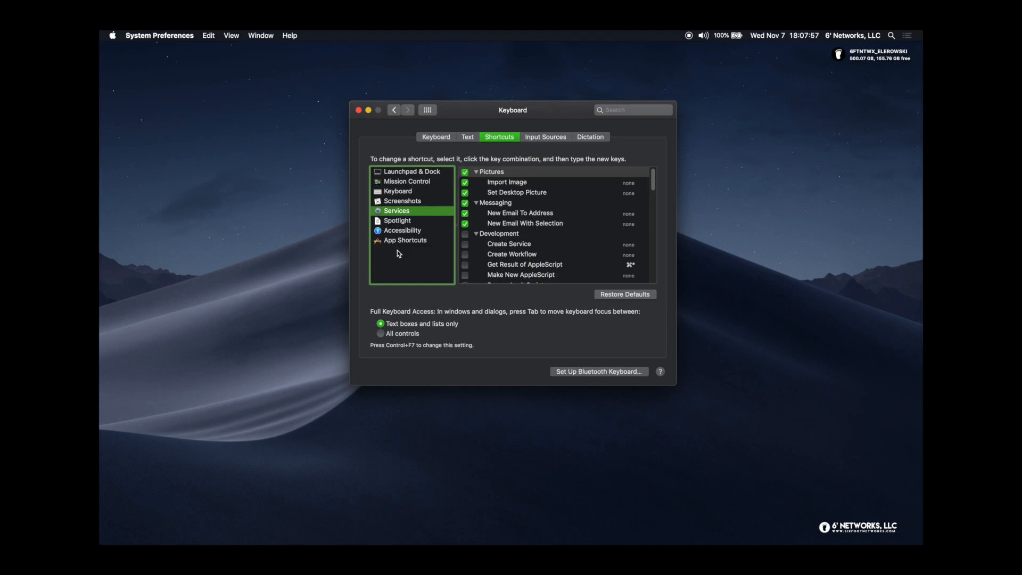
Browse Launchpad & Dock, Mission Control, Keyboard, Screenshots and Services shortcuts again
click(434, 178)
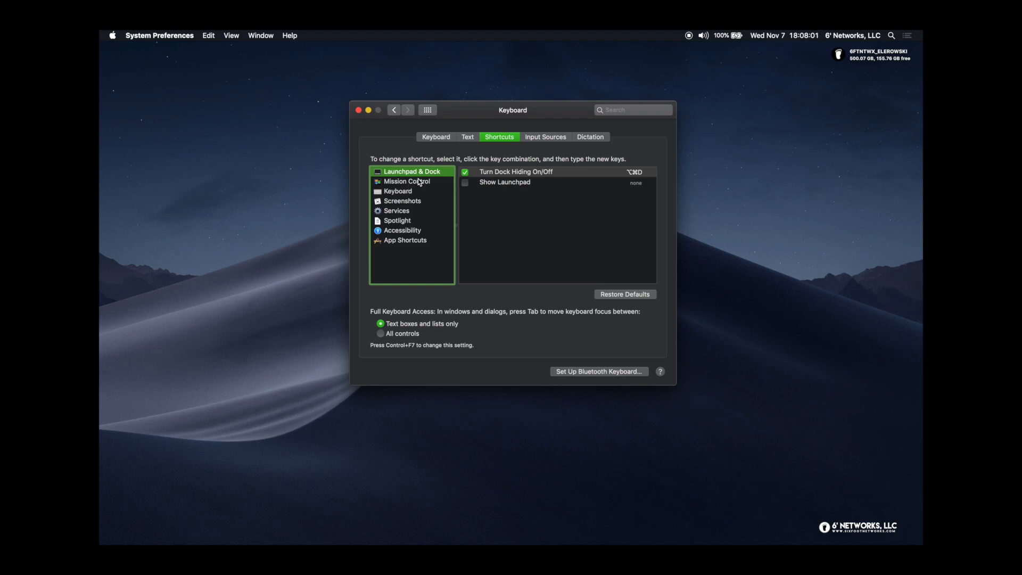
click(419, 181)
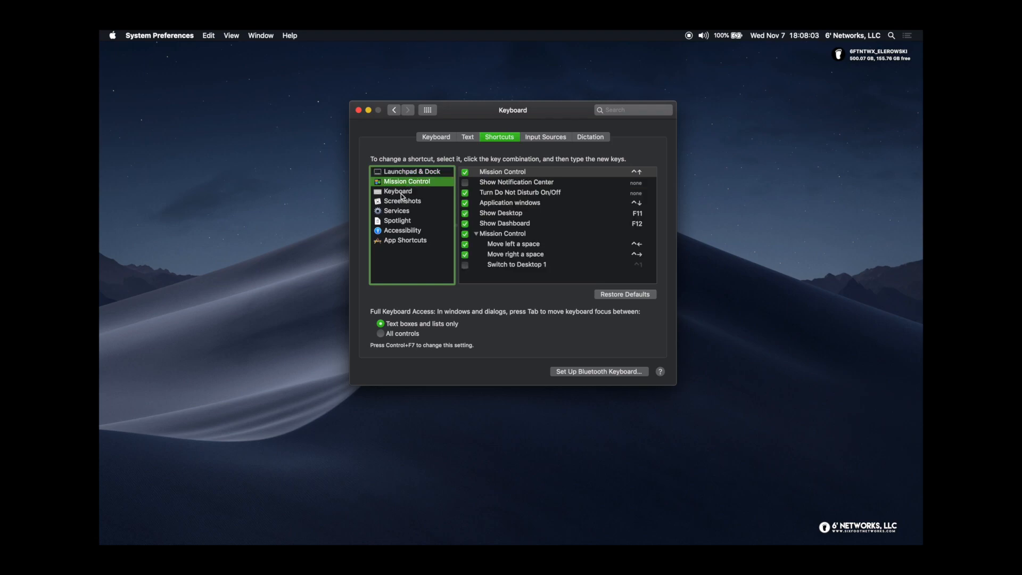
click(403, 192)
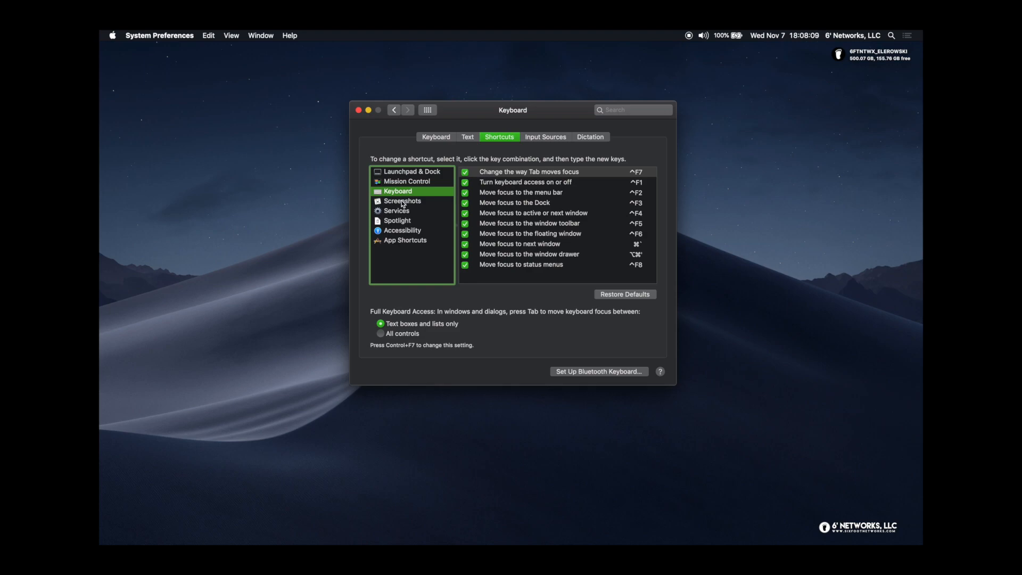
click(403, 203)
click(395, 213)
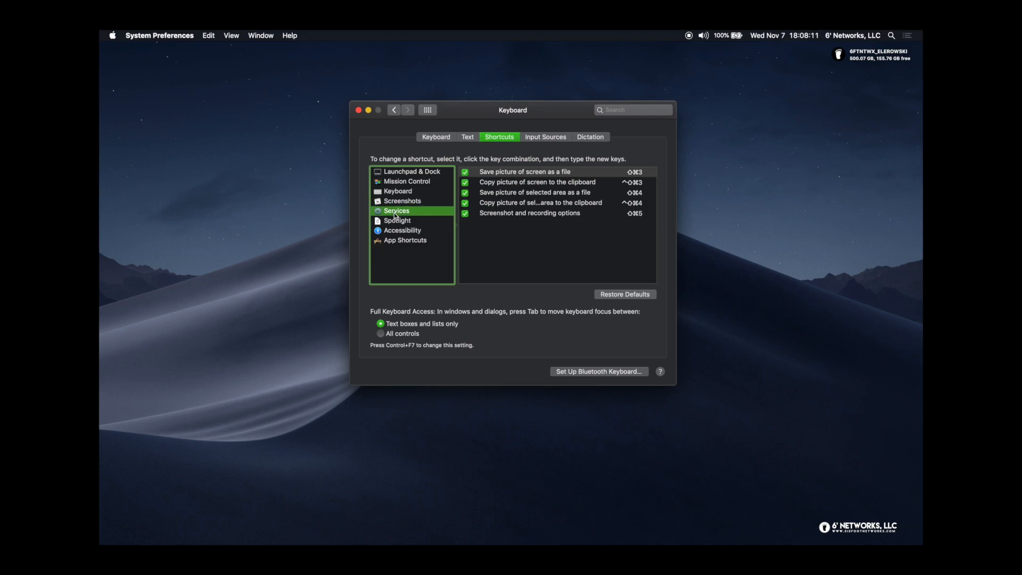
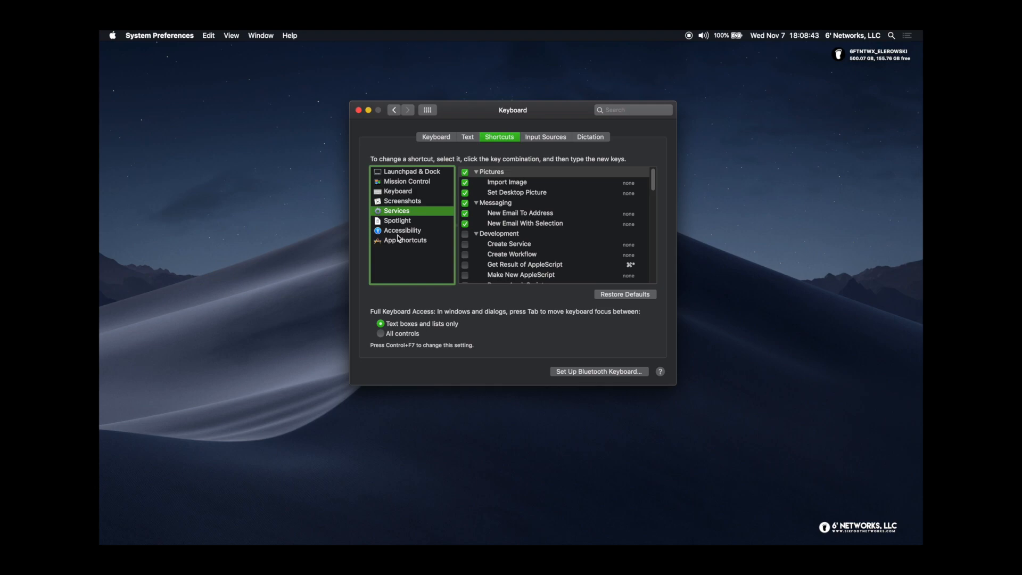
Show the Keyboard pane's Input Sources tab with the U.S. layout listed
click(544, 140)
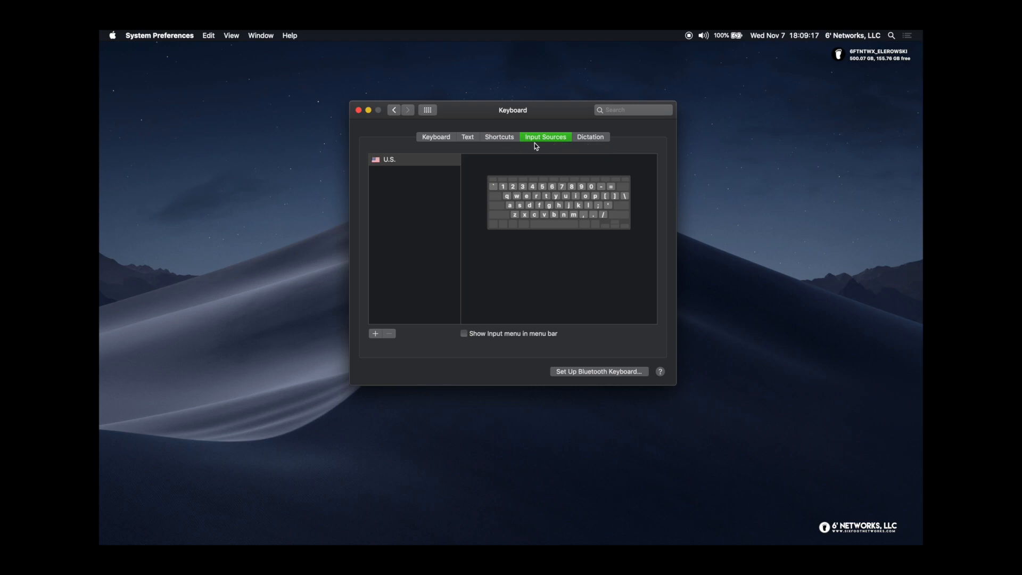
Check the Dictation tab and its language list, keeping English (United States) with dictation off
click(603, 140)
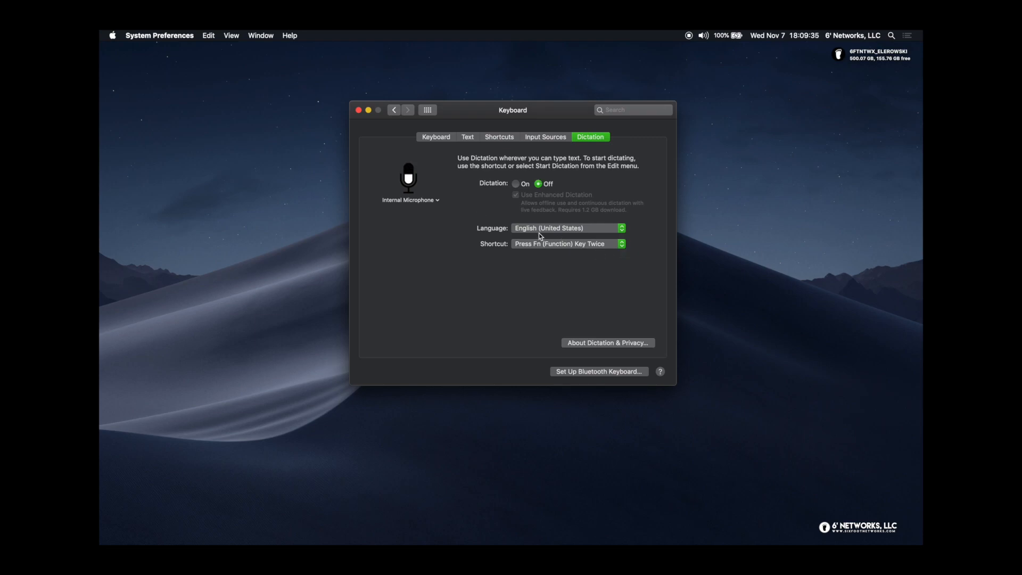
click(595, 228)
click(597, 229)
Look at the Mouse settings and return to the preference overview
click(427, 110)
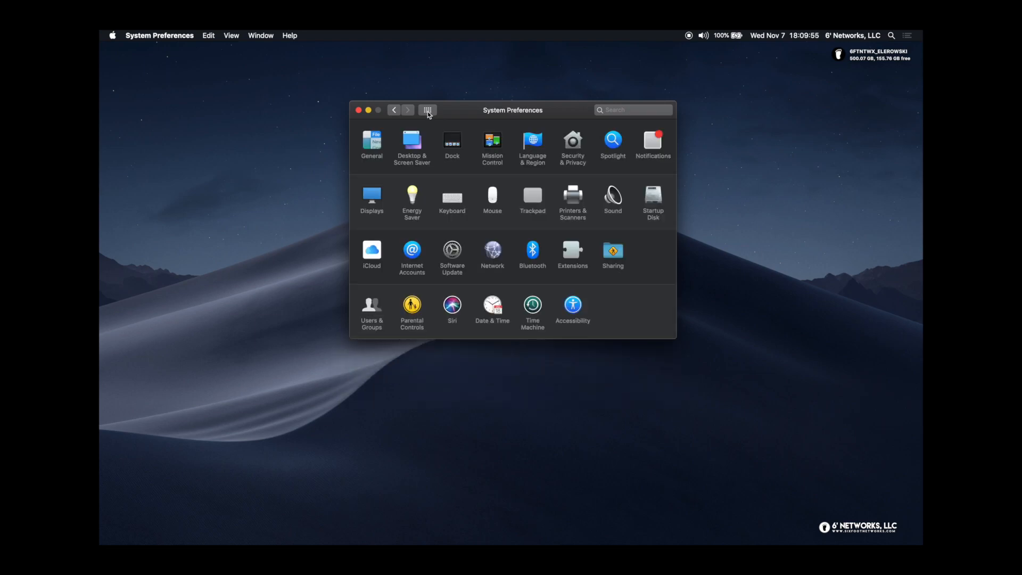
click(492, 197)
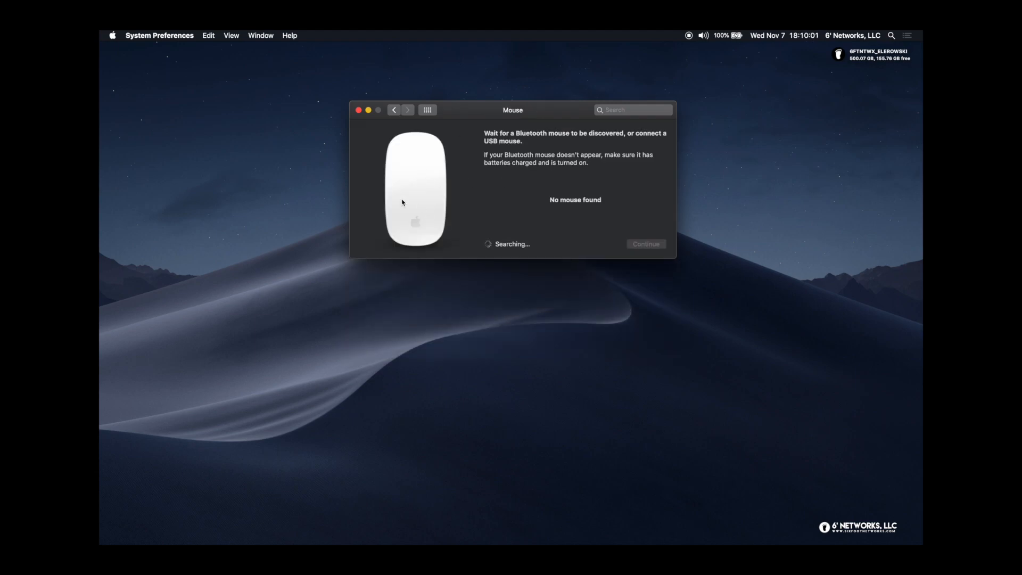
click(394, 110)
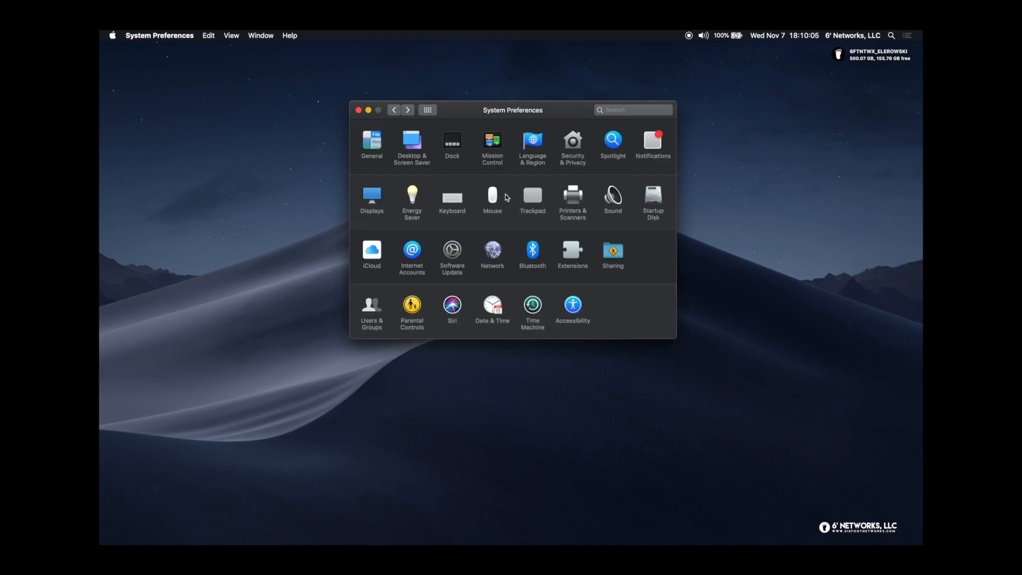
Review Trackpad's Point & Click, Scroll & Zoom and More Gestures tabs, then return to all panes
click(532, 203)
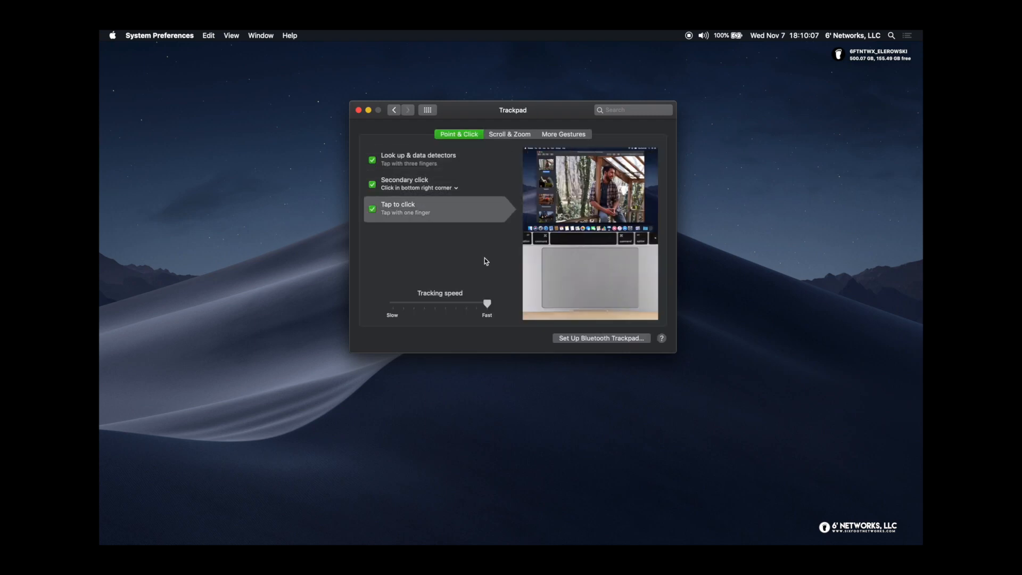
click(503, 135)
click(545, 140)
click(468, 136)
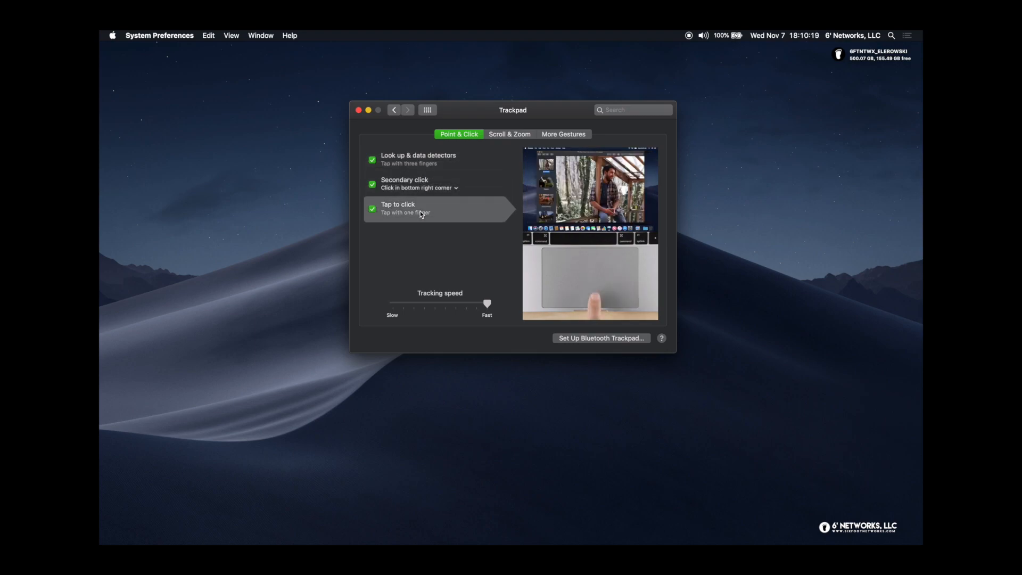
click(511, 135)
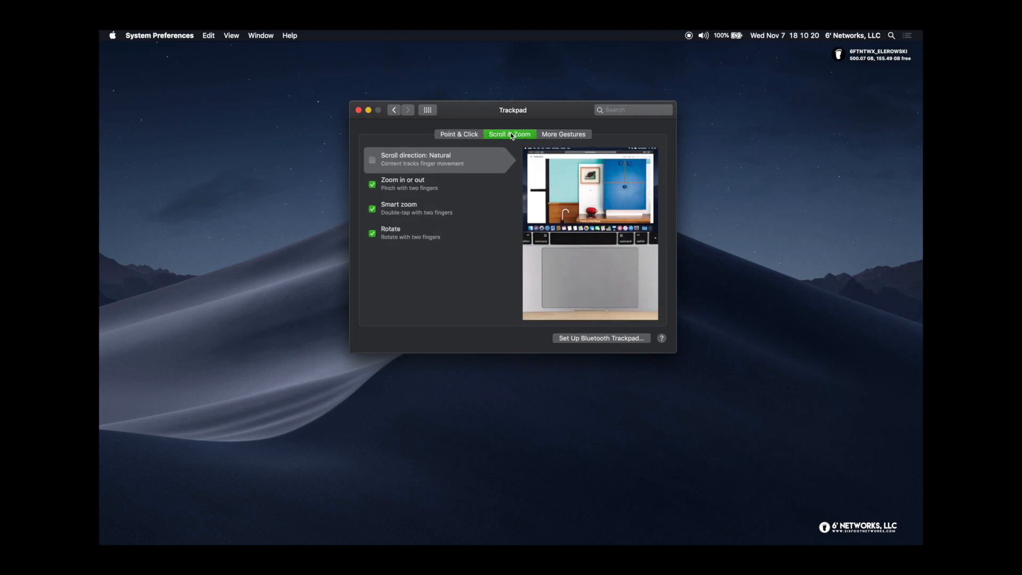
click(561, 132)
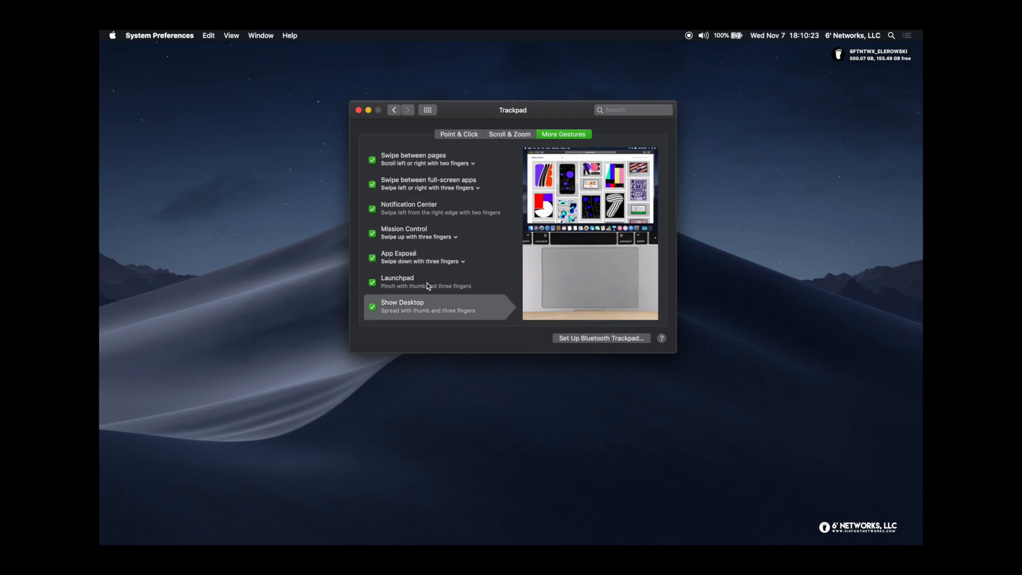
click(428, 109)
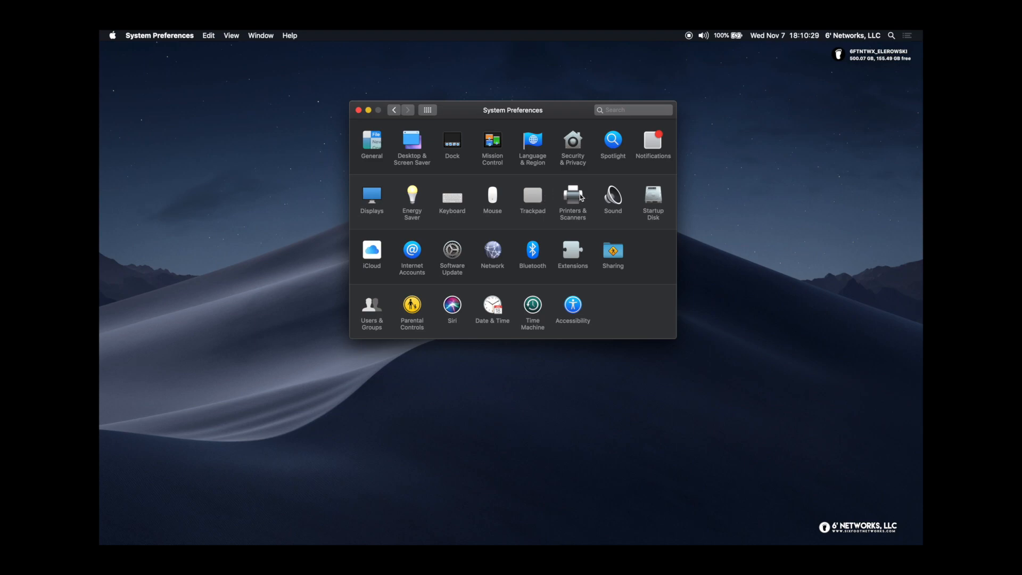
click(581, 197)
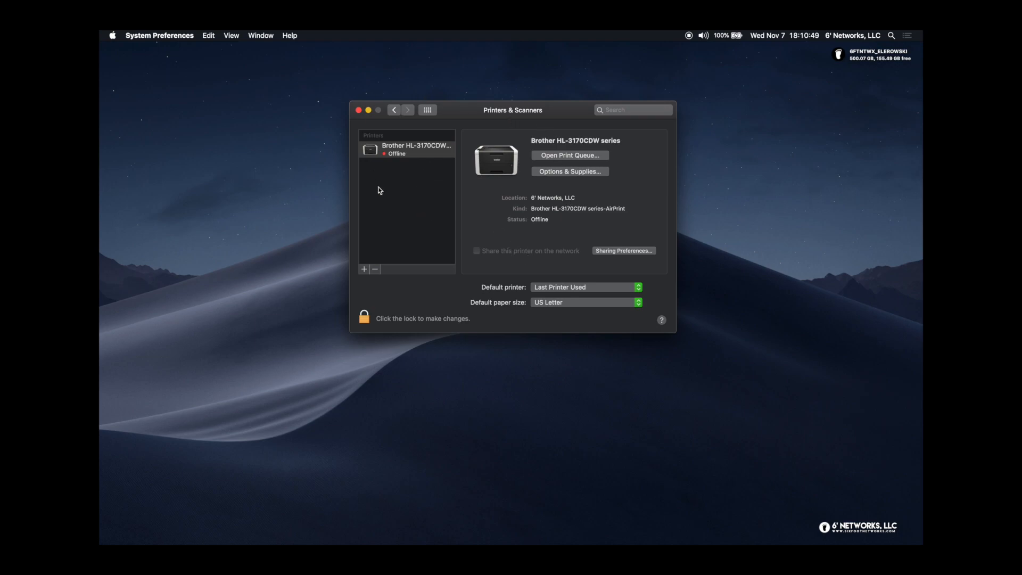
click(428, 111)
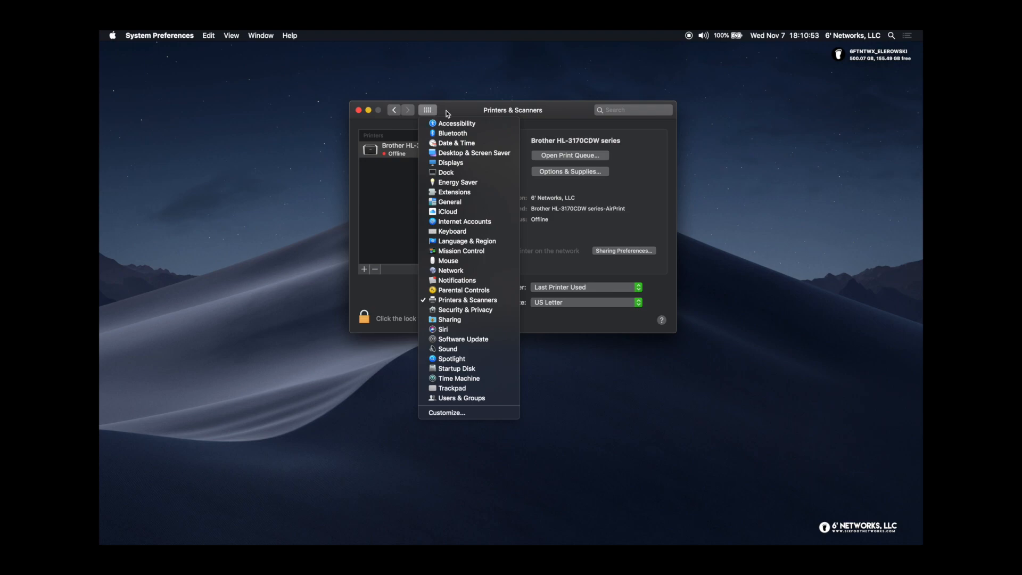
click(430, 114)
click(429, 113)
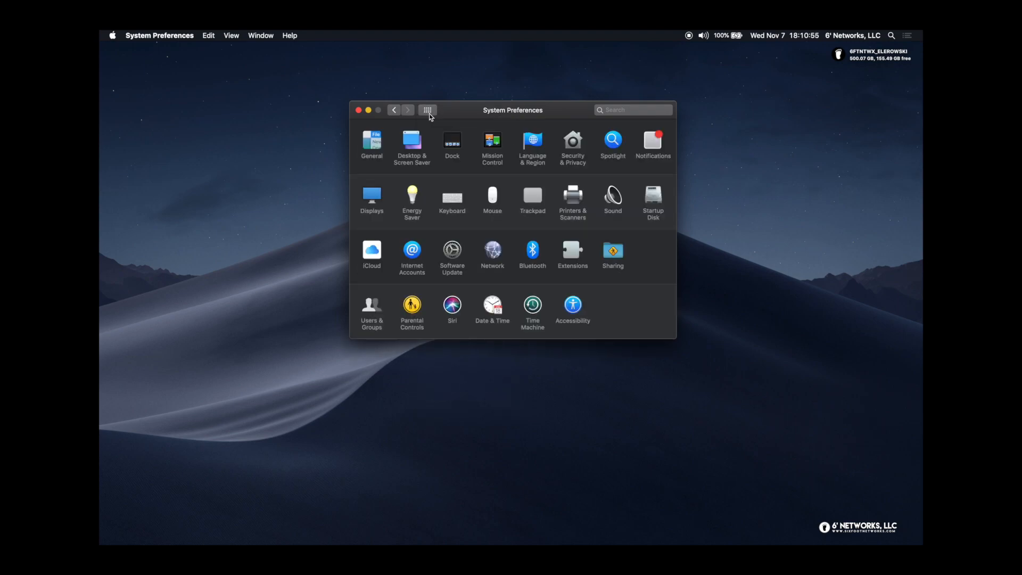
Open Sound and compare its Sound Effects, Output and Input tabs
click(618, 201)
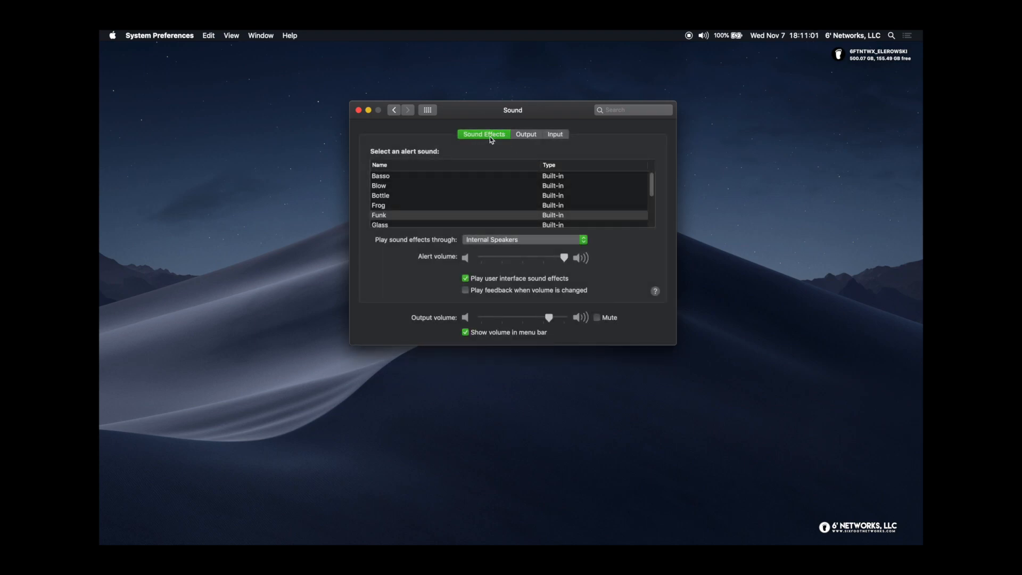
click(519, 136)
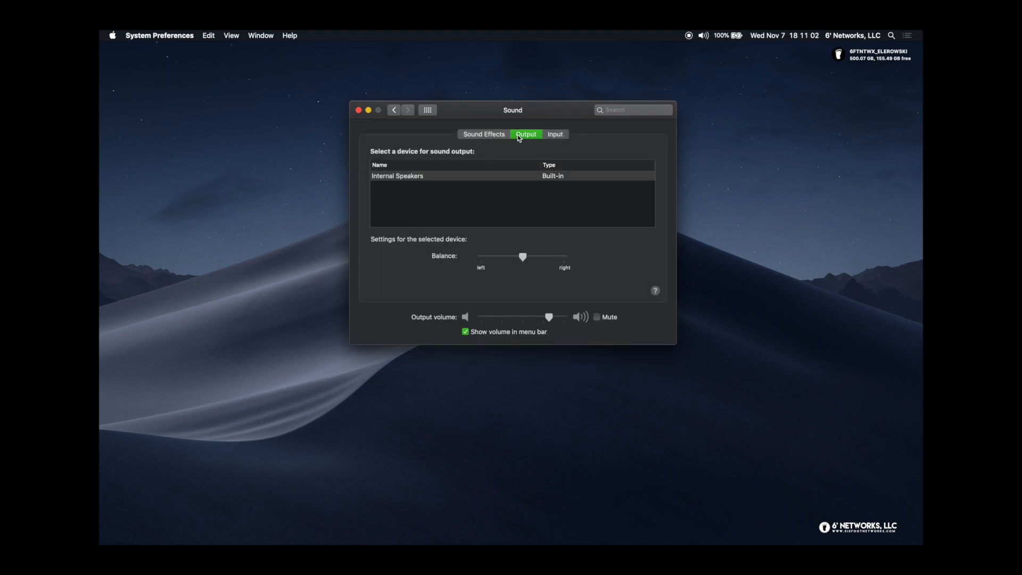
click(563, 135)
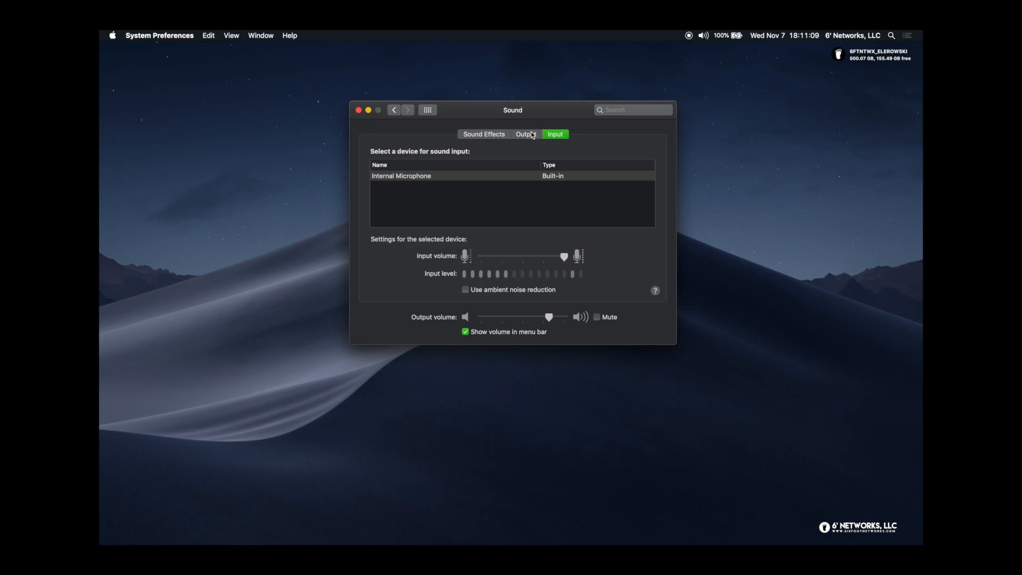
click(527, 136)
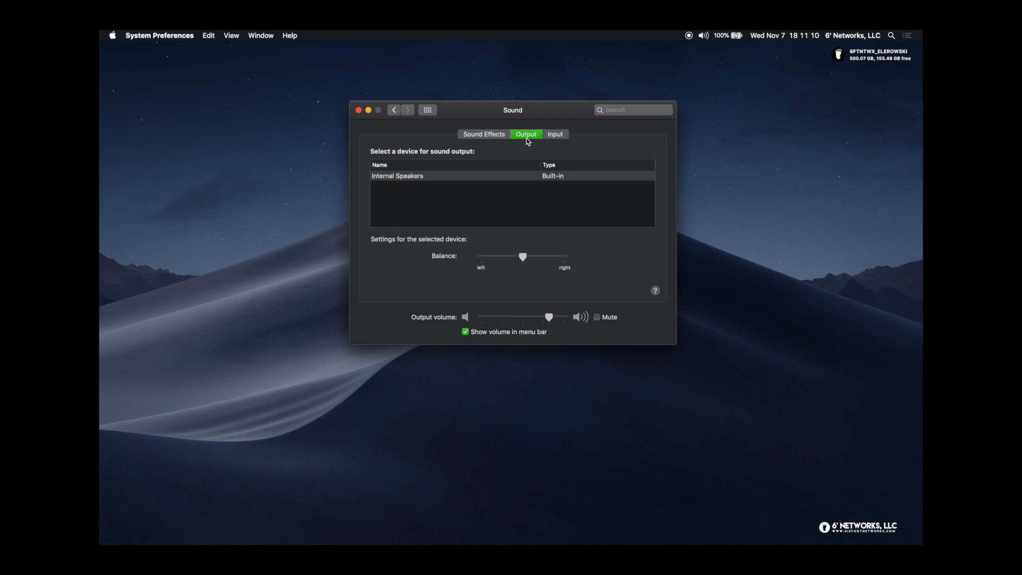
click(494, 137)
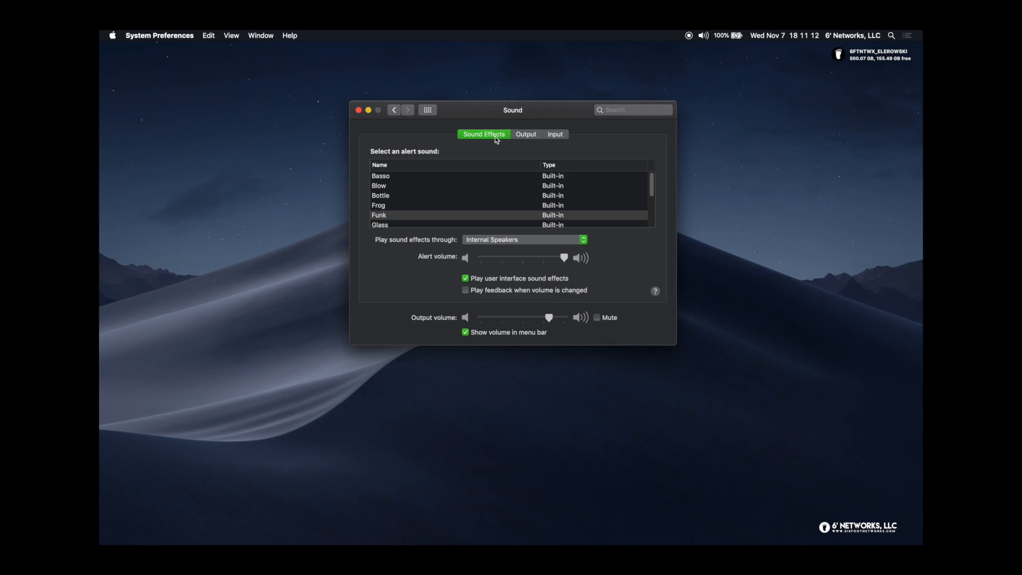
click(526, 136)
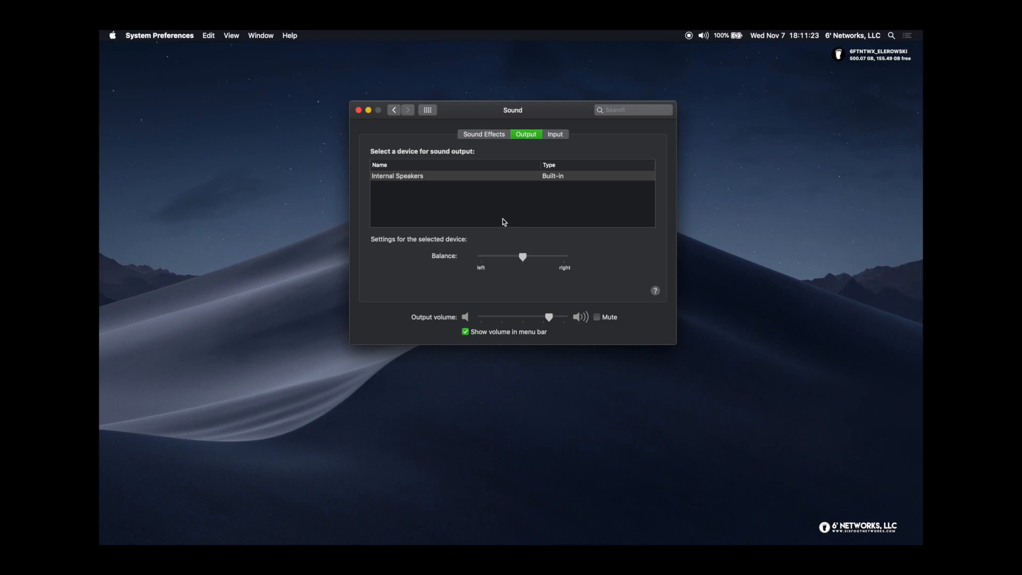
click(563, 137)
click(531, 133)
click(502, 135)
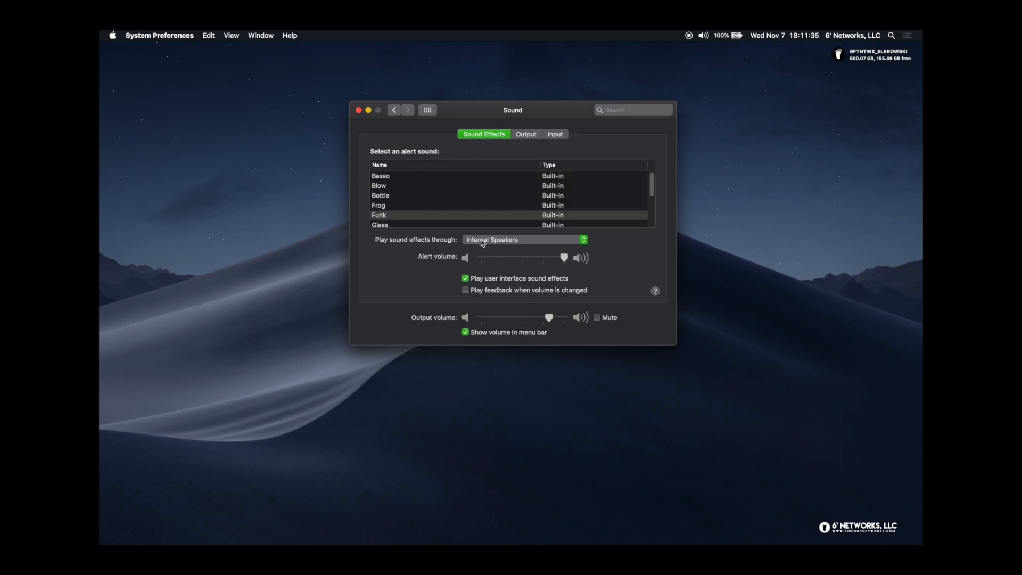
click(534, 133)
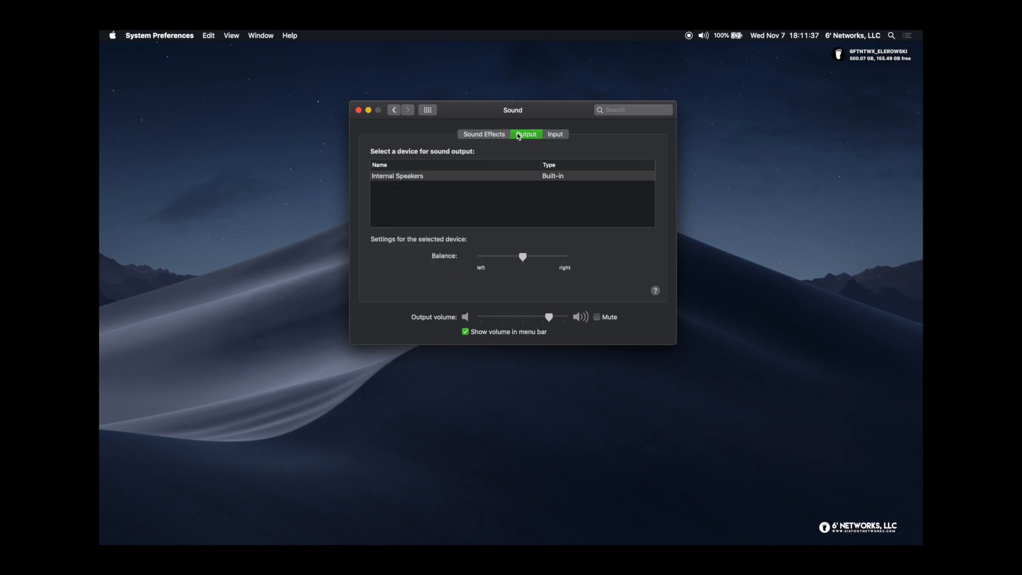
click(493, 135)
Keep sound effects on Internal Speakers, recheck output and input devices, then return to all panes
click(507, 241)
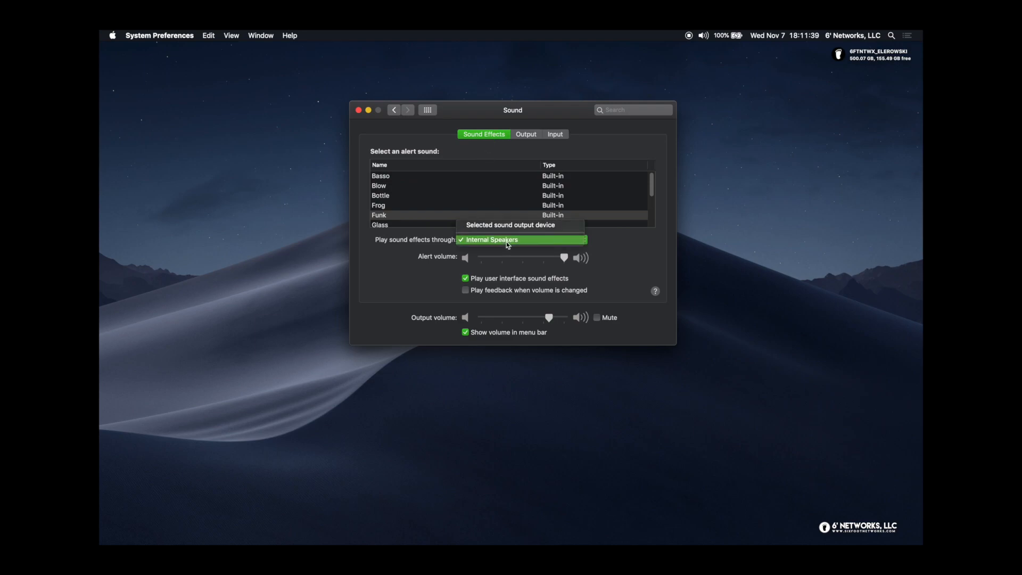
click(376, 250)
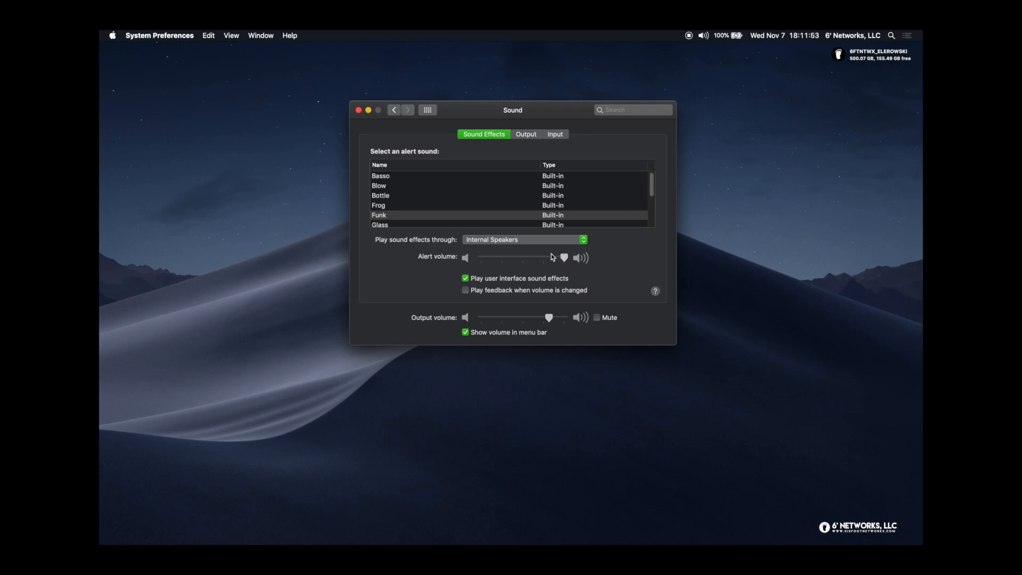
mouse_move(565, 264)
click(482, 242)
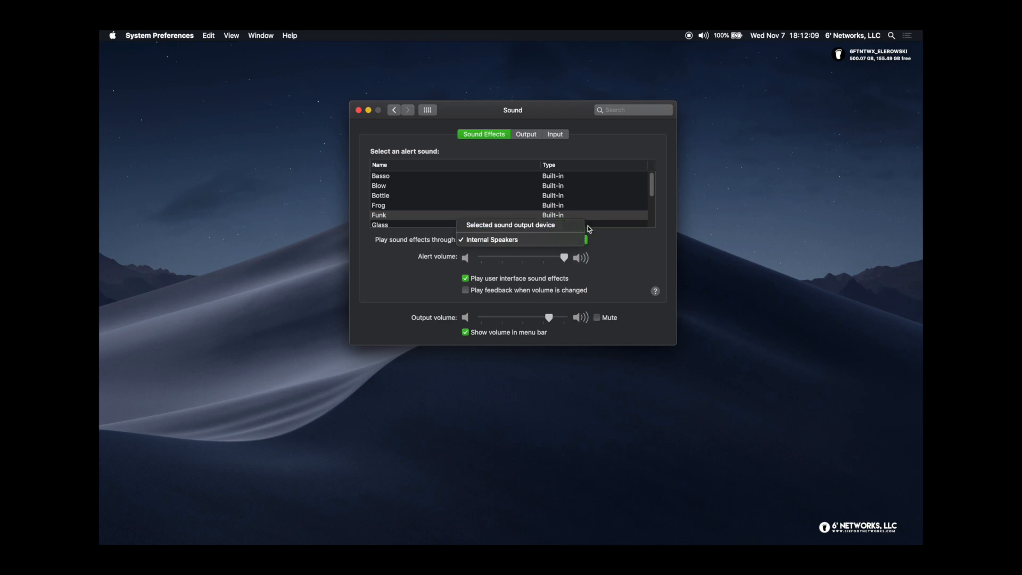
click(579, 239)
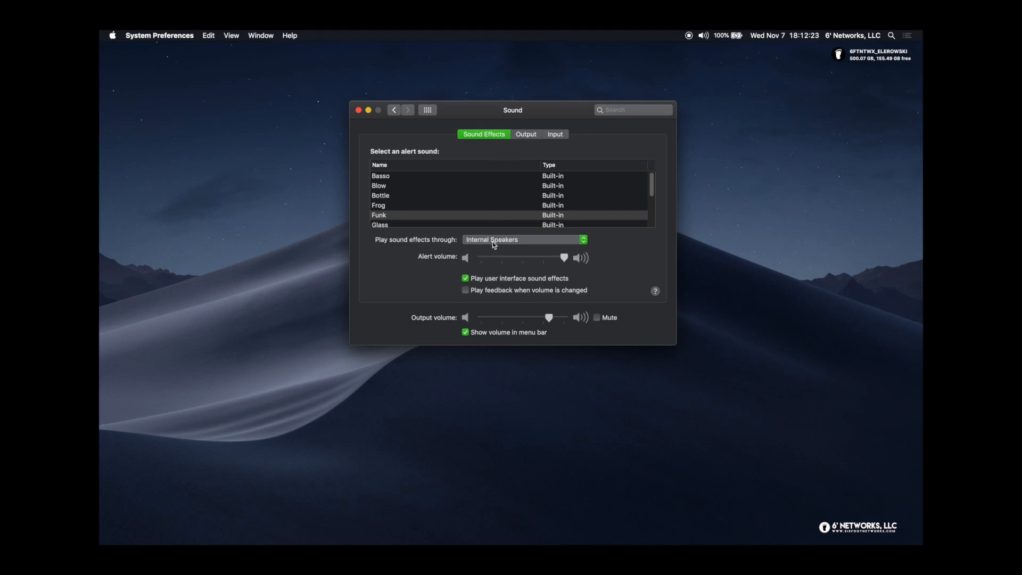
click(527, 136)
click(566, 136)
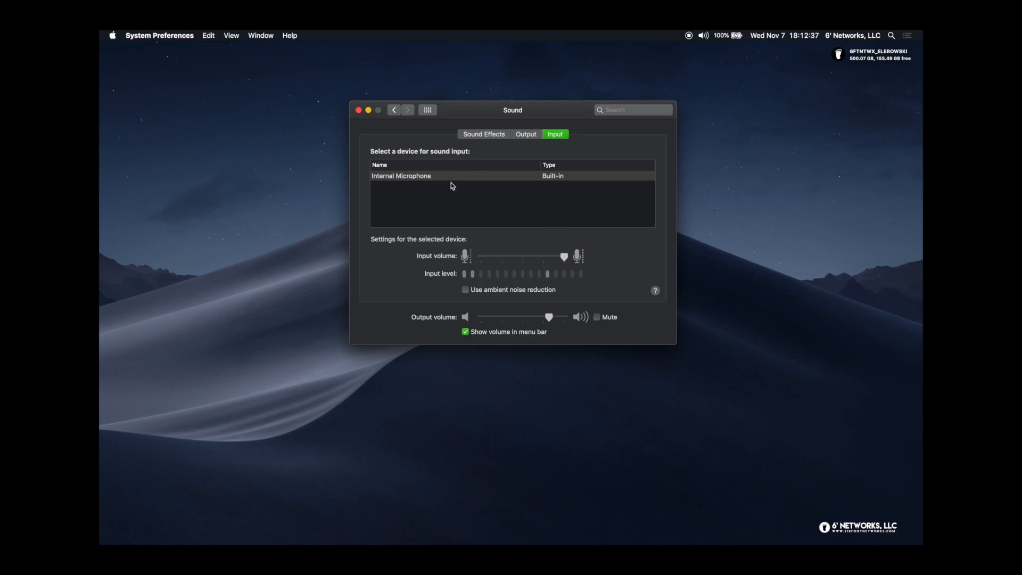
click(428, 109)
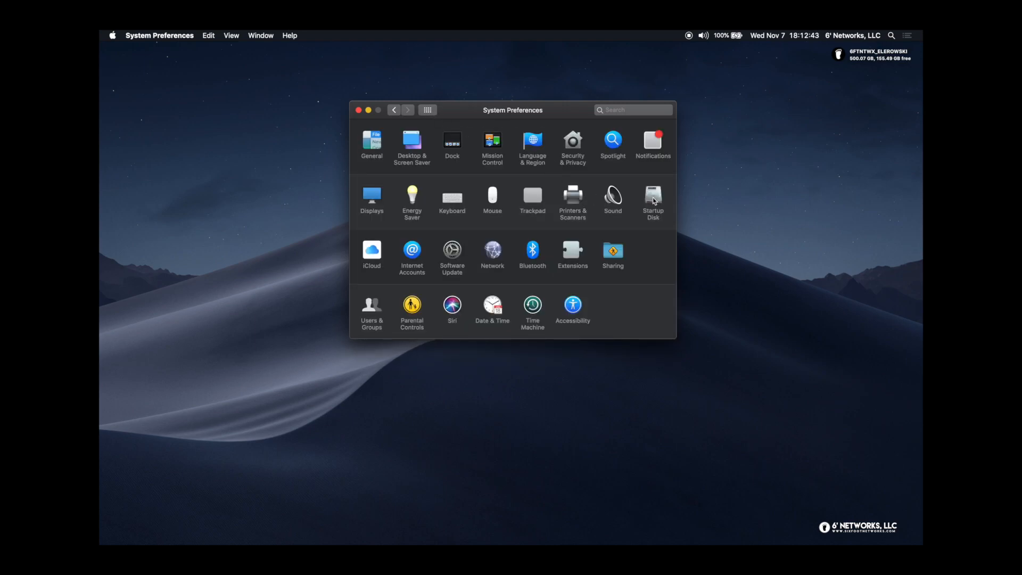
click(653, 198)
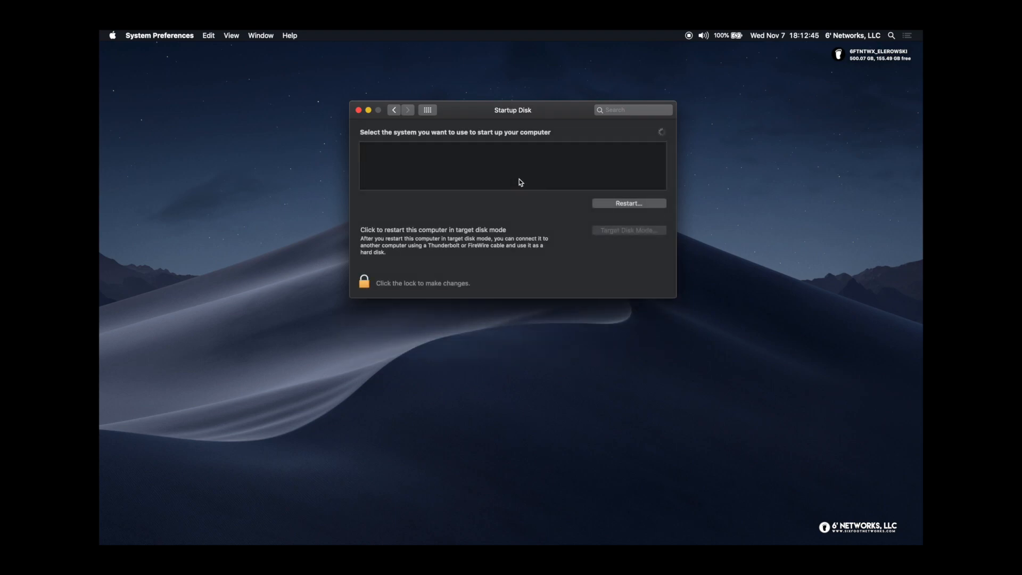
drag(555, 112, 547, 98)
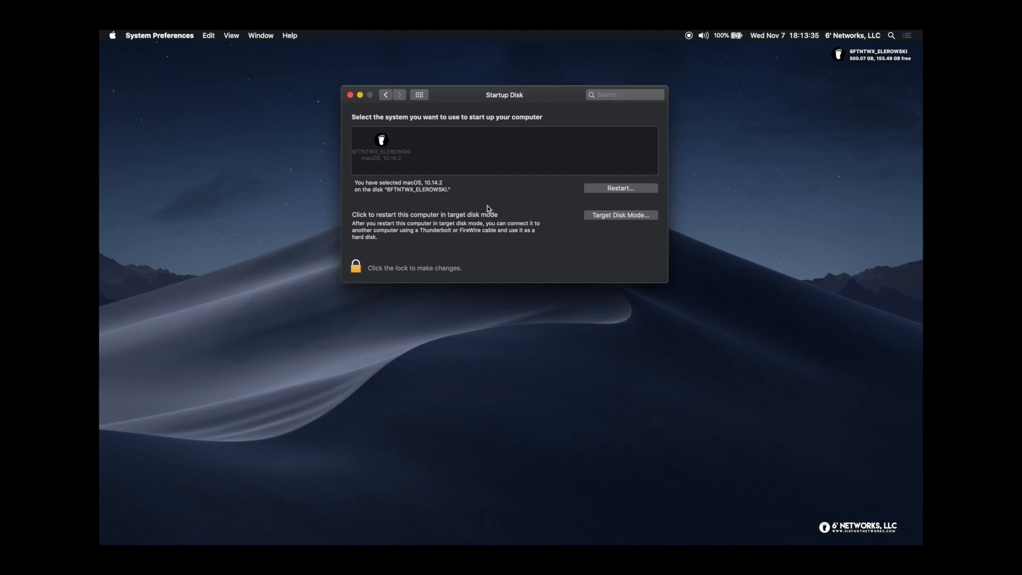
click(419, 94)
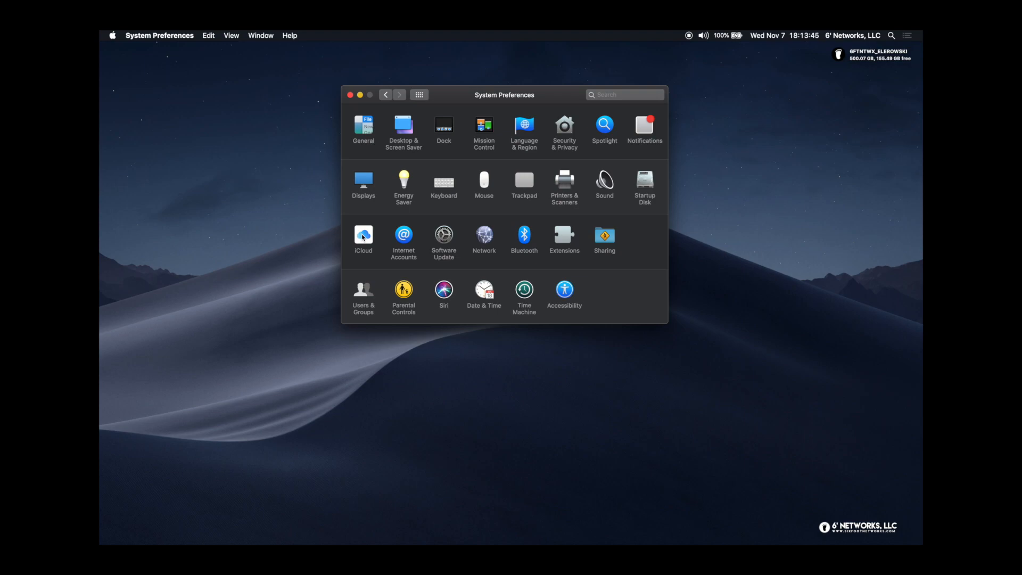
click(363, 237)
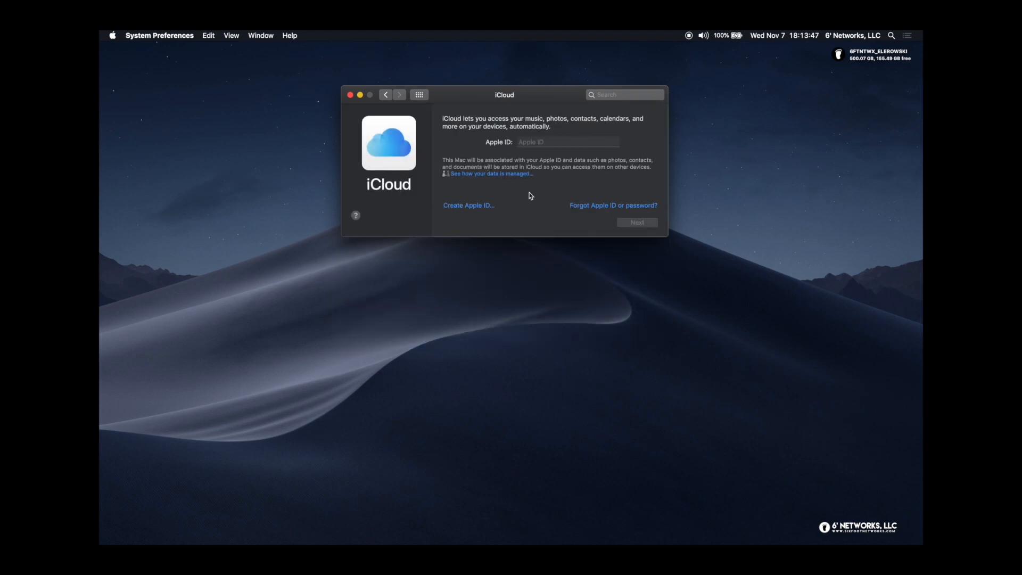
click(383, 95)
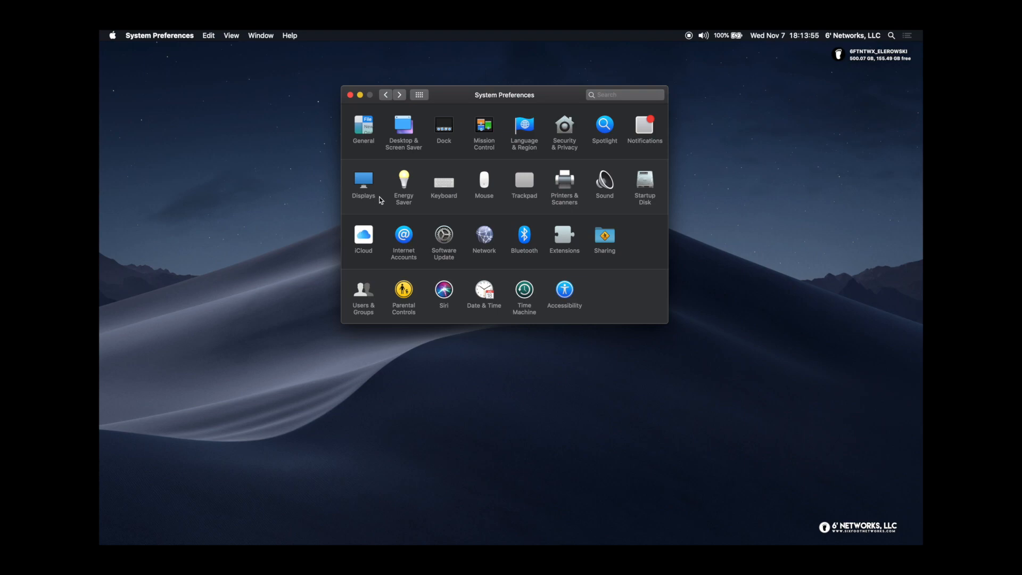
click(404, 237)
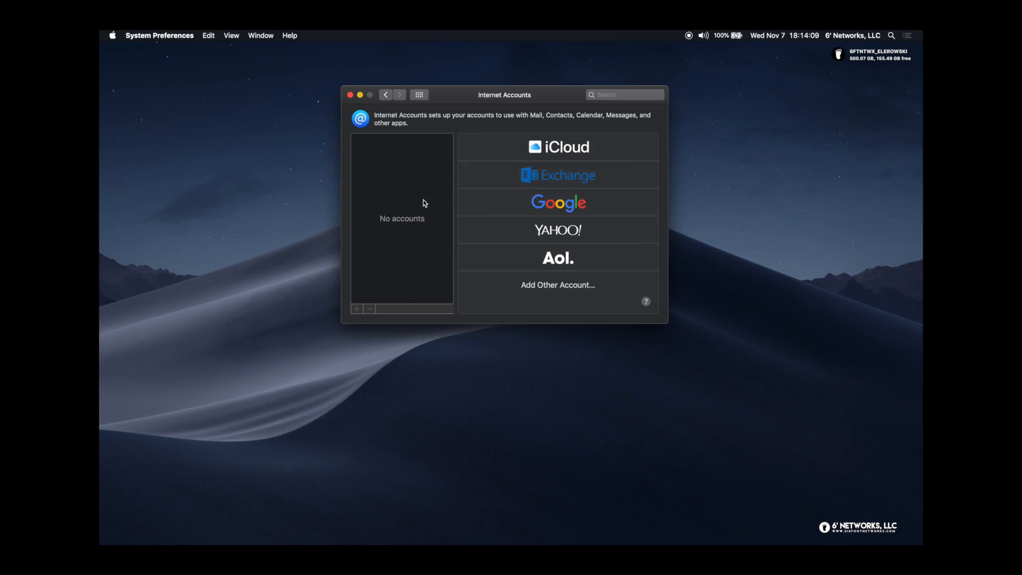
click(550, 176)
click(386, 95)
click(419, 95)
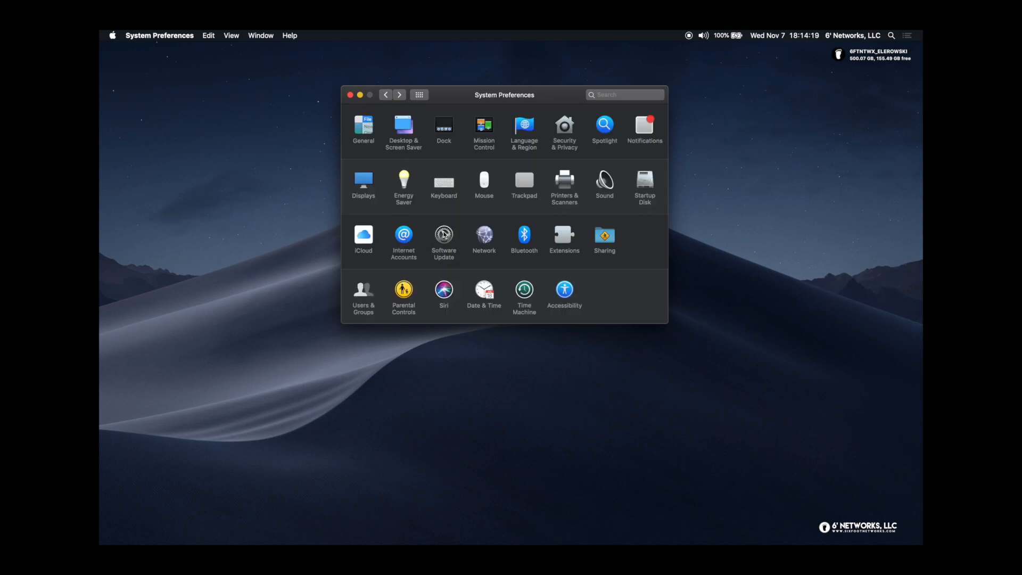
click(445, 235)
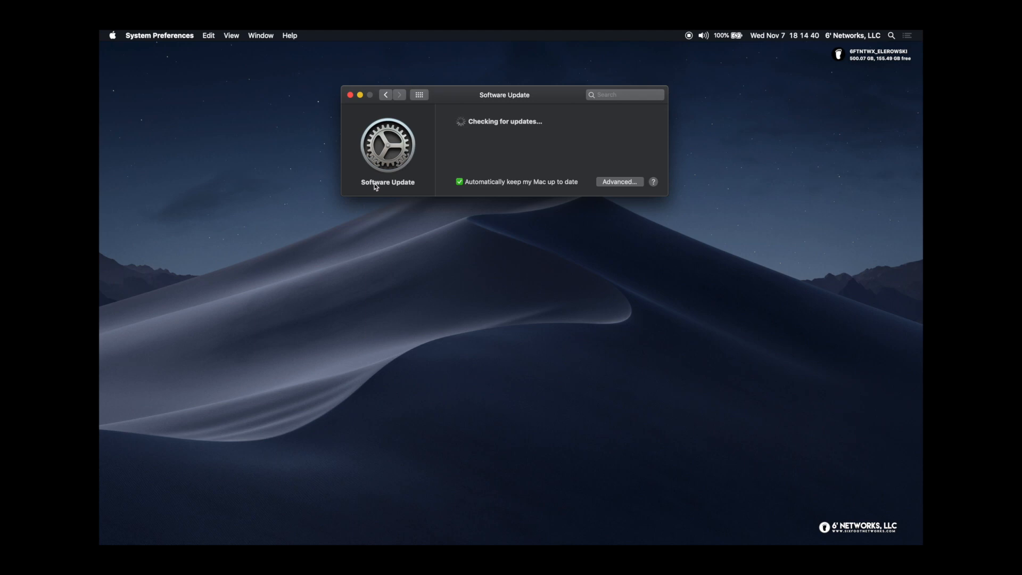
click(390, 96)
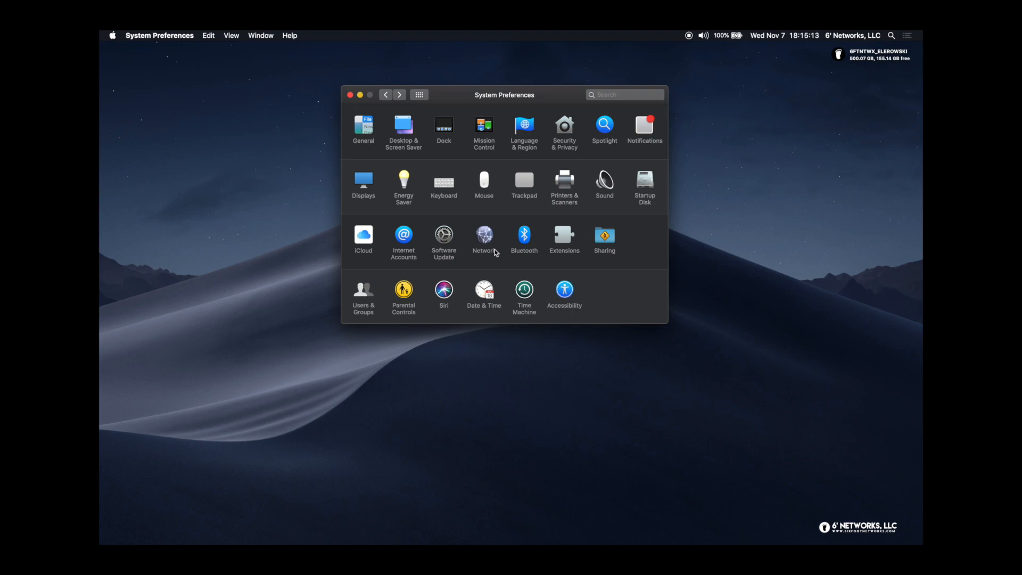
Open Bluetooth and turn on 'Show Bluetooth in menu bar'
click(528, 240)
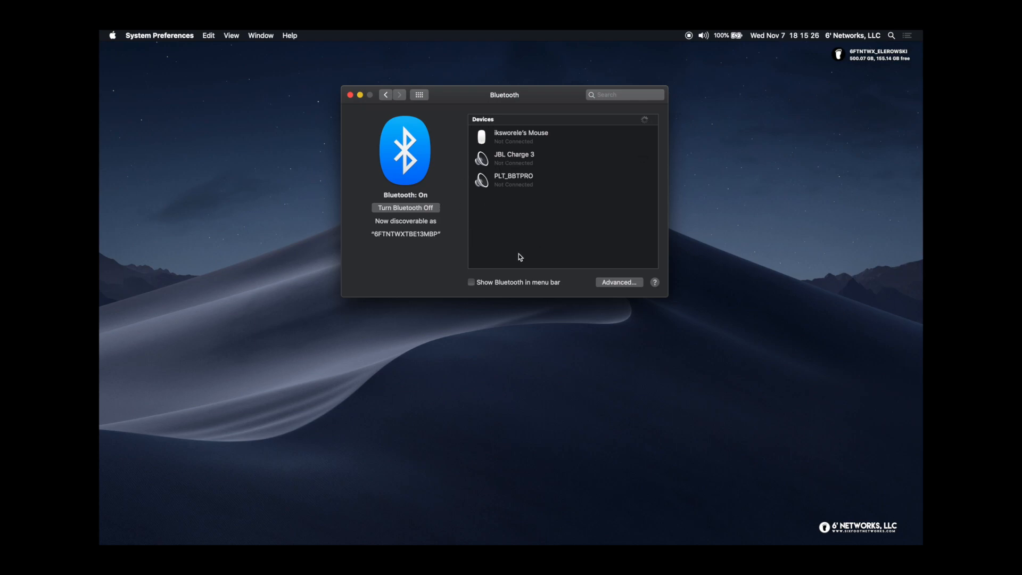
click(471, 283)
Review the installed extensions in the Extensions pane, then go back with Cmd+[
click(419, 96)
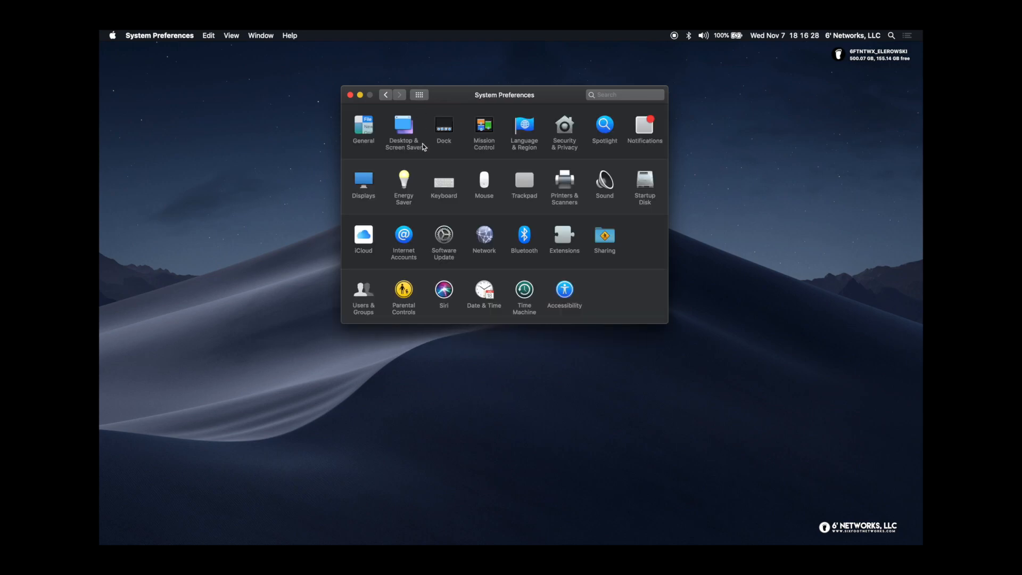
click(564, 236)
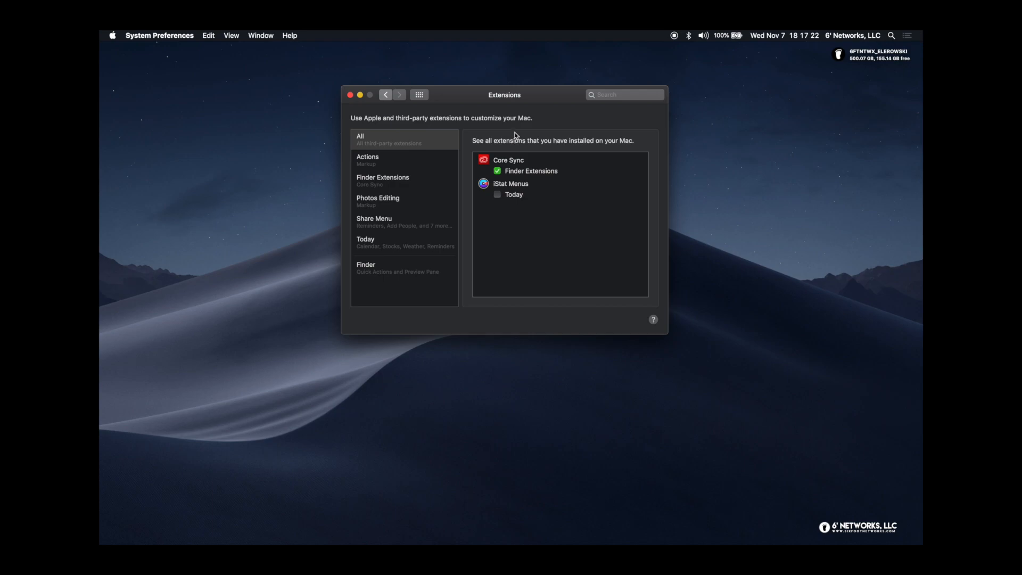
key(super+bracketleft)
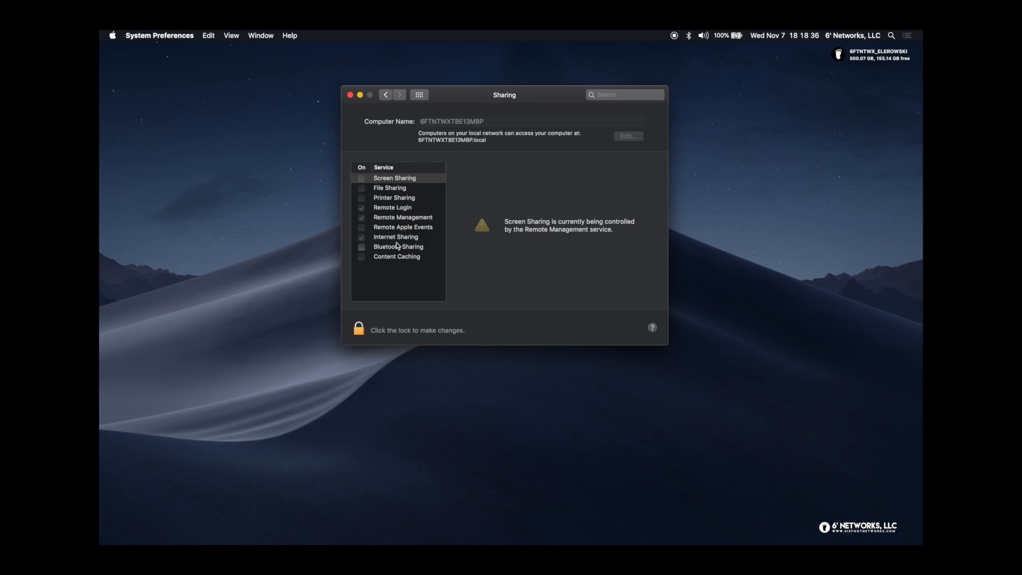
Select File Sharing and unlock the Sharing pane with the administrator password
click(376, 189)
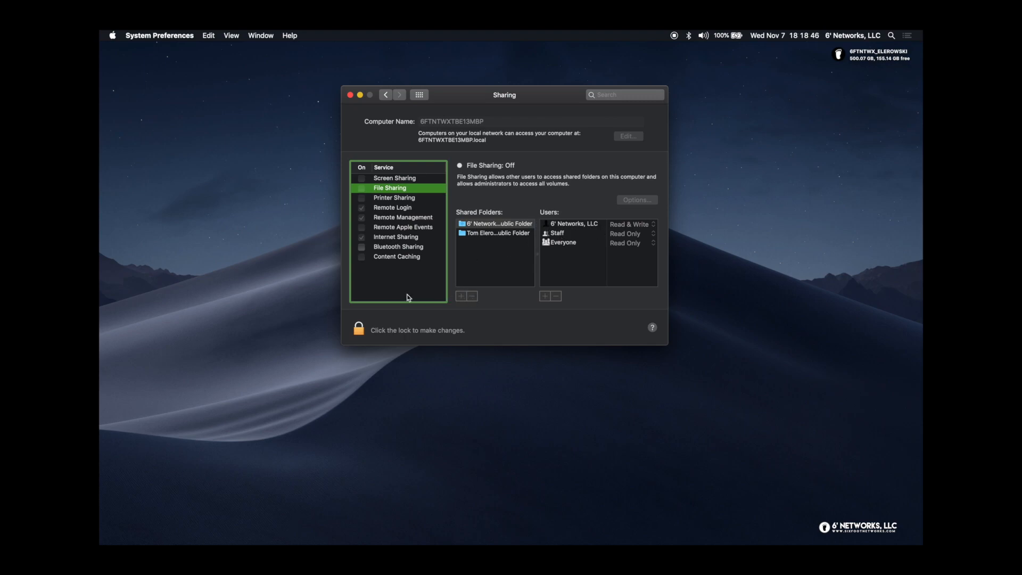
click(361, 330)
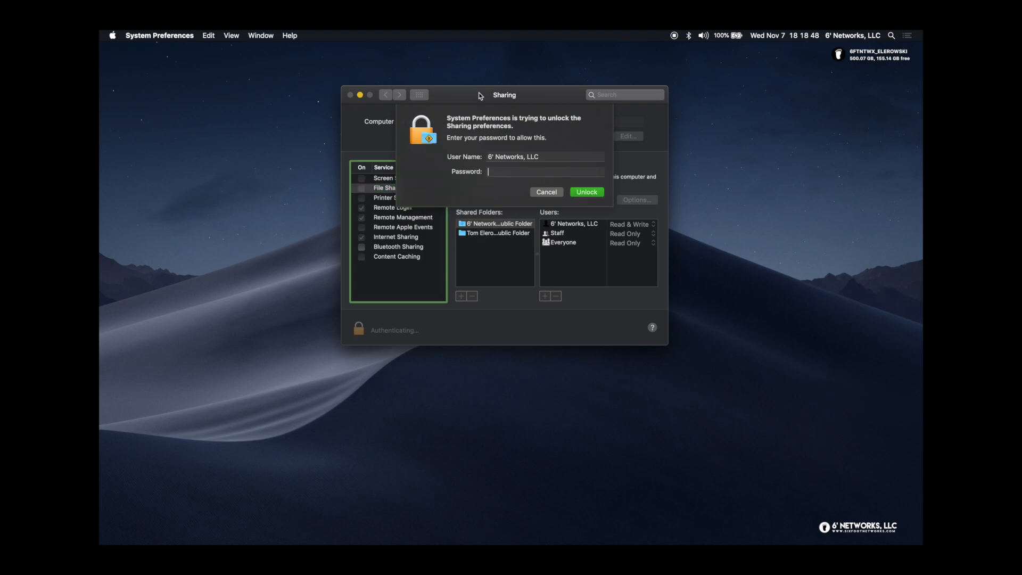
text(**********)
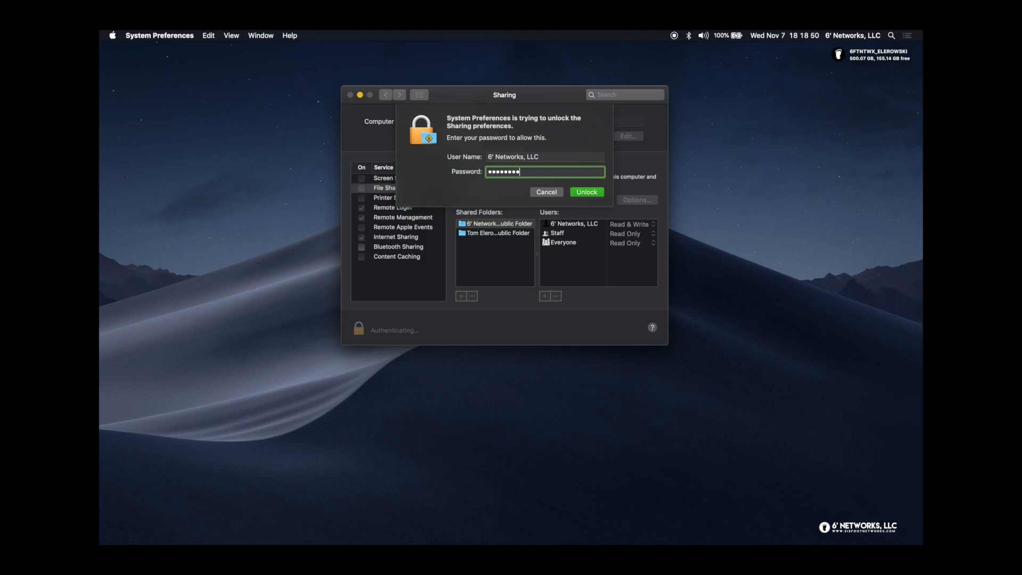
key(Return)
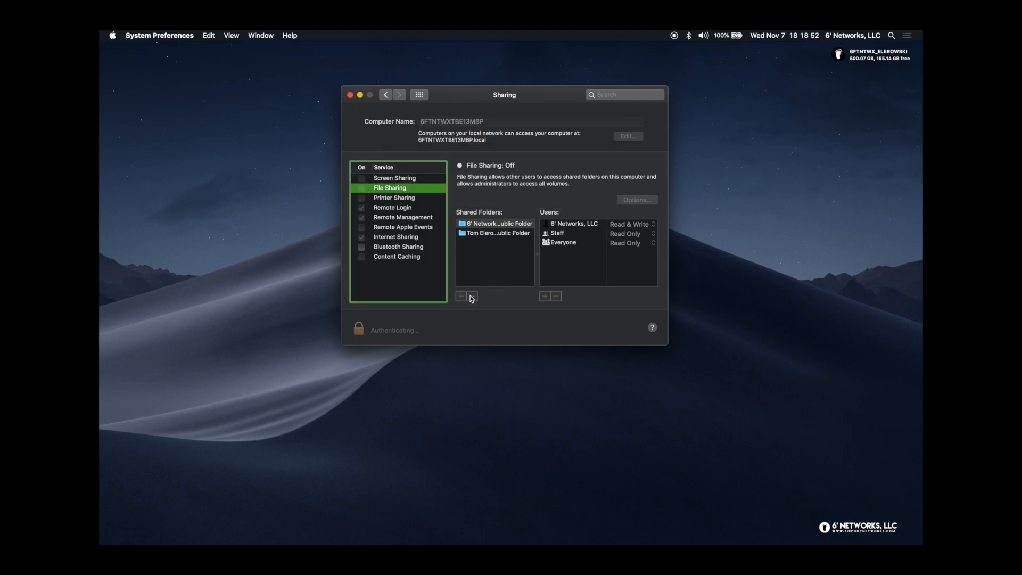
Remove both Public Folders from File Sharing, glance at Printer Sharing, then go back to Users & Groups
click(472, 296)
click(579, 156)
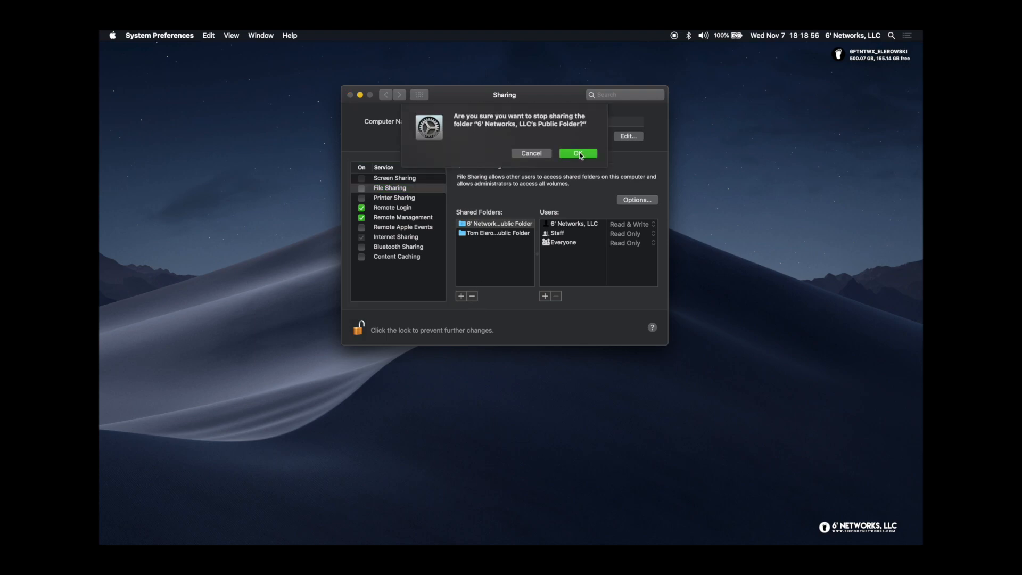
click(473, 296)
click(577, 156)
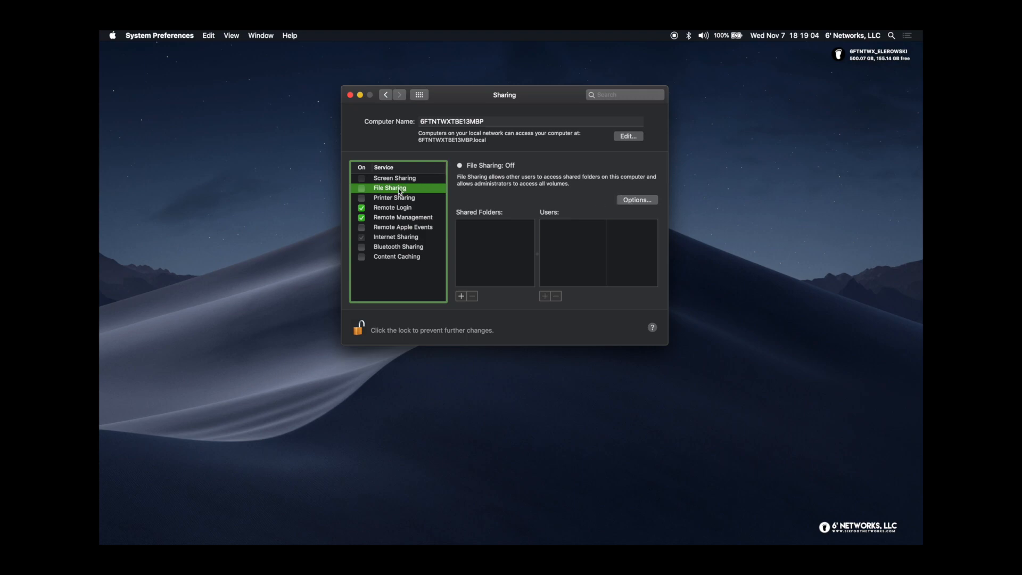
click(388, 200)
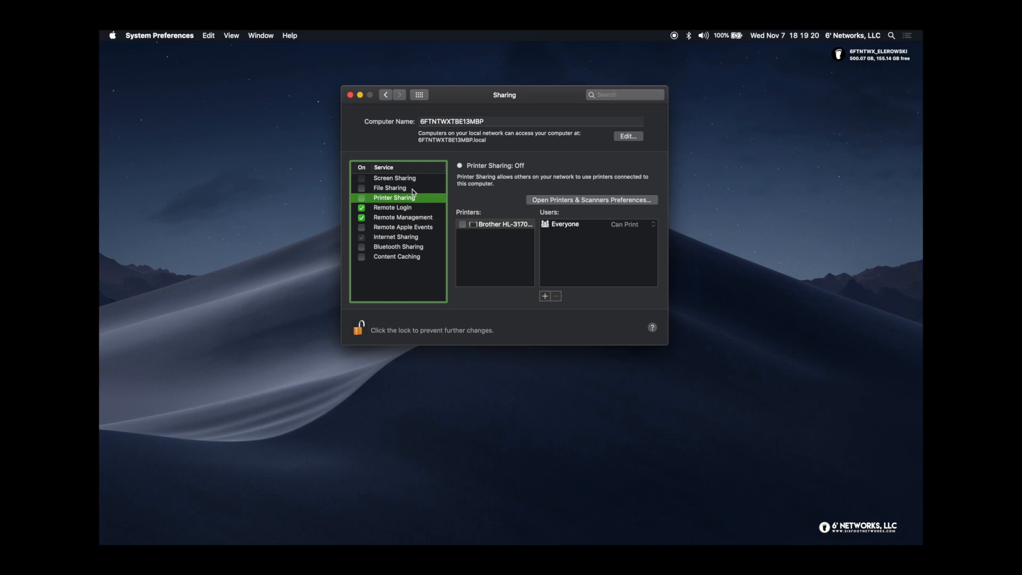
click(387, 96)
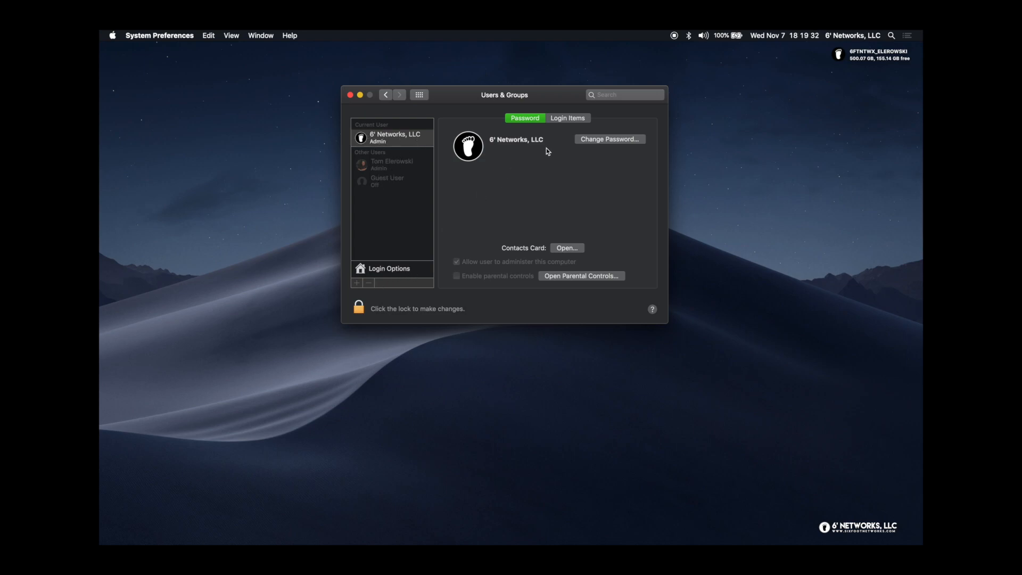
Show the current admin account's Login Items, which are empty
click(578, 119)
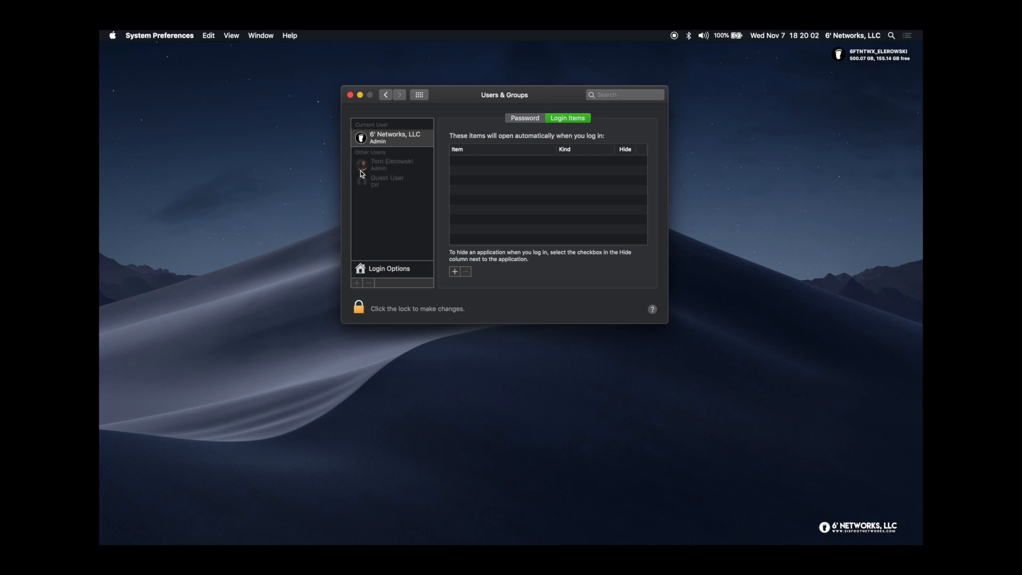
click(400, 177)
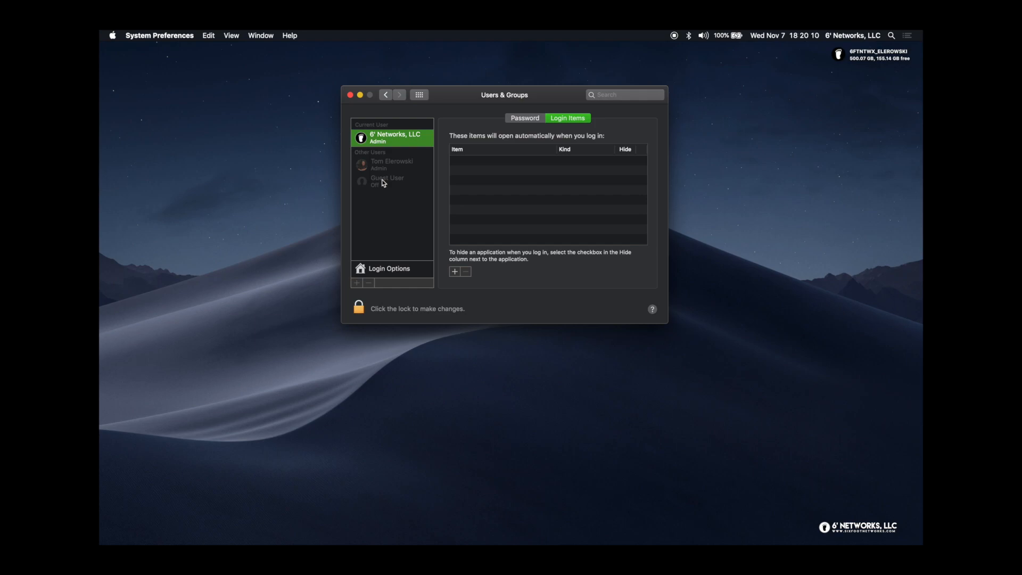
Unlock Users & Groups with the admin password and select Guest User
click(360, 310)
text(********)
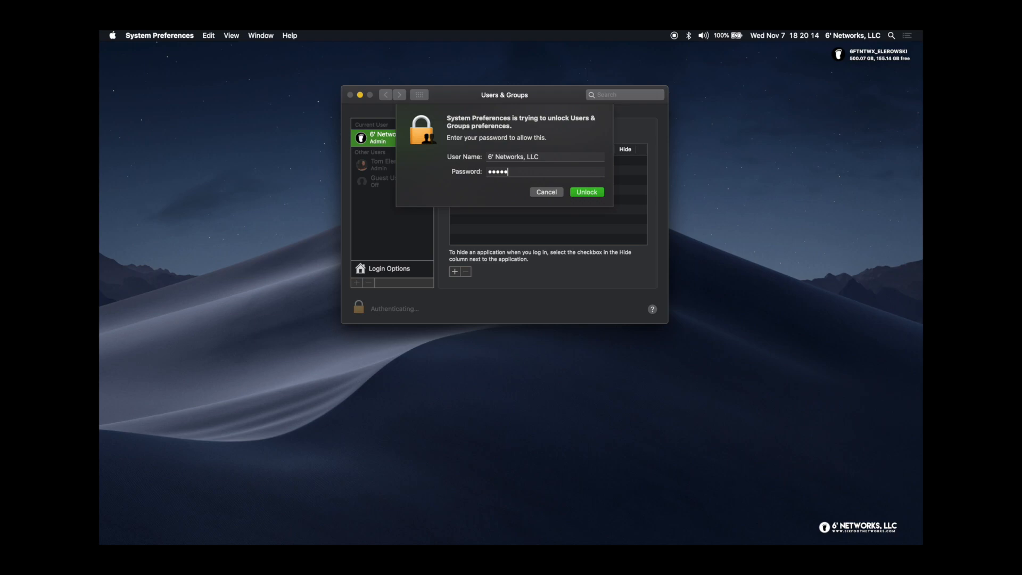
text(*)
key(Return)
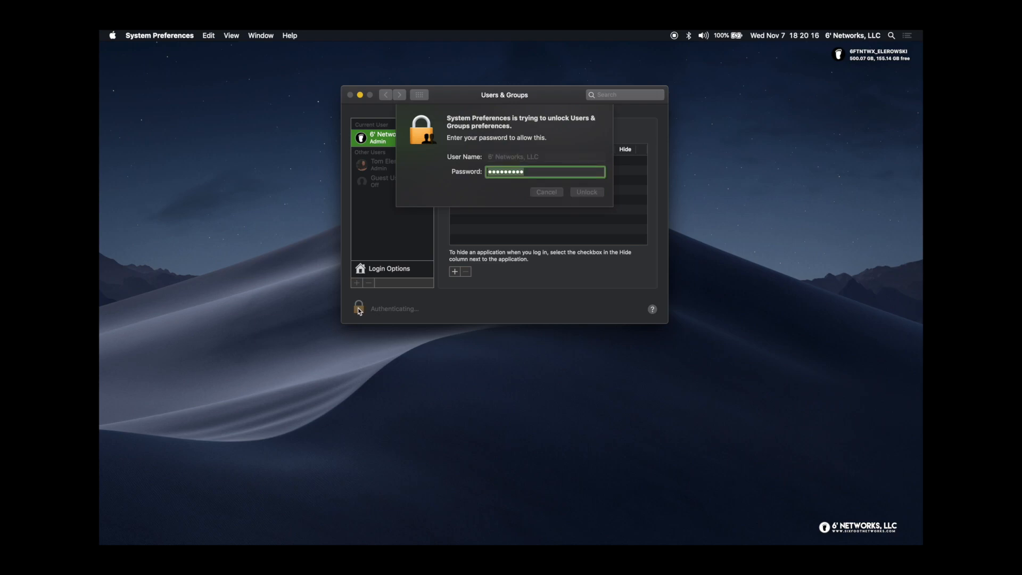
click(392, 183)
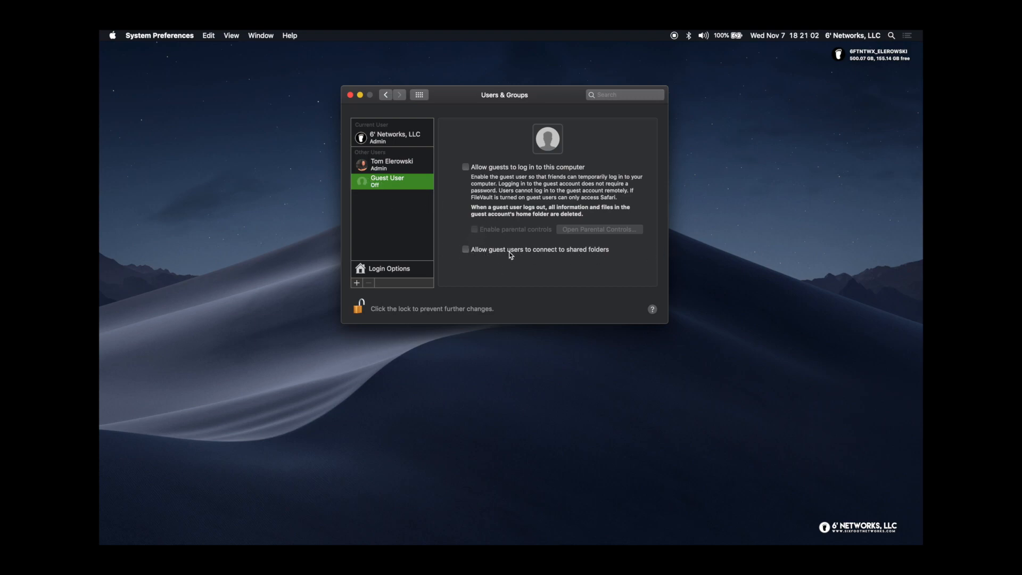
Show Users & Groups Login Options: automatic login off, login window as a list of users
click(395, 276)
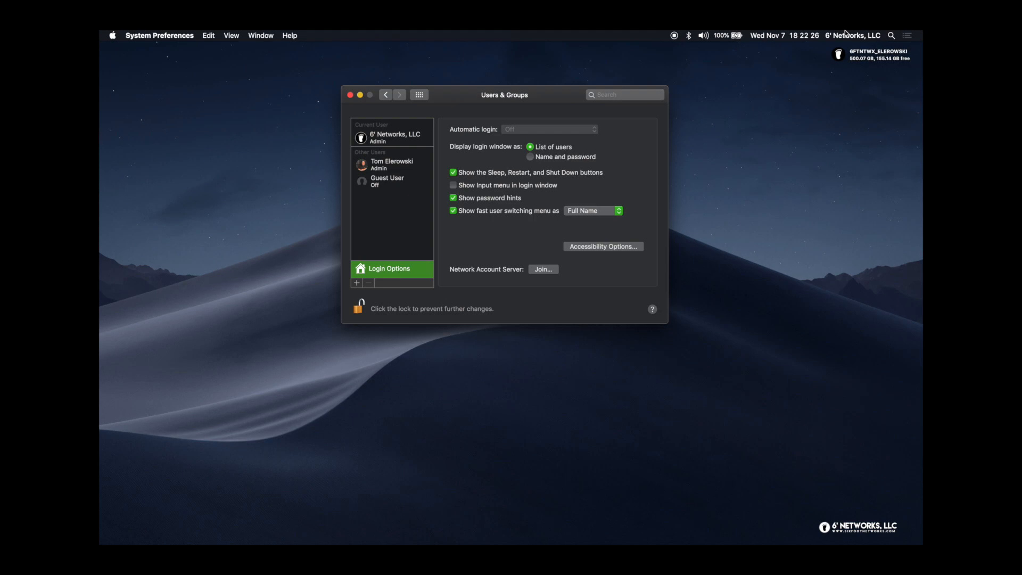
Check the fast user switching list and label choices, keep Full Name, and return to all panes
click(860, 35)
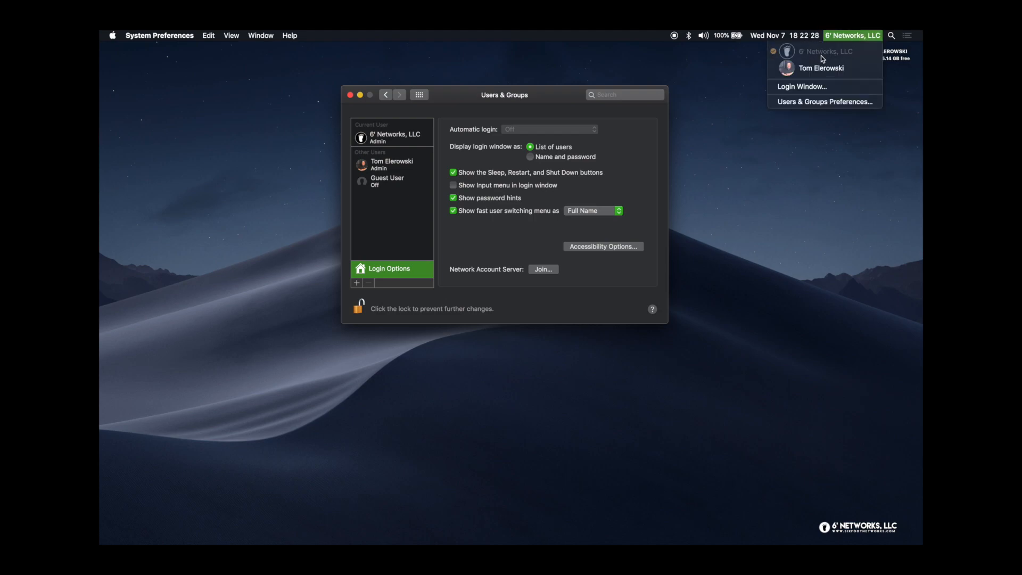
click(571, 97)
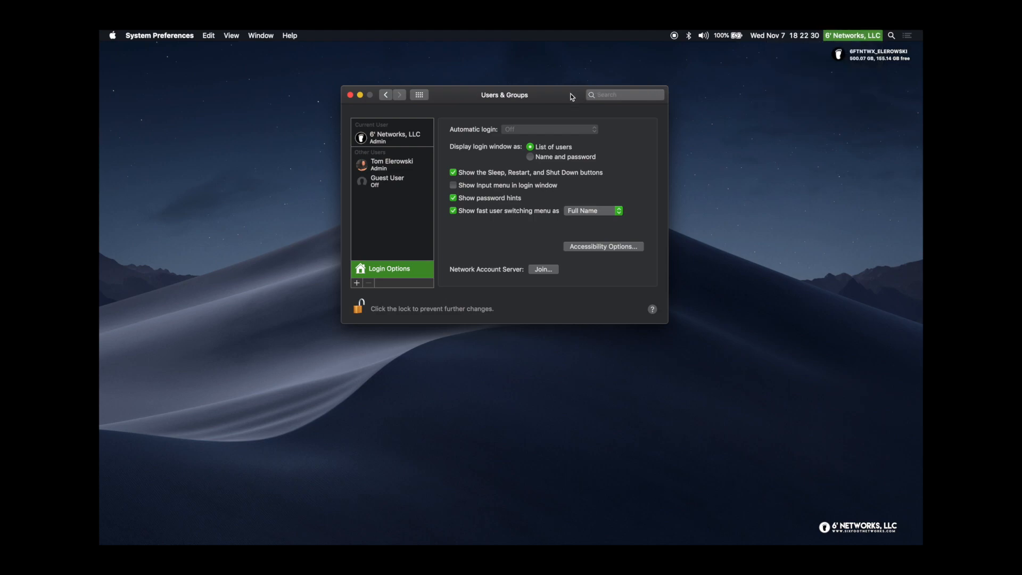
click(589, 209)
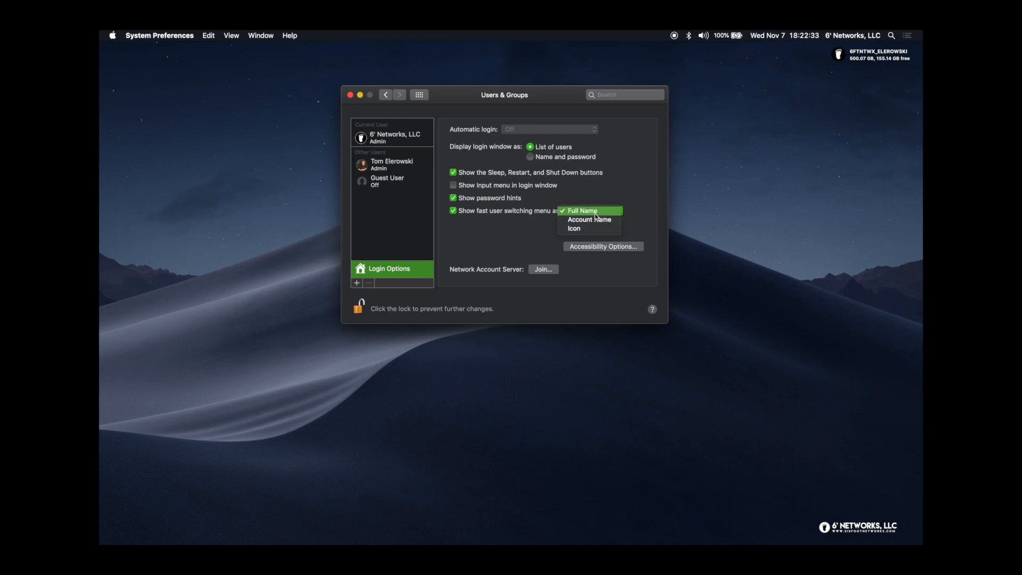
click(614, 190)
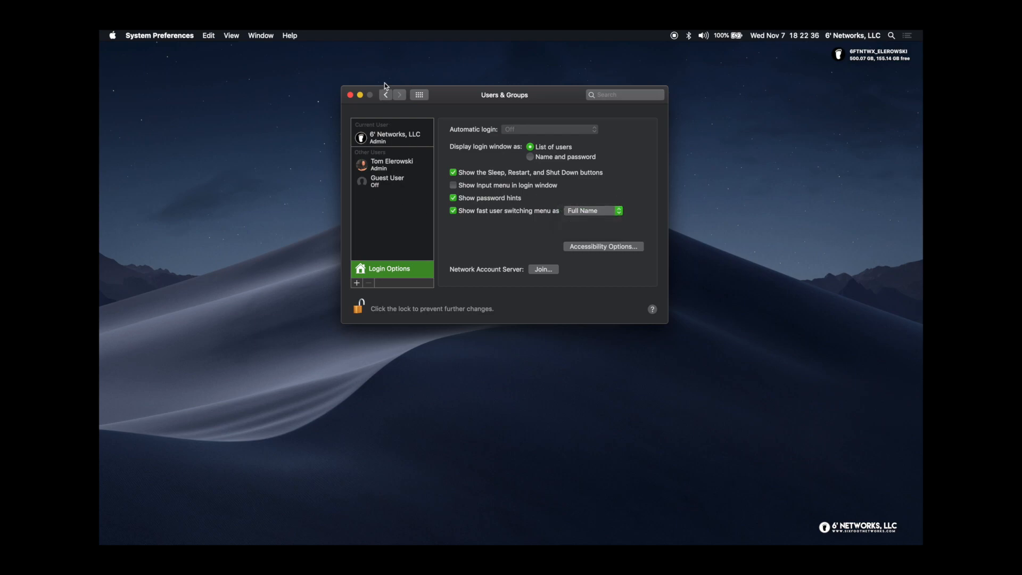
click(426, 96)
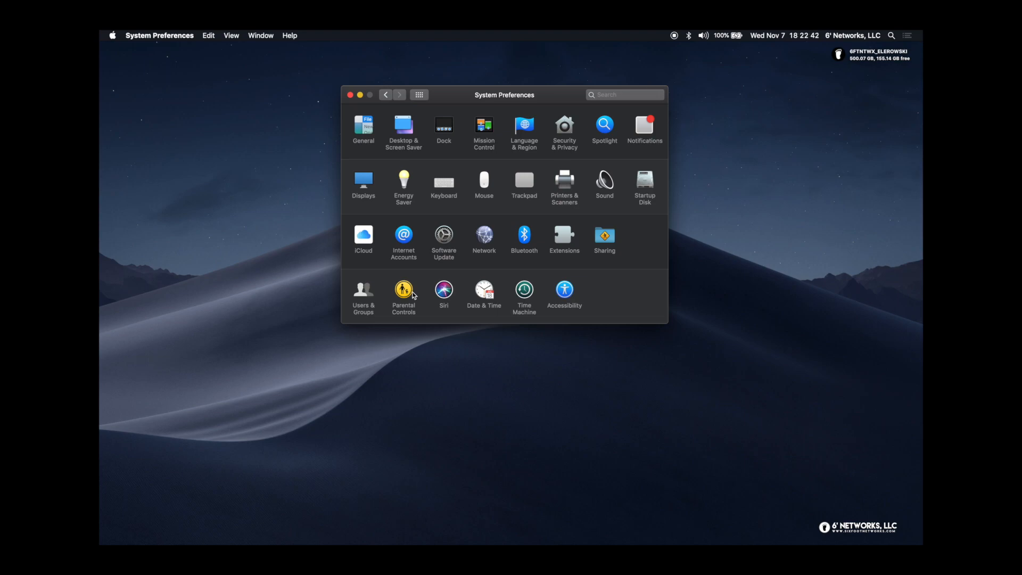
click(389, 292)
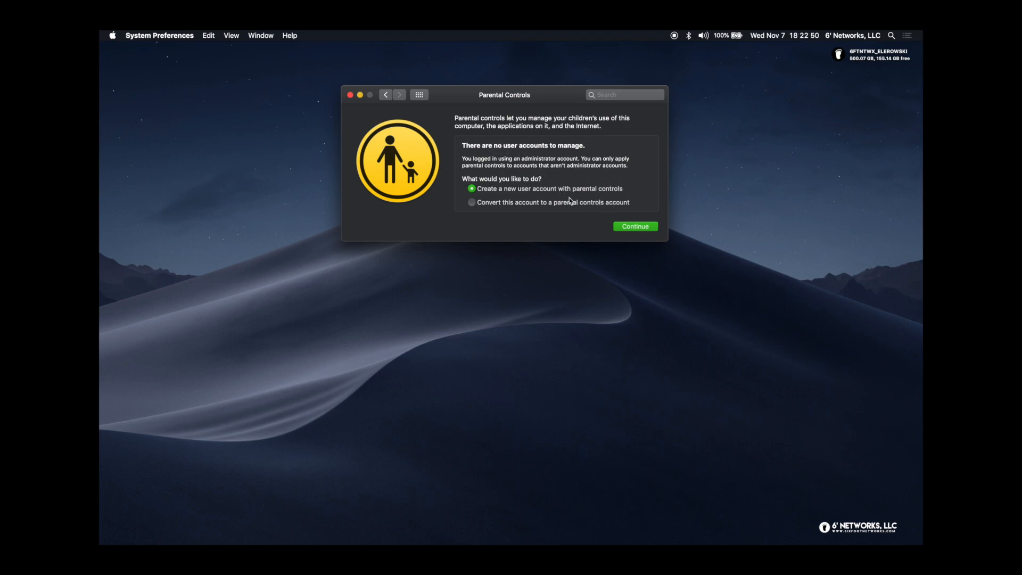
click(386, 95)
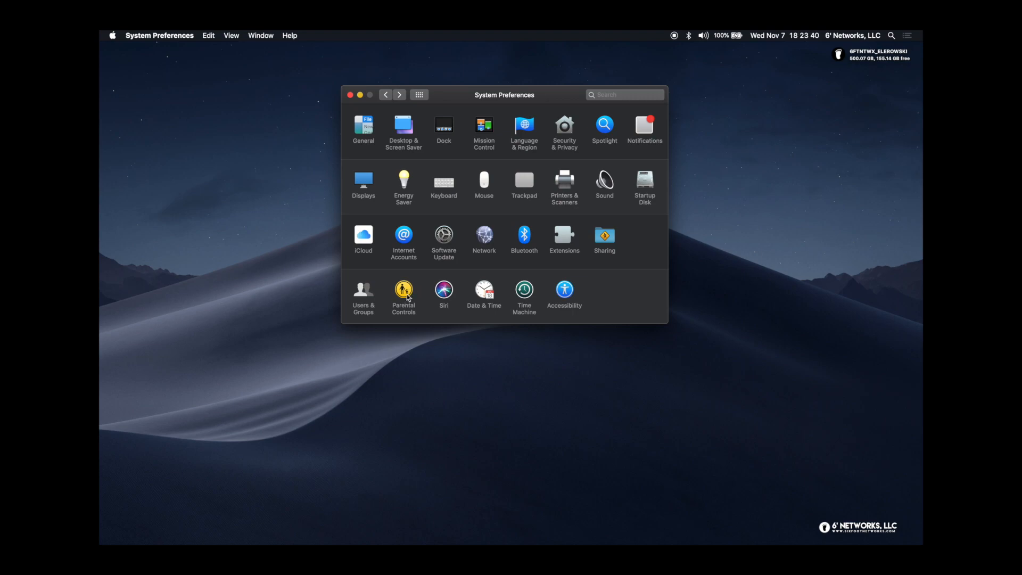
Open the Siri pane, where Ask Siri is disabled and Siri is hidden from the menu bar
click(444, 291)
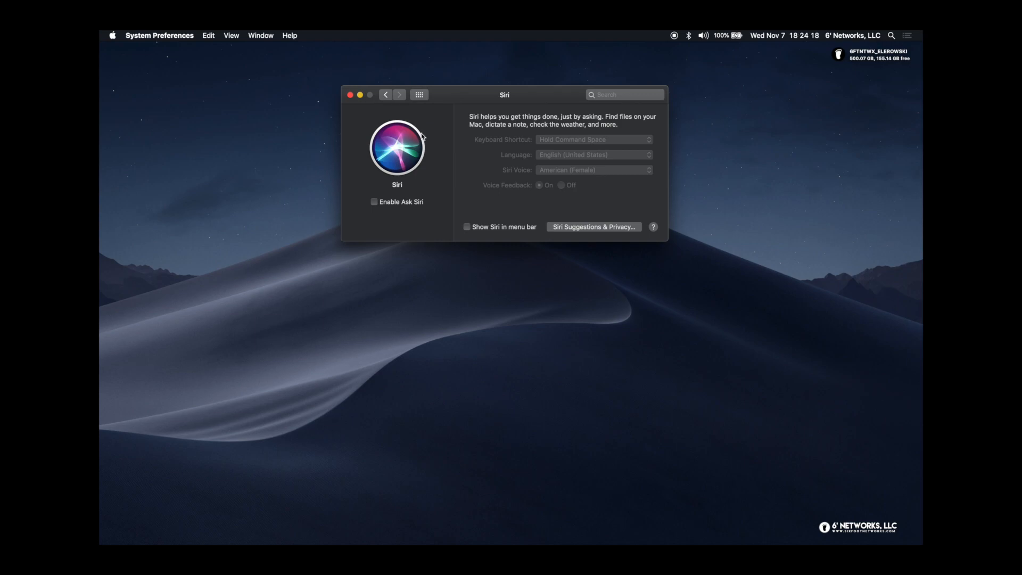
Go back to the grid and open Date & Time, ending on the Time Zone tab (Pacific, Las Vegas)
click(386, 94)
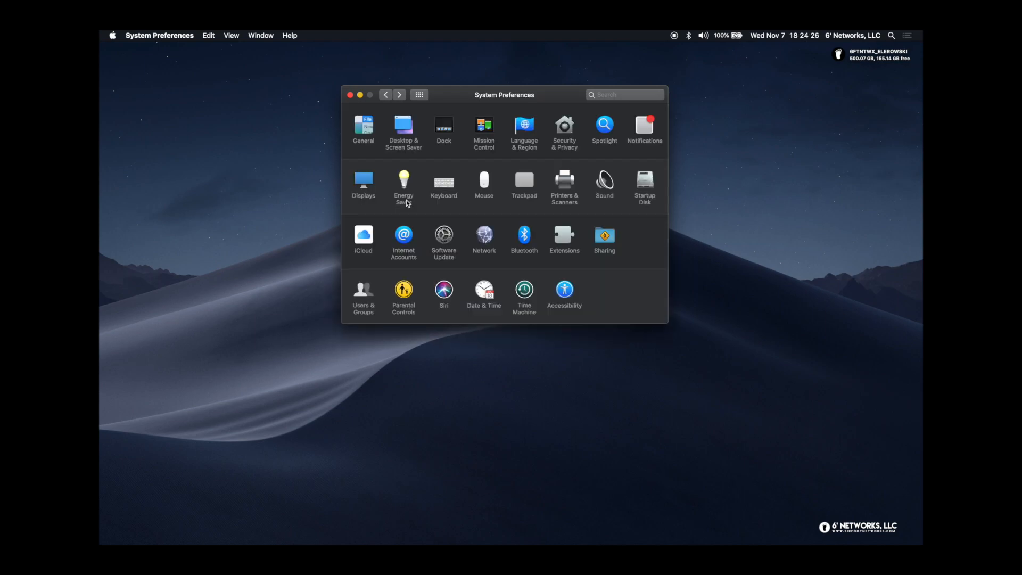
click(487, 291)
click(514, 121)
click(466, 121)
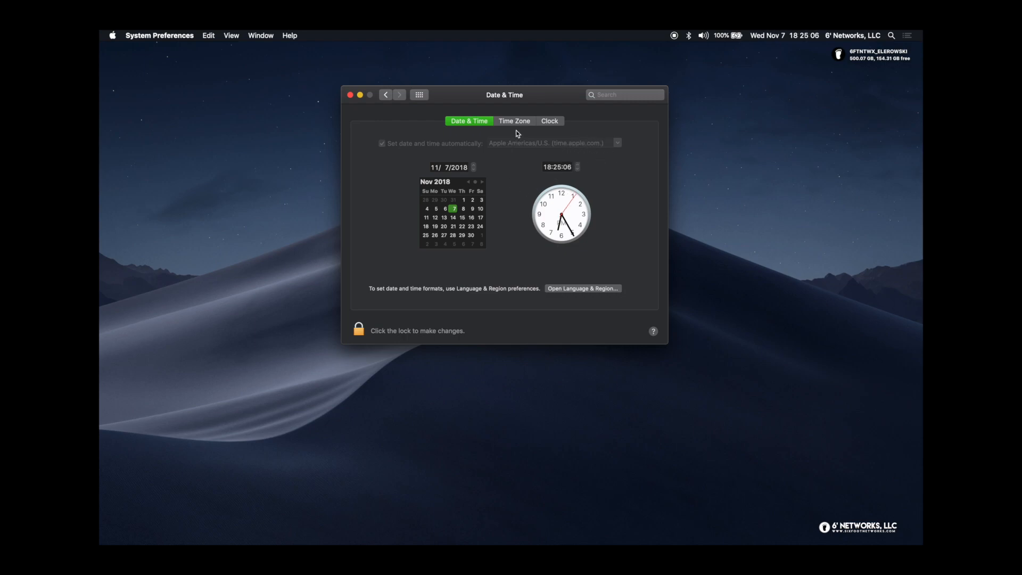
click(530, 123)
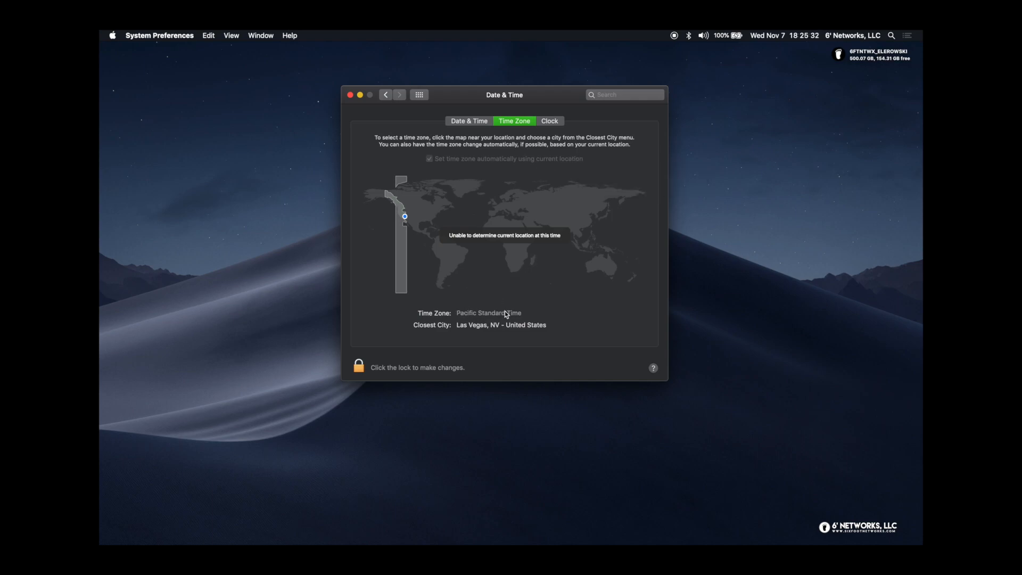
Show the Clock tab: digital menu-bar clock with seconds, flashing separators, day of week and date
click(552, 123)
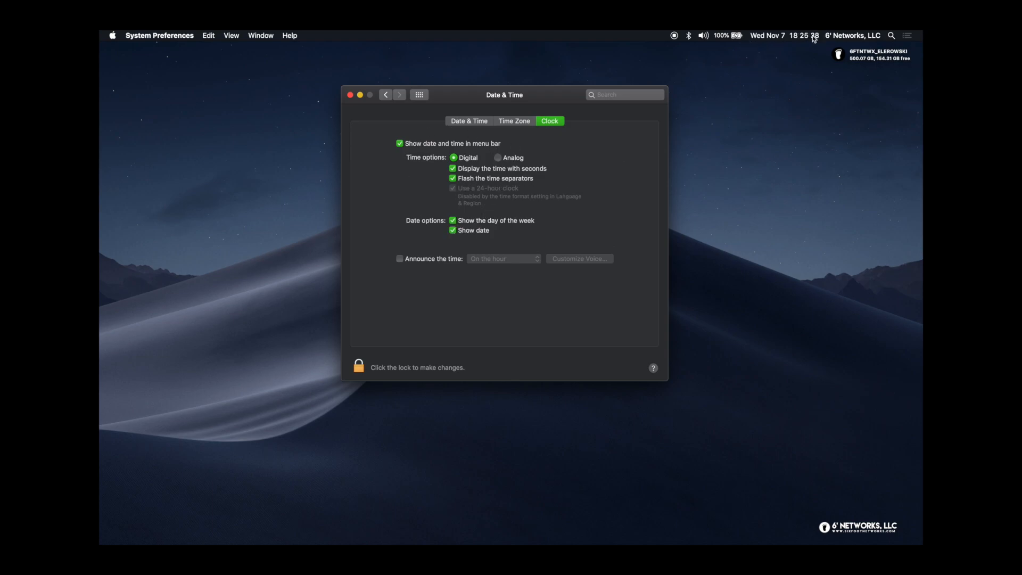
Toggle clock seconds and flashing time separators off and back on, leaving both enabled
click(453, 169)
click(453, 169)
click(453, 179)
click(454, 179)
Try Announce the time on the hour, turn it back off, and return to all panes
click(449, 259)
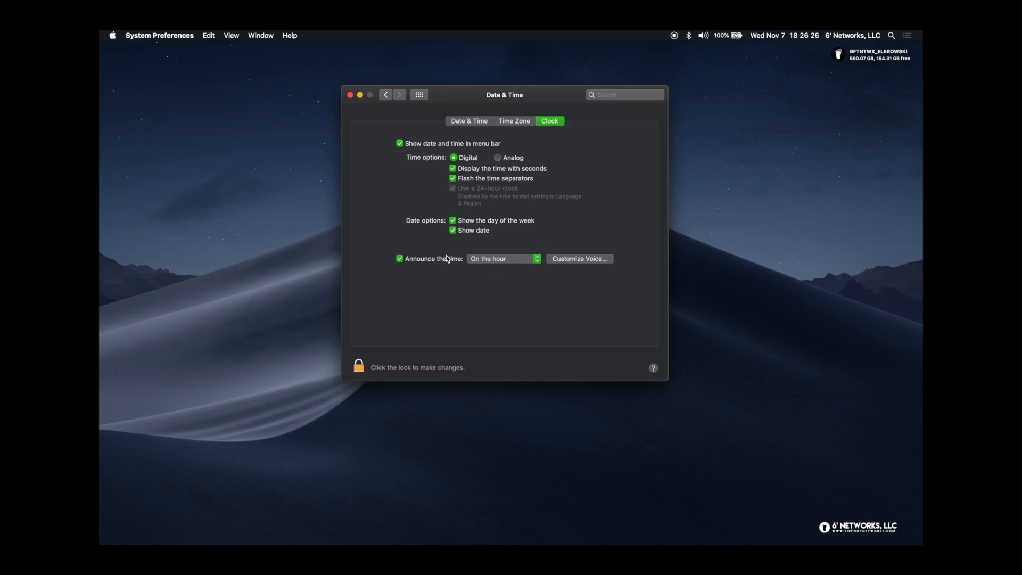
click(494, 260)
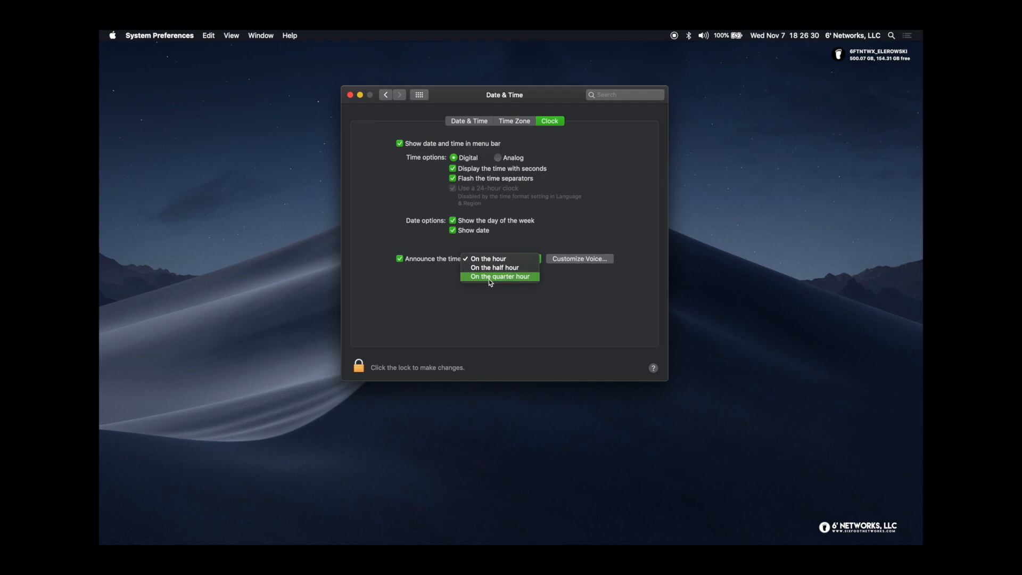
click(434, 262)
click(399, 259)
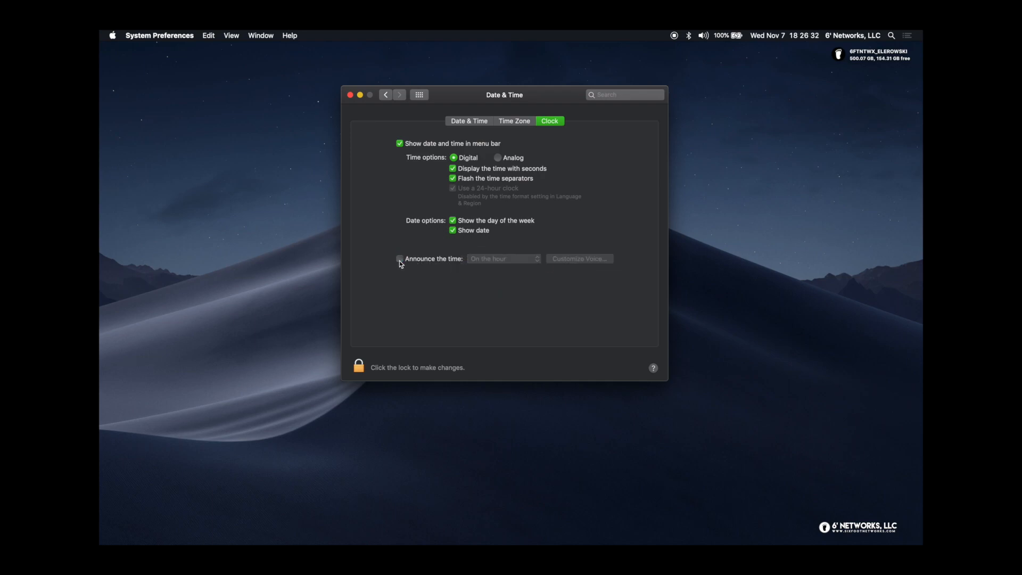
click(416, 95)
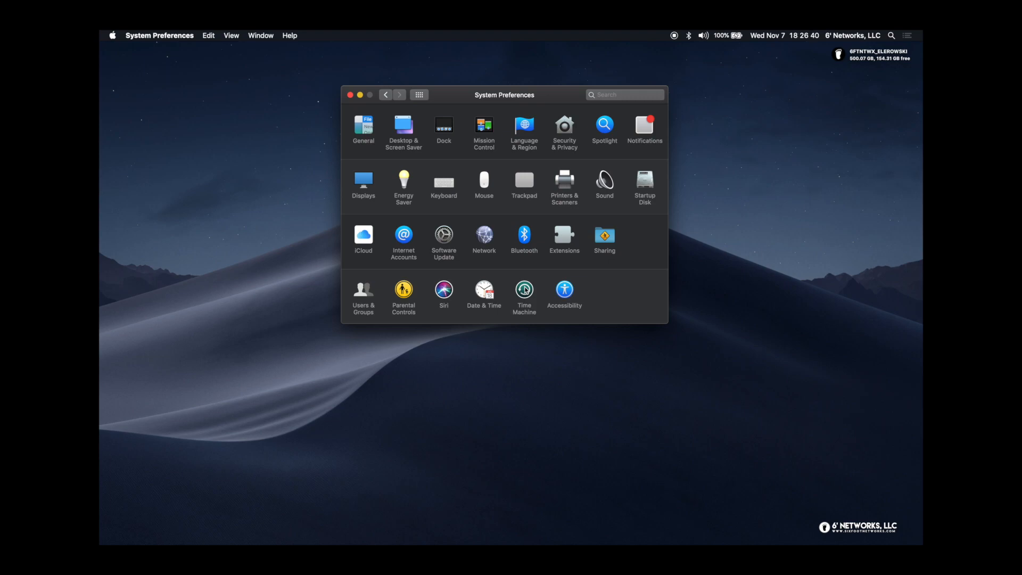
Open Time Machine, go back to the full preference grid, and move the window higher
click(524, 290)
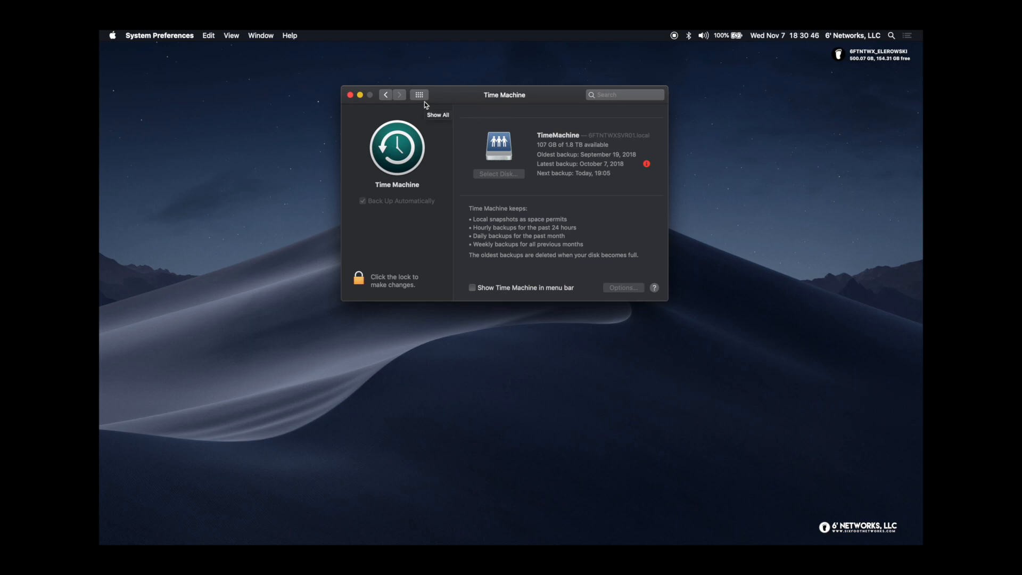
click(384, 96)
drag(453, 93, 461, 57)
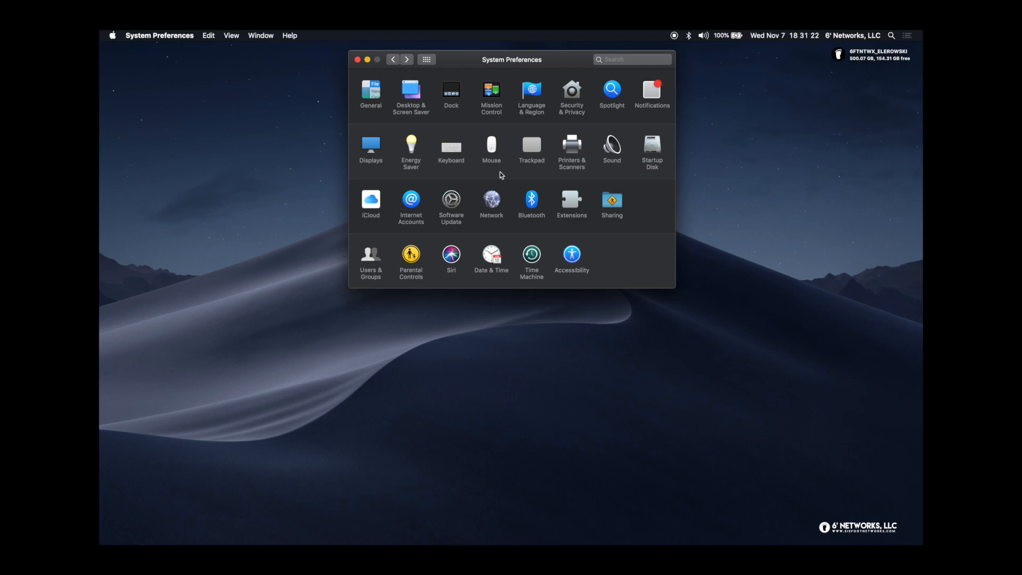
Open Accessibility's General section, with all seven accessibility shortcut options checked
key(super+])
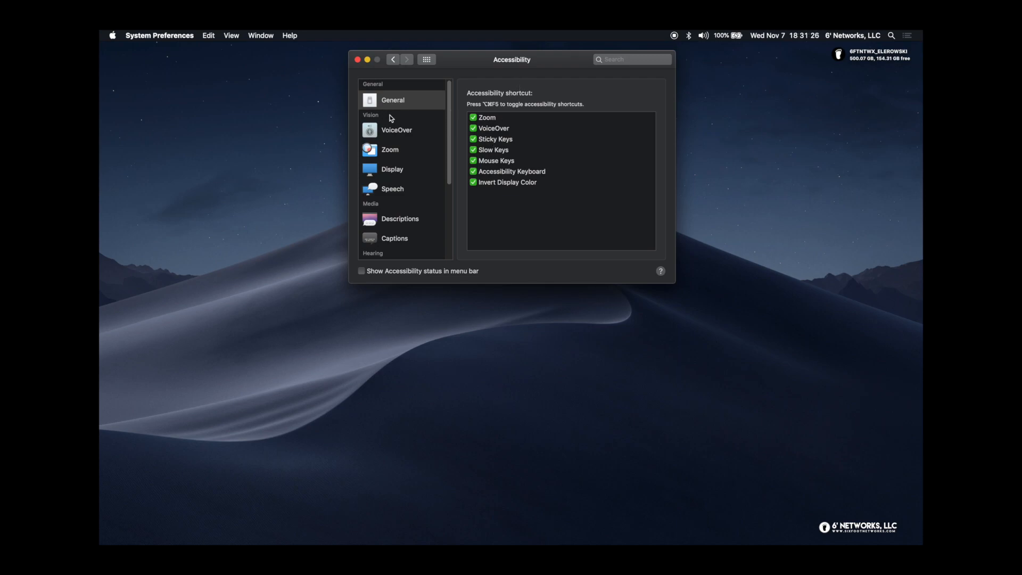
click(397, 131)
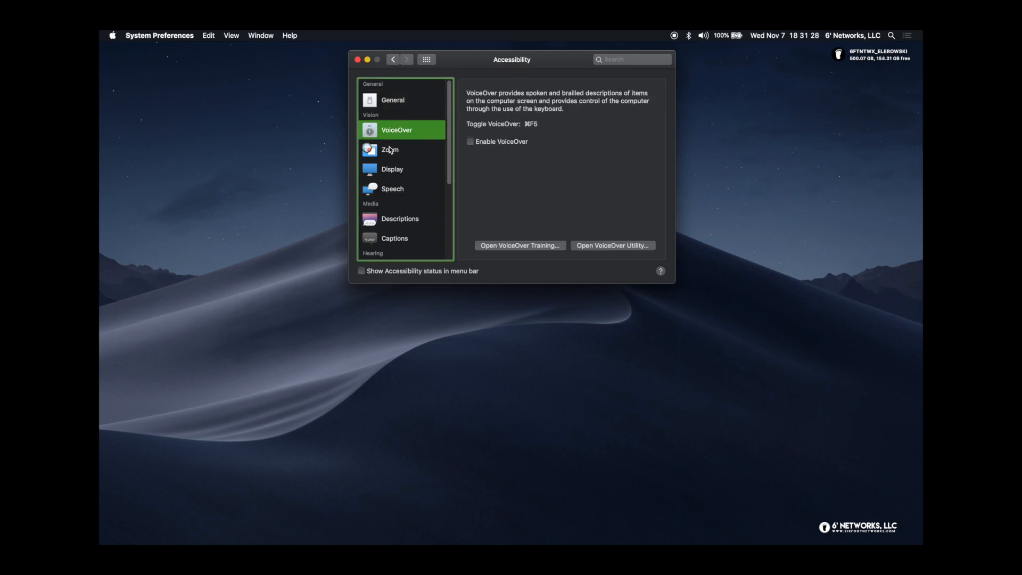
click(389, 148)
click(393, 171)
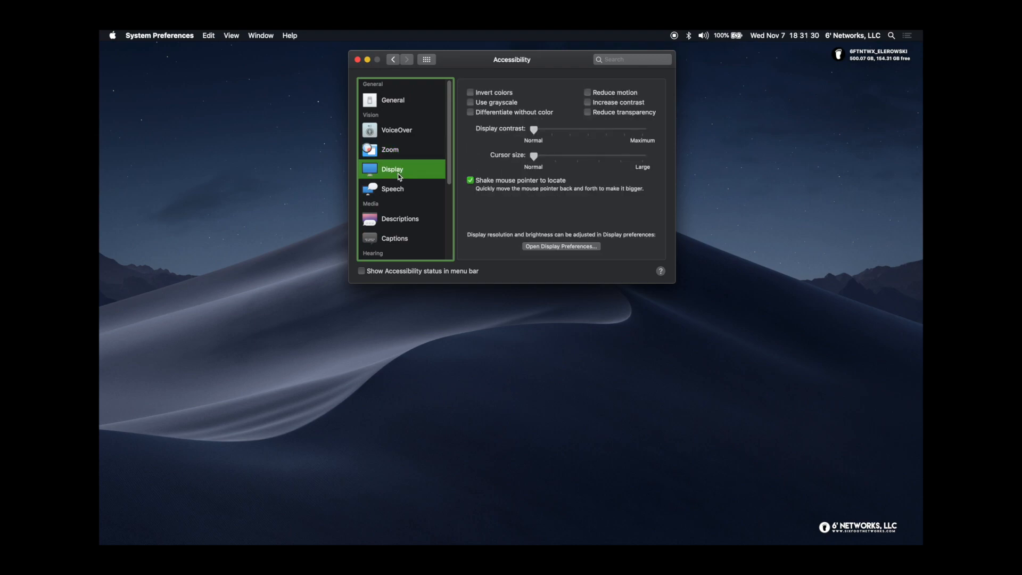
click(399, 190)
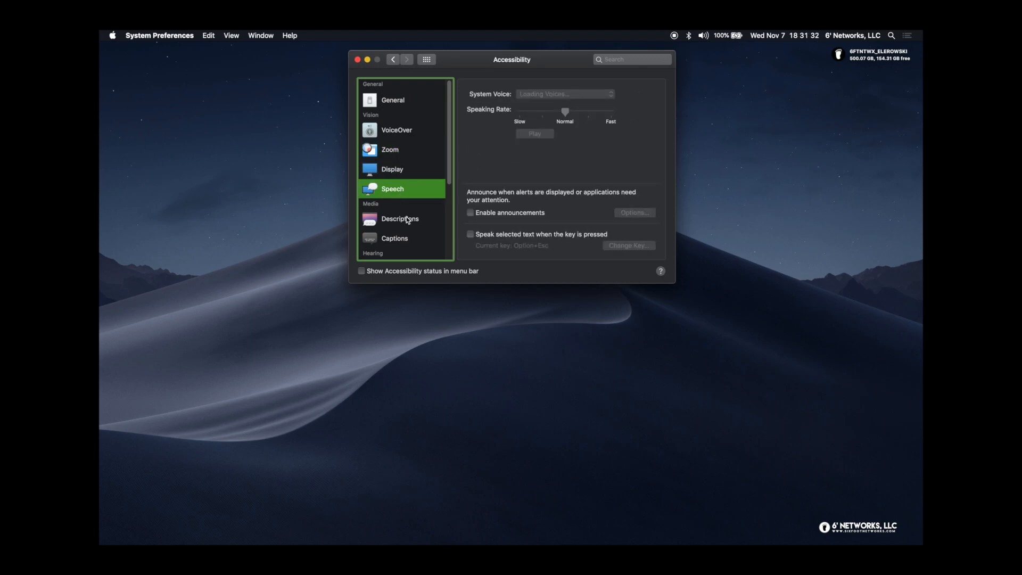
click(399, 101)
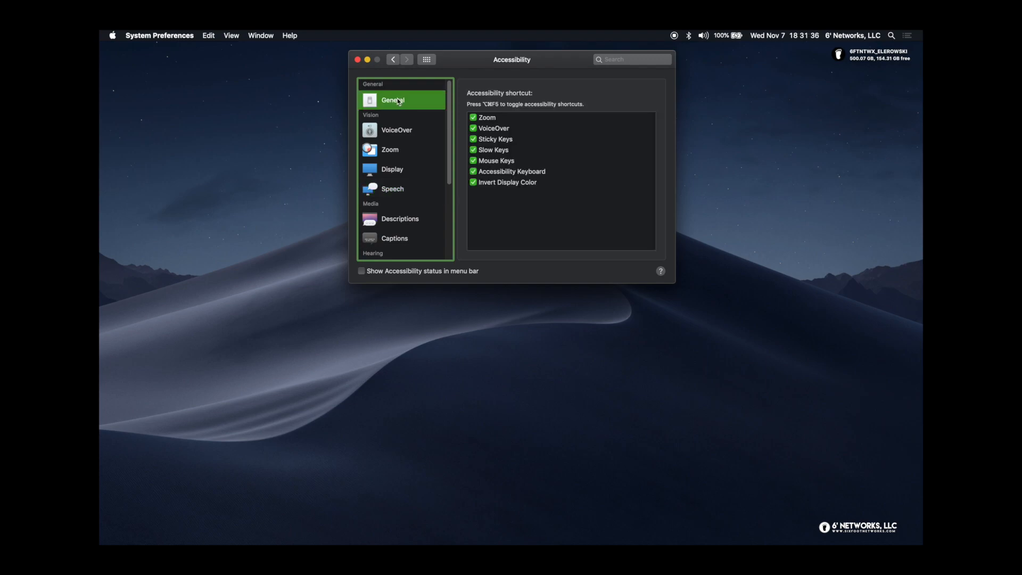
scroll(400, 139, down, 5)
scroll(400, 140, down, 2)
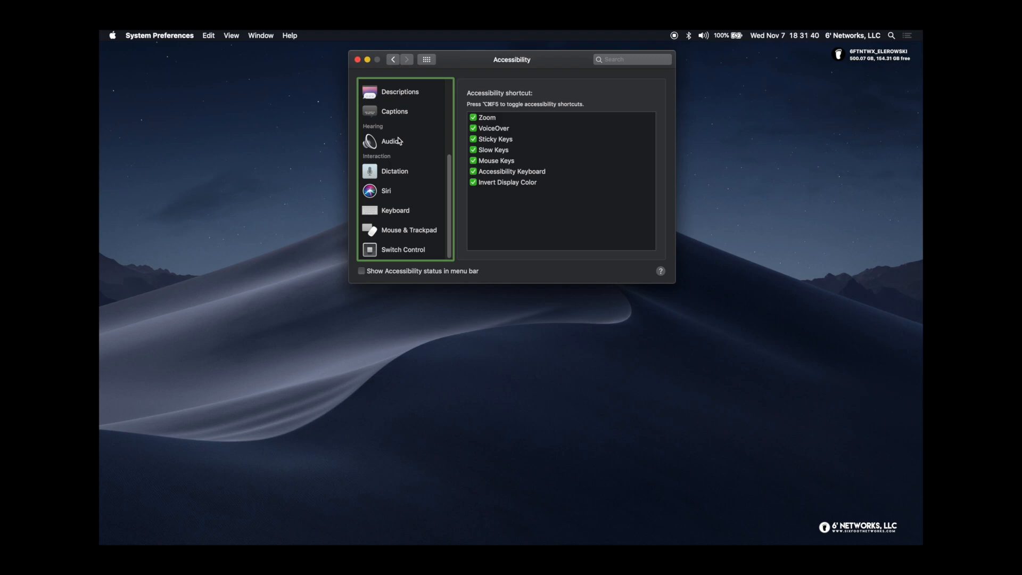
scroll(399, 141, down, 1)
scroll(400, 140, up, 3)
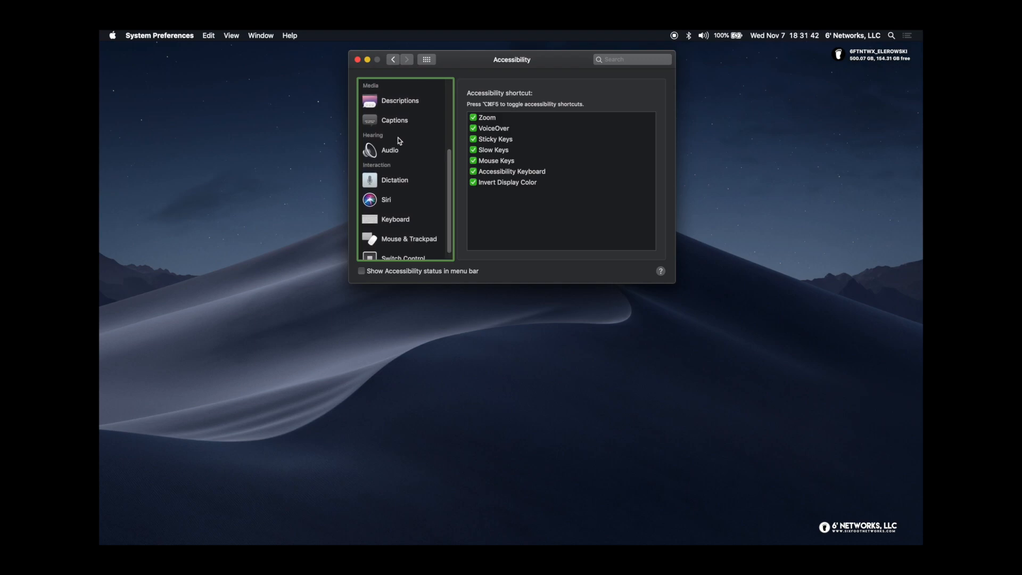
scroll(399, 140, up, 3)
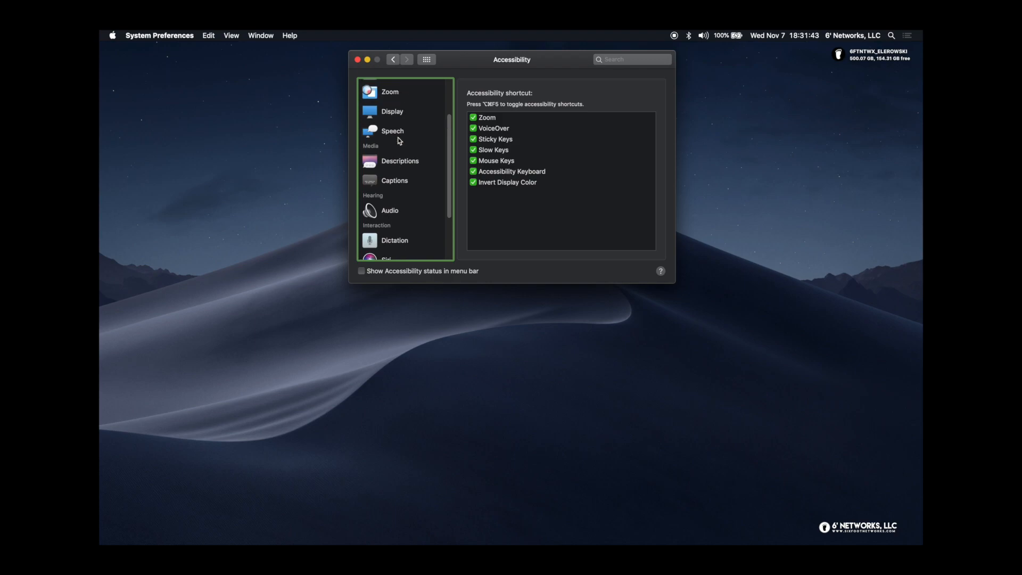
scroll(399, 140, up, 3)
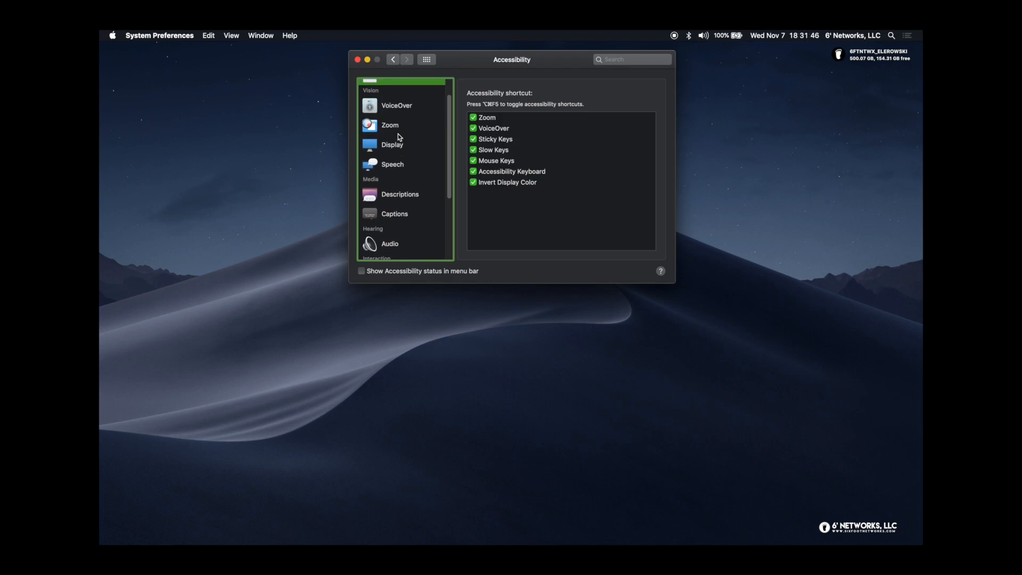
scroll(399, 137, up, 1)
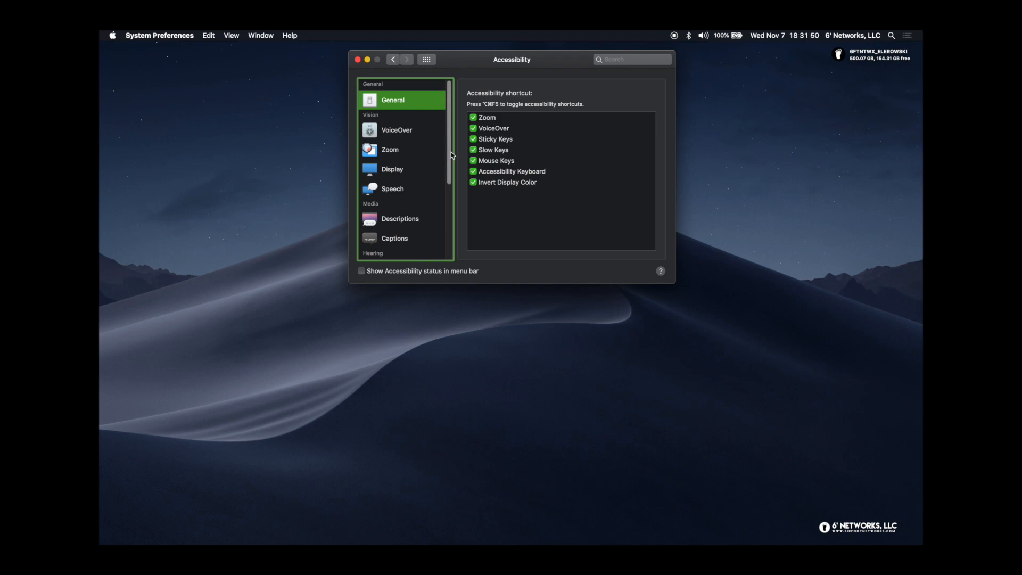
scroll(448, 207, down, 8)
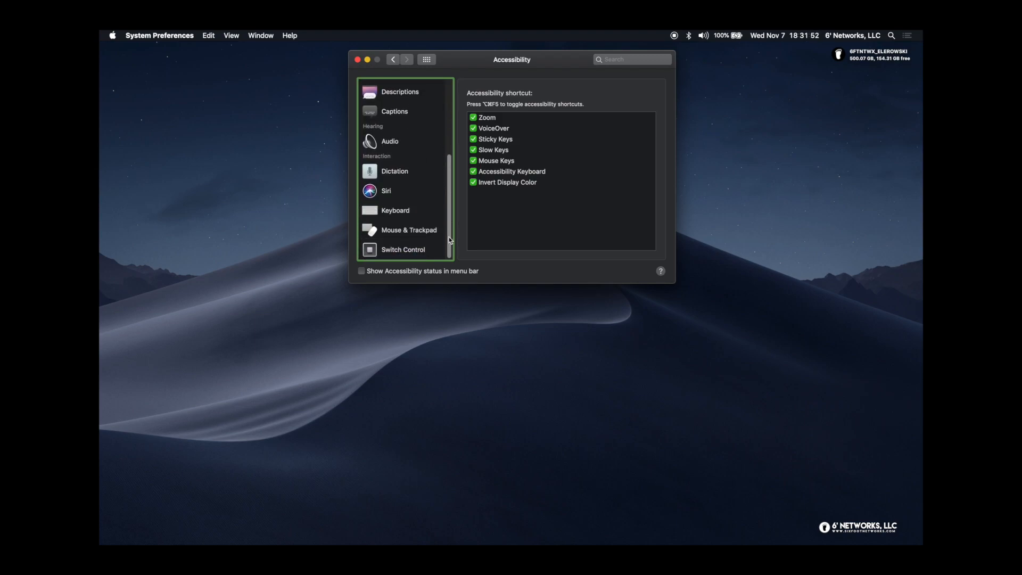
drag(450, 240, 455, 145)
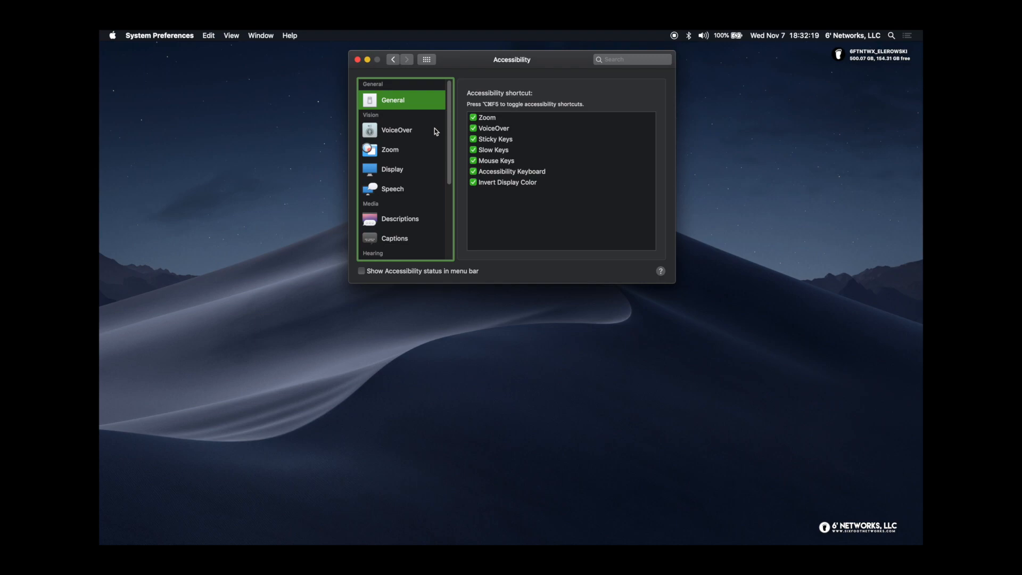
Browse the VoiceOver, Zoom and Display accessibility sections, then return to the full pane grid
click(388, 129)
click(389, 153)
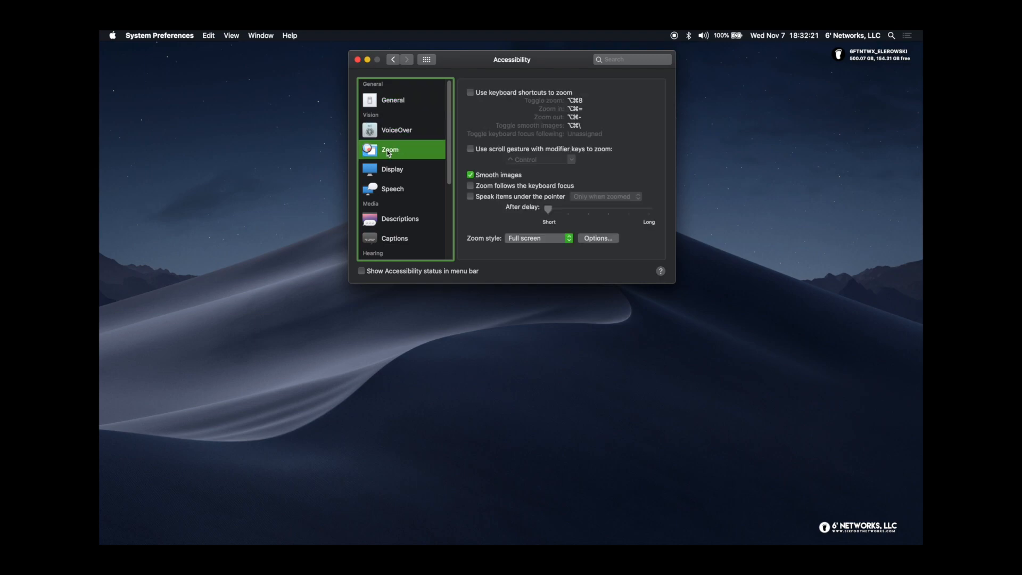
click(399, 171)
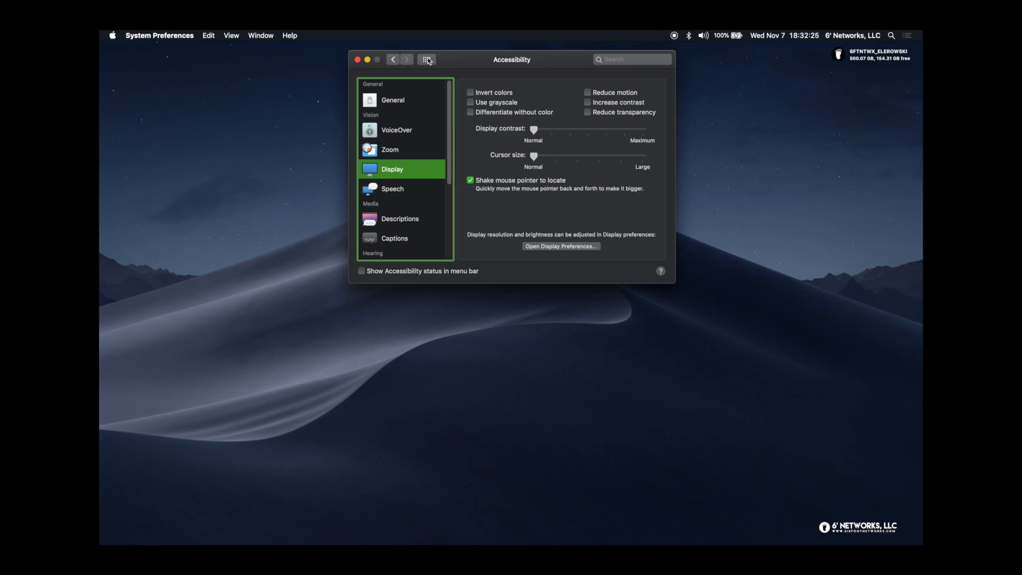
click(428, 60)
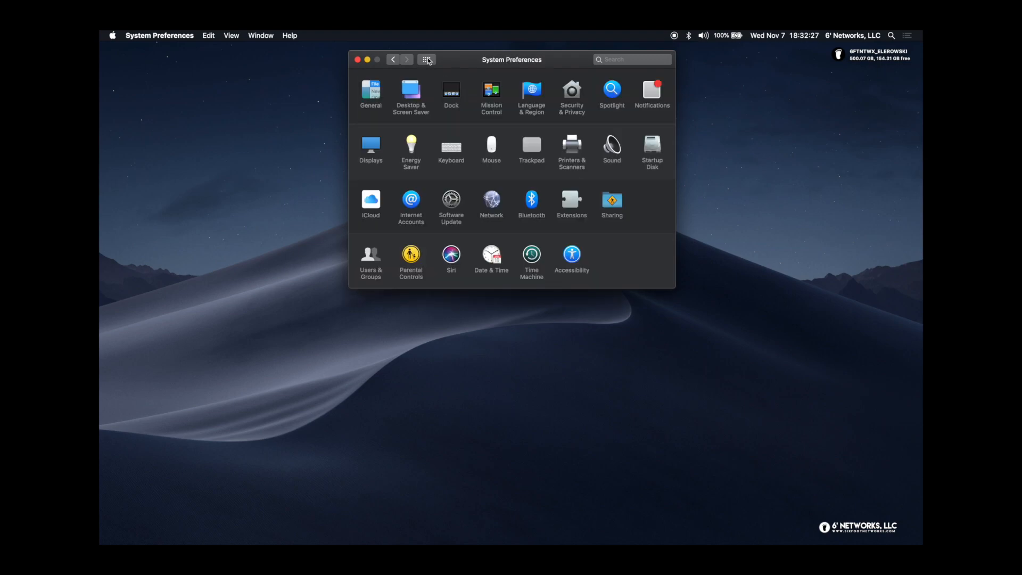